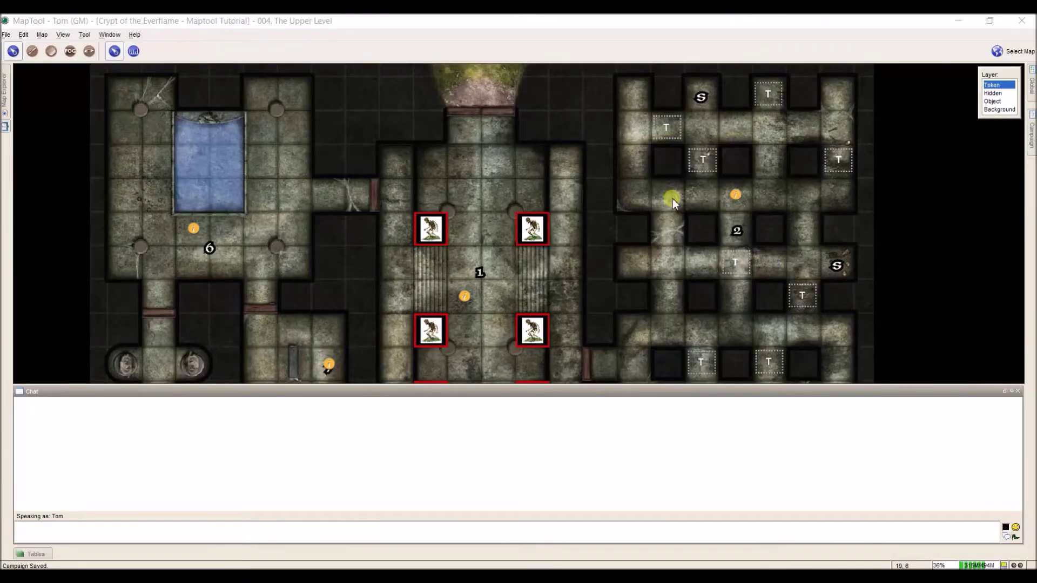
Step: Select the northwest skeleton token in room 1 and show the GM pointer just beside it
{"action": "left_click_drag", "start_coordinate": [497, 261], "coordinate": [498, 201]}
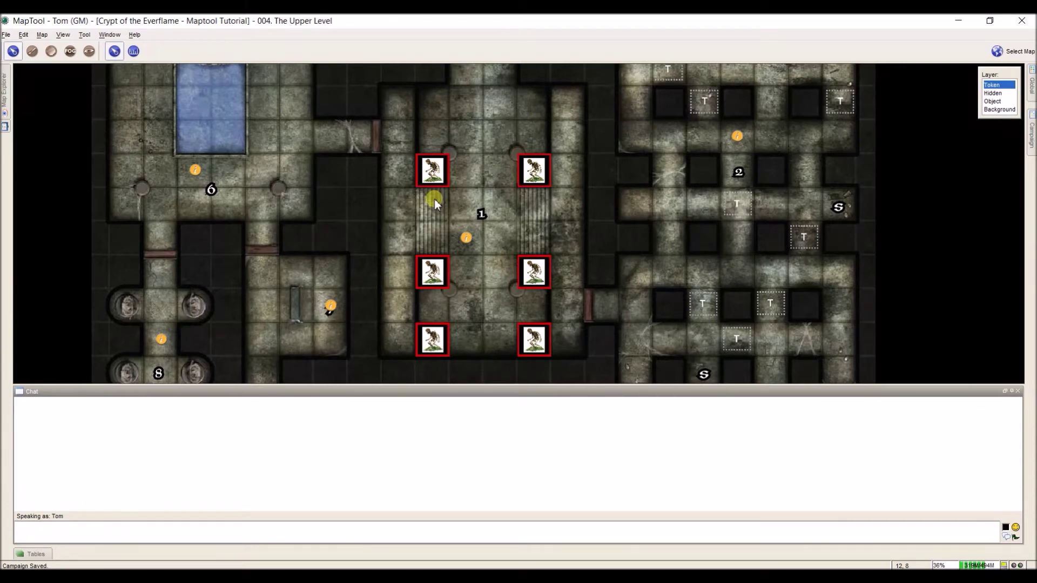
{"action": "mouse_move", "coordinate": [438, 186]}
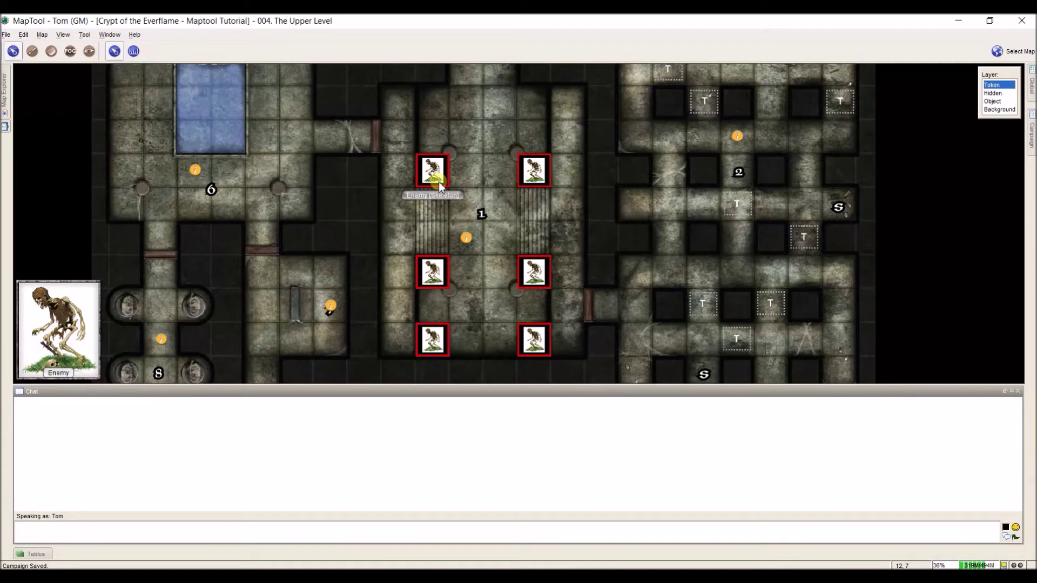
{"action": "mouse_move", "coordinate": [438, 185]}
{"action": "left_mouse_down"}
{"action": "mouse_move", "coordinate": [497, 190]}
{"action": "mouse_move", "coordinate": [453, 185]}
{"action": "mouse_move", "coordinate": [454, 139]}
{"action": "mouse_move", "coordinate": [454, 176]}
{"action": "mouse_move", "coordinate": [522, 188]}
{"action": "mouse_move", "coordinate": [455, 191]}
{"action": "mouse_move", "coordinate": [461, 139]}
{"action": "mouse_move", "coordinate": [550, 141]}
{"action": "mouse_move", "coordinate": [439, 195]}
{"action": "mouse_move", "coordinate": [475, 192]}
{"action": "mouse_move", "coordinate": [563, 142]}
{"action": "mouse_move", "coordinate": [409, 204]}
{"action": "mouse_move", "coordinate": [451, 201]}
{"action": "left_mouse_up"}
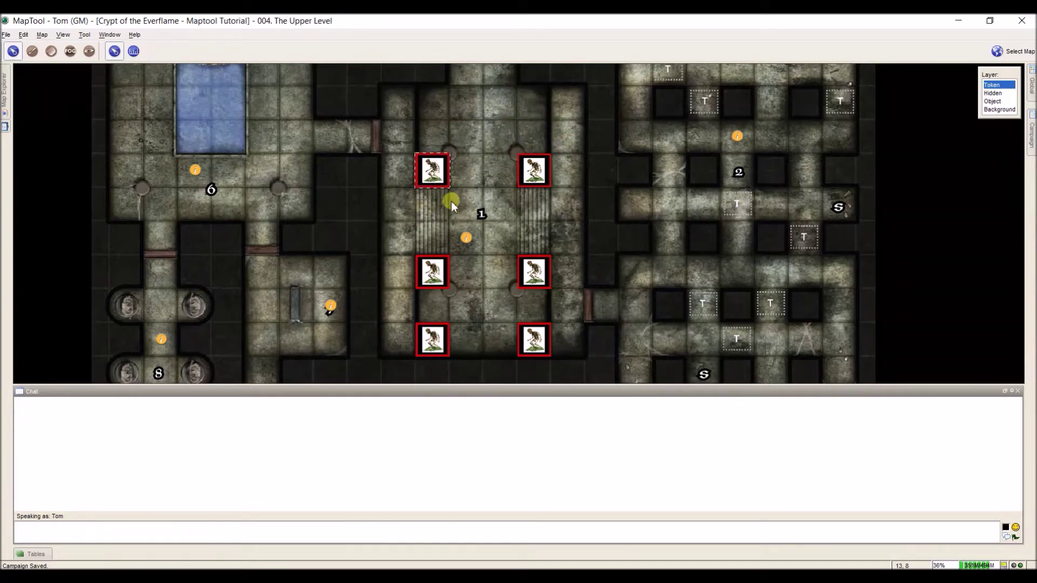
{"action": "key", "text": "space"}
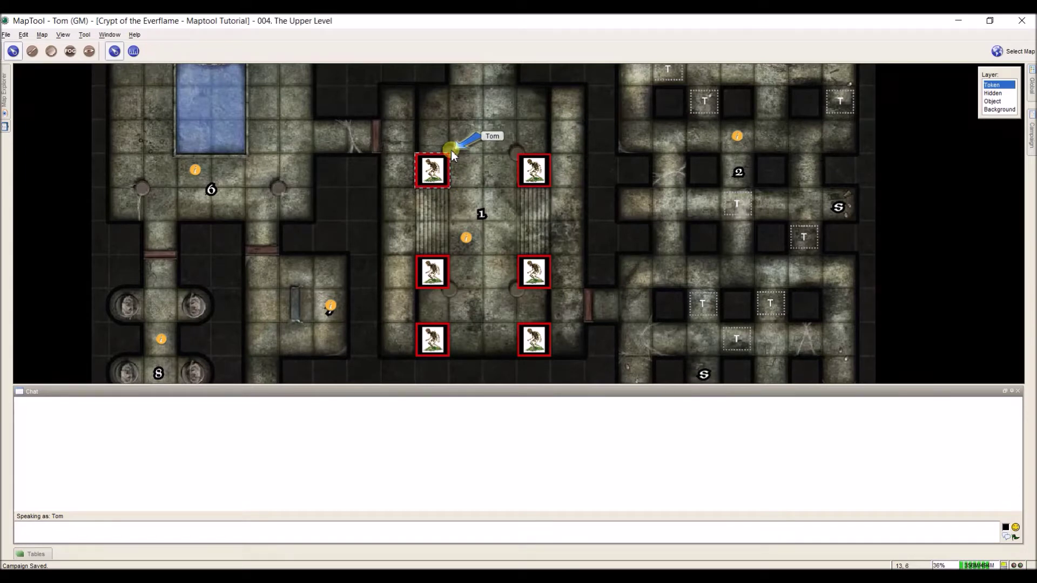
Step: Try moving the northwest skeleton token through a waypoint on the square above it, and return it to its starting square
{"action": "mouse_move", "coordinate": [439, 164]}
{"action": "left_mouse_down"}
{"action": "mouse_move", "coordinate": [488, 146]}
{"action": "mouse_move", "coordinate": [436, 171]}
{"action": "mouse_move", "coordinate": [437, 145]}
{"action": "mouse_move", "coordinate": [485, 149]}
{"action": "left_mouse_up"}
{"action": "mouse_move", "coordinate": [435, 173]}
{"action": "key", "text": "space"}
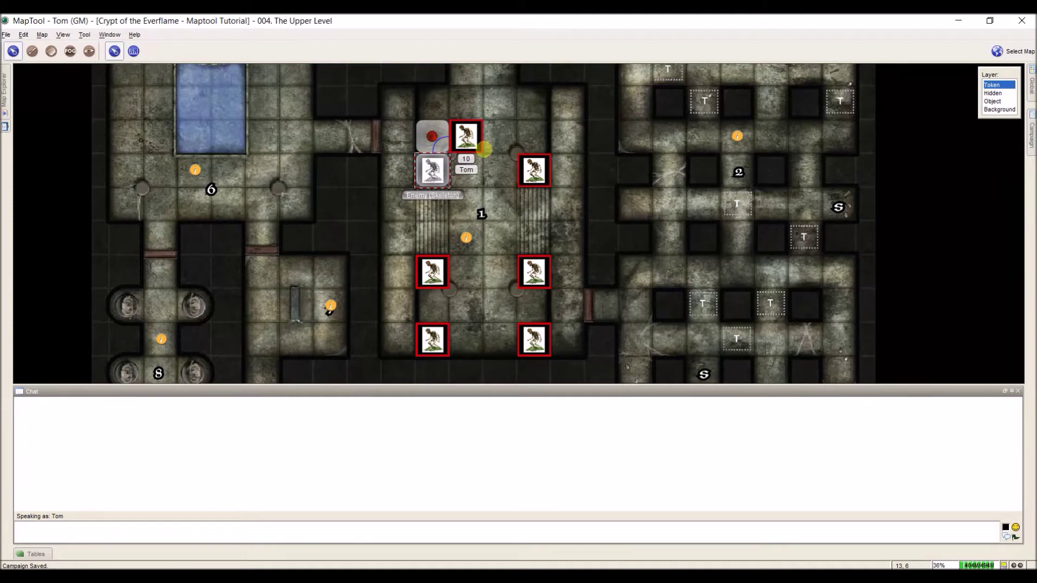
{"action": "left_click_drag", "start_coordinate": [484, 149], "coordinate": [465, 192]}
{"action": "key", "text": "space"}
{"action": "key", "text": "space"}
{"action": "key", "text": "space"}
{"action": "key", "text": "space"}
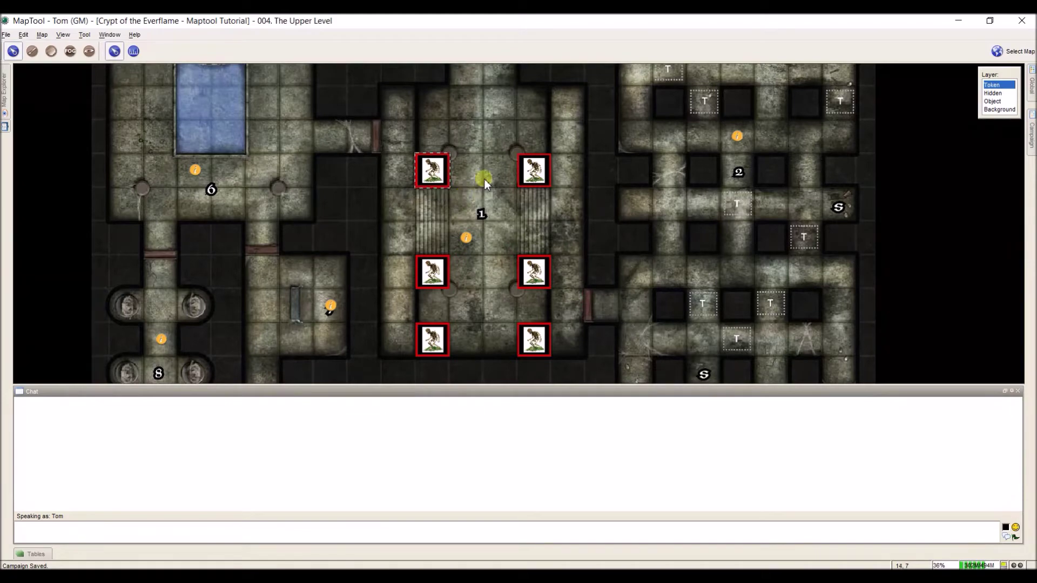
Step: Open the northwest skeleton token for editing and review its names, configuration and GM notes
{"action": "double_click", "coordinate": [436, 177]}
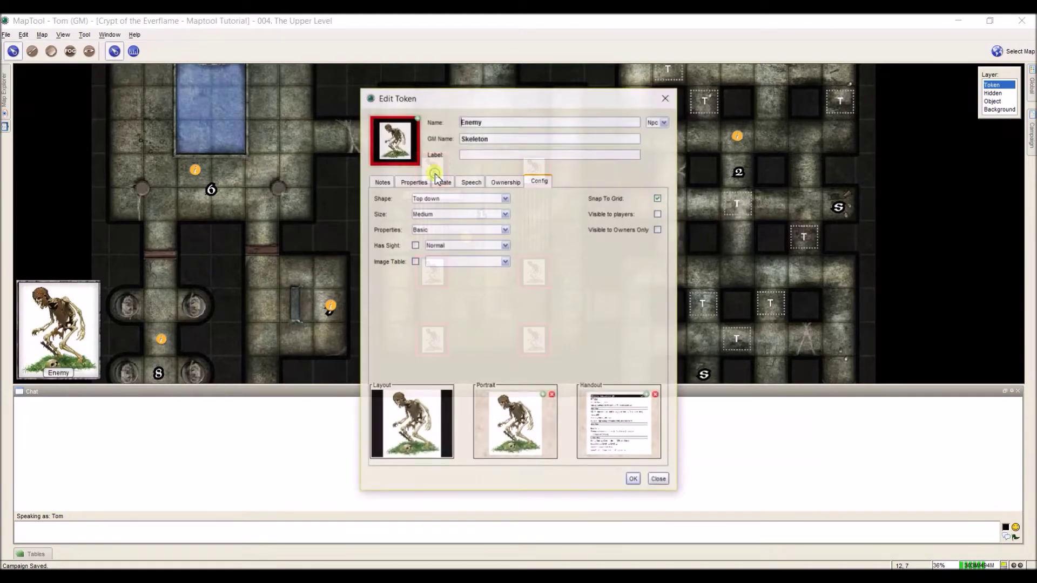
{"action": "left_click", "coordinate": [653, 479]}
{"action": "right_click", "coordinate": [440, 174]}
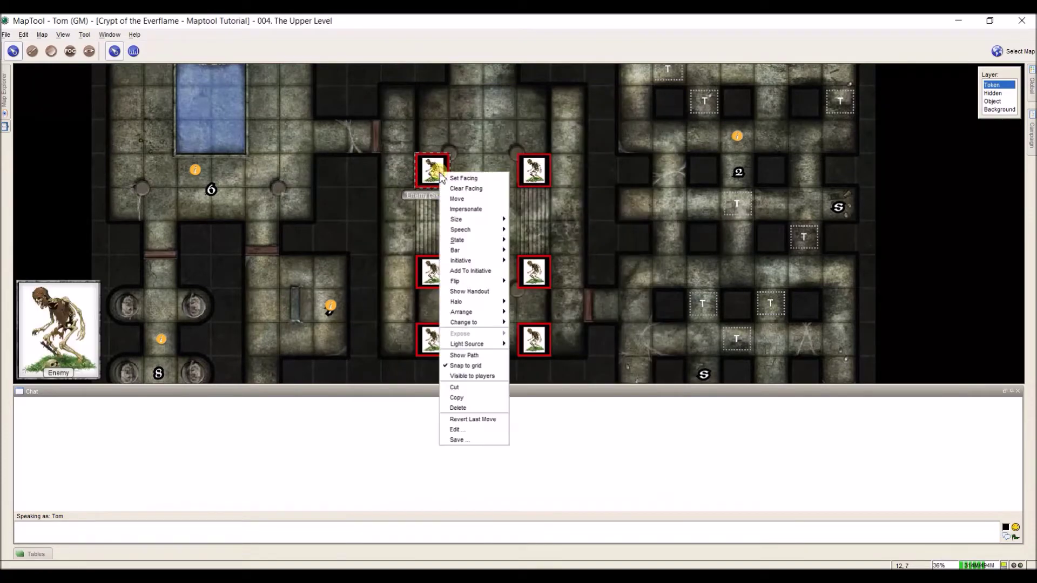
{"action": "left_click", "coordinate": [467, 430]}
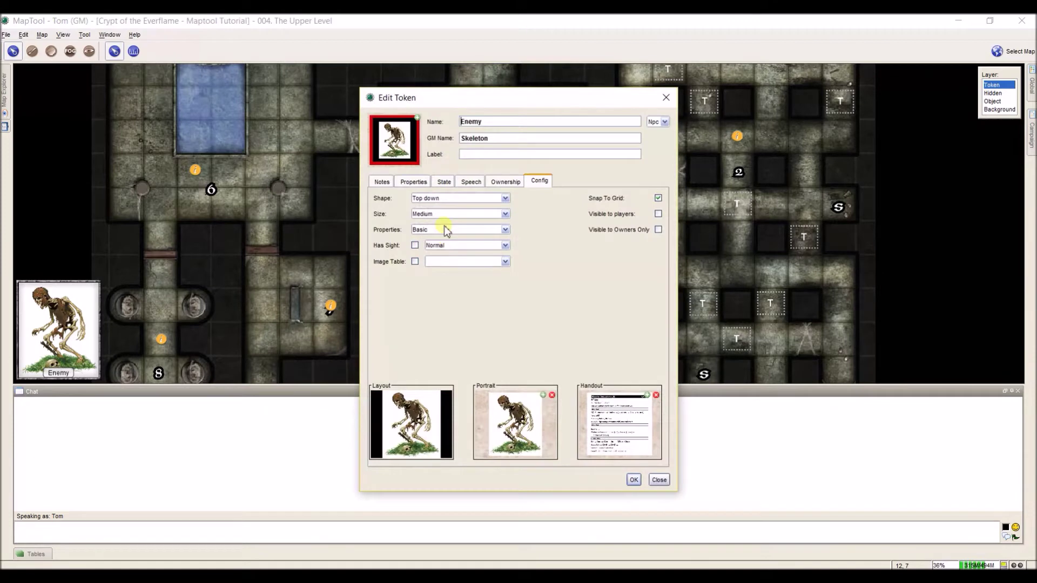
{"action": "left_click", "coordinate": [382, 181]}
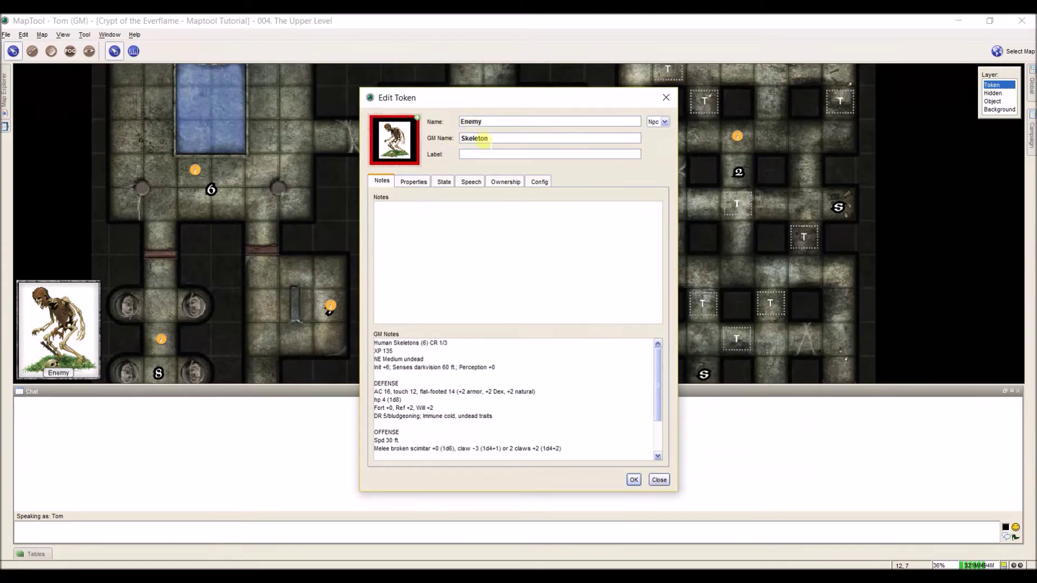
{"action": "left_click", "coordinate": [633, 480]}
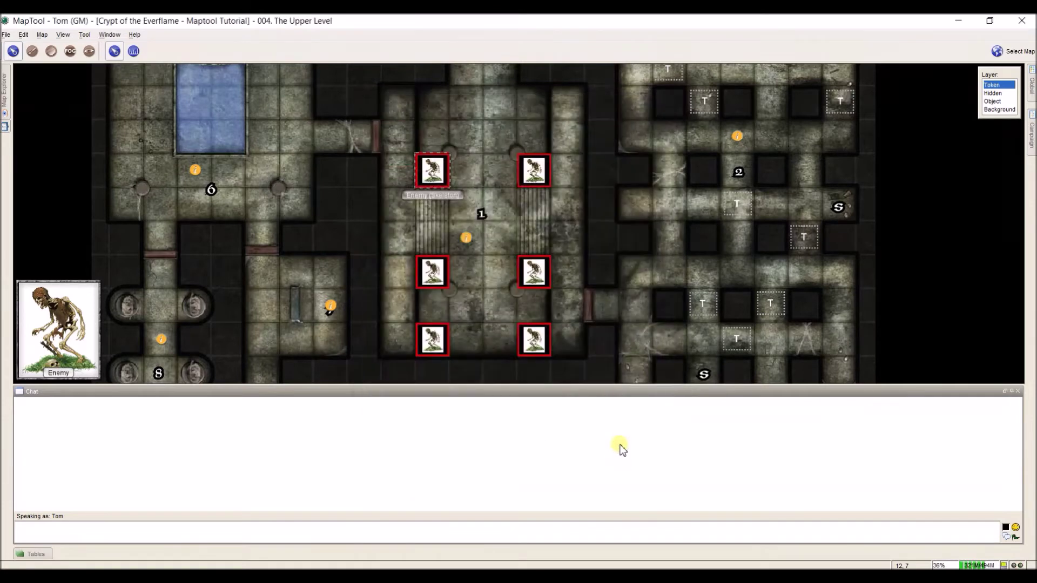
Step: Reopen the skeleton token's properties and examine its PC/NPC type choices, player notes and GM notes
{"action": "double_click", "coordinate": [432, 175]}
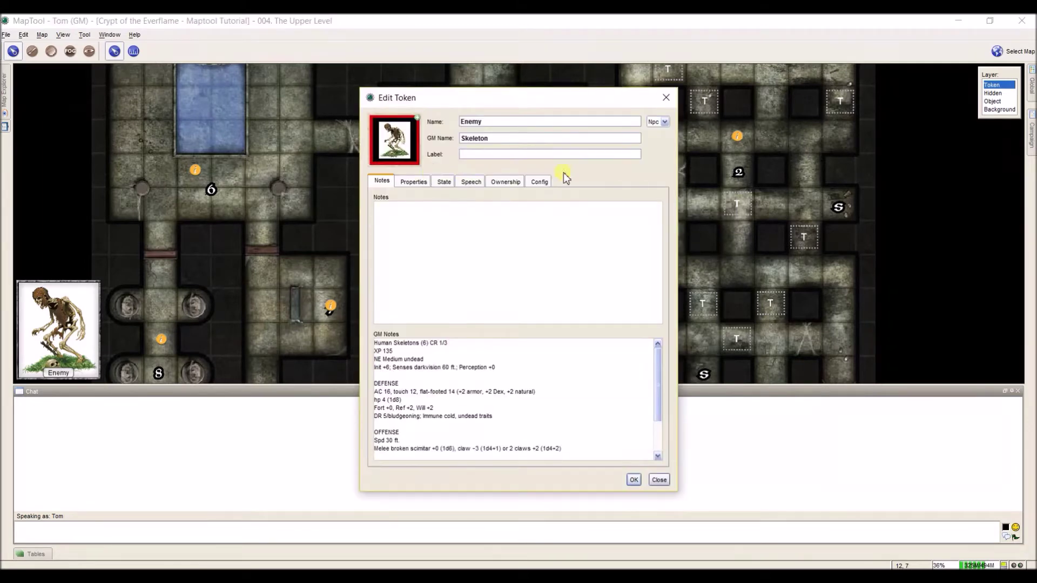
{"action": "left_click", "coordinate": [653, 125]}
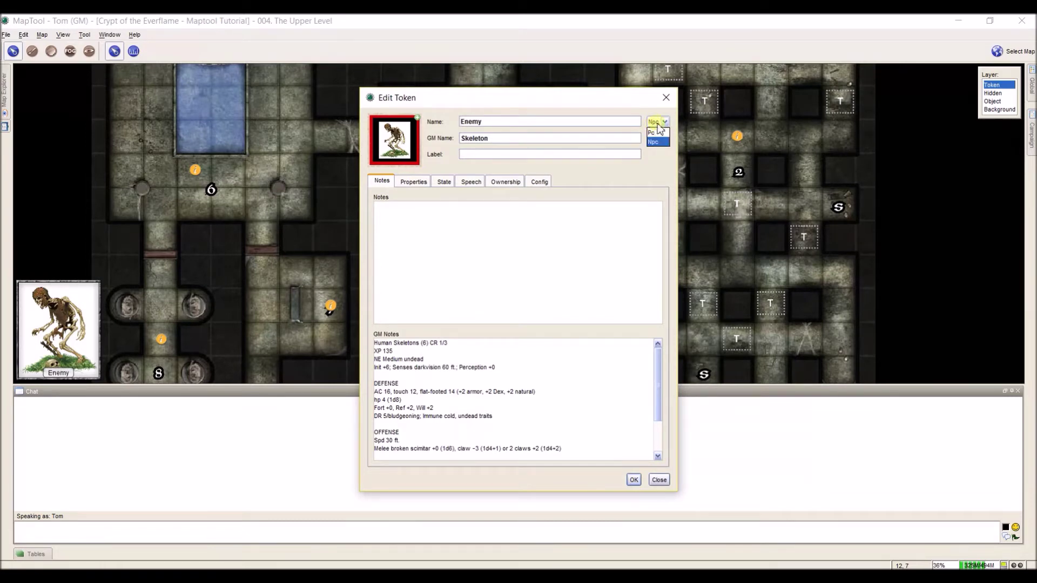
{"action": "left_click", "coordinate": [655, 123]}
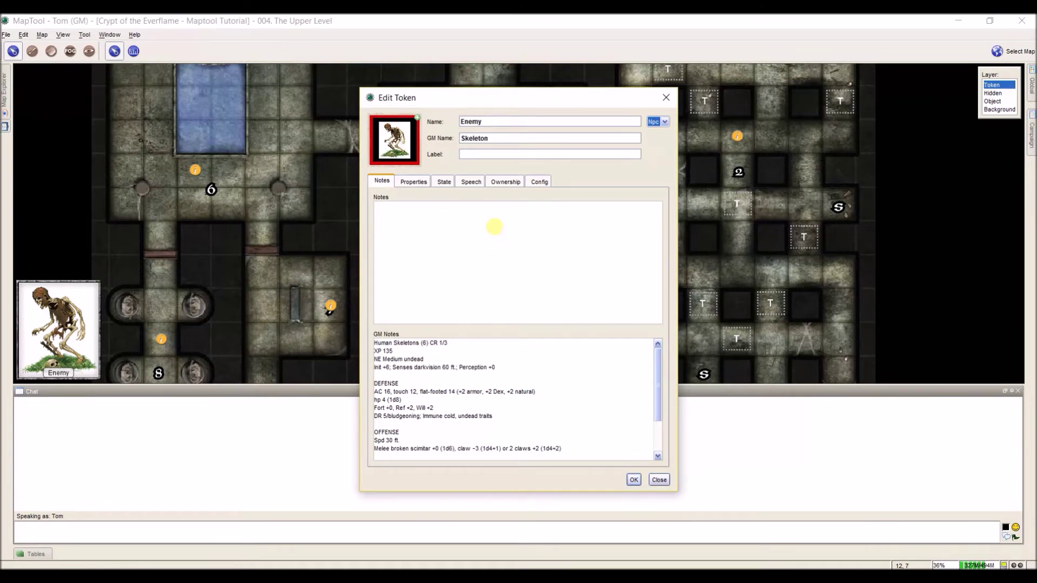
{"action": "left_click", "coordinate": [417, 230]}
{"action": "mouse_move", "coordinate": [660, 384]}
{"action": "left_mouse_down"}
{"action": "mouse_move", "coordinate": [659, 417]}
{"action": "mouse_move", "coordinate": [656, 368]}
{"action": "left_mouse_up"}
Step: Set the skeleton token's Strength property to 15
{"action": "left_click", "coordinate": [422, 189]}
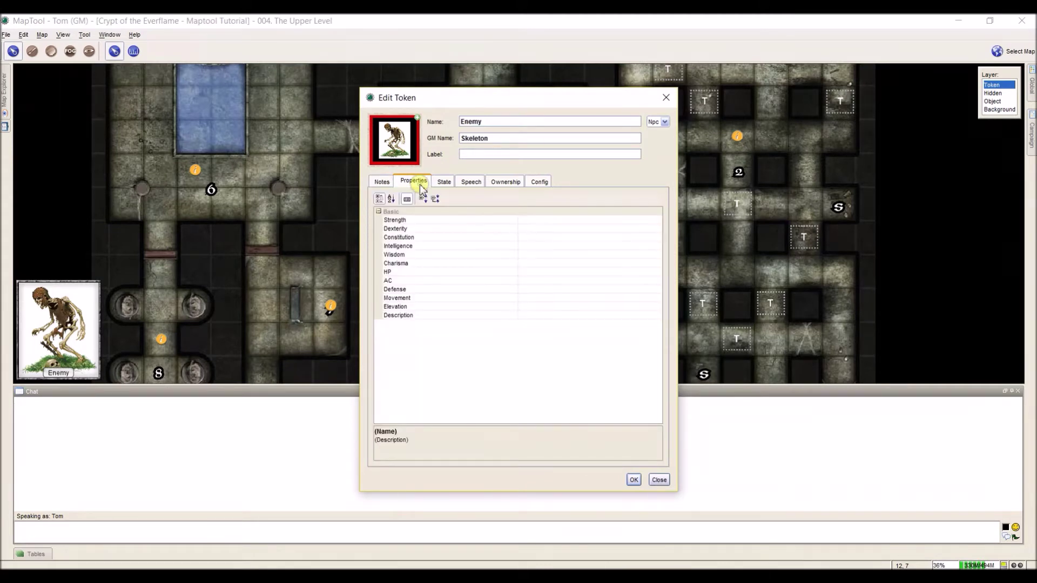
{"action": "left_click", "coordinate": [531, 221]}
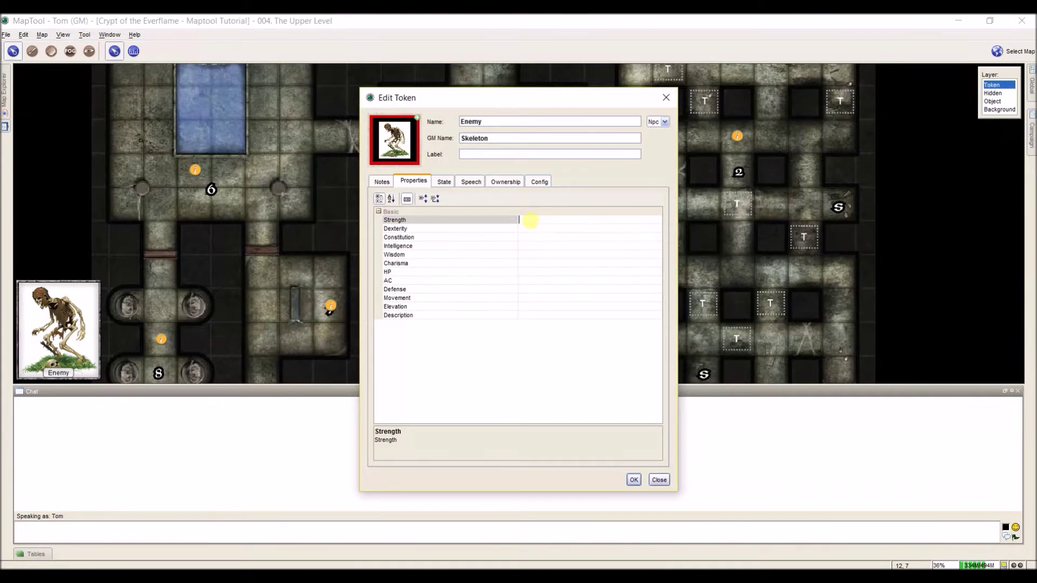
{"action": "type", "text": "15"}
{"action": "left_click", "coordinate": [550, 259]}
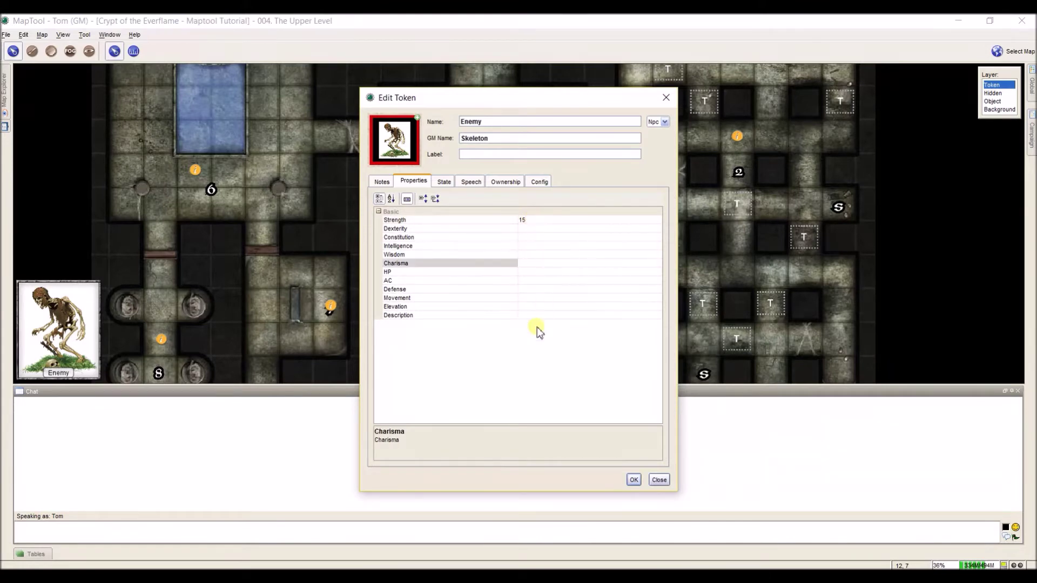
{"action": "left_click", "coordinate": [539, 333]}
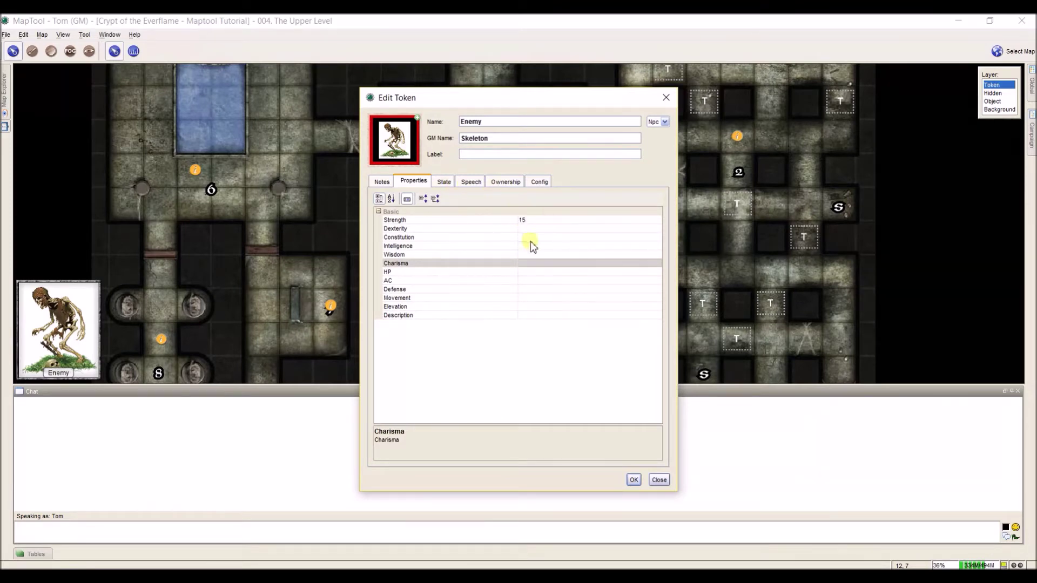
Step: Mark the skeleton token as Dead and save the token's edits
{"action": "left_click", "coordinate": [450, 183]}
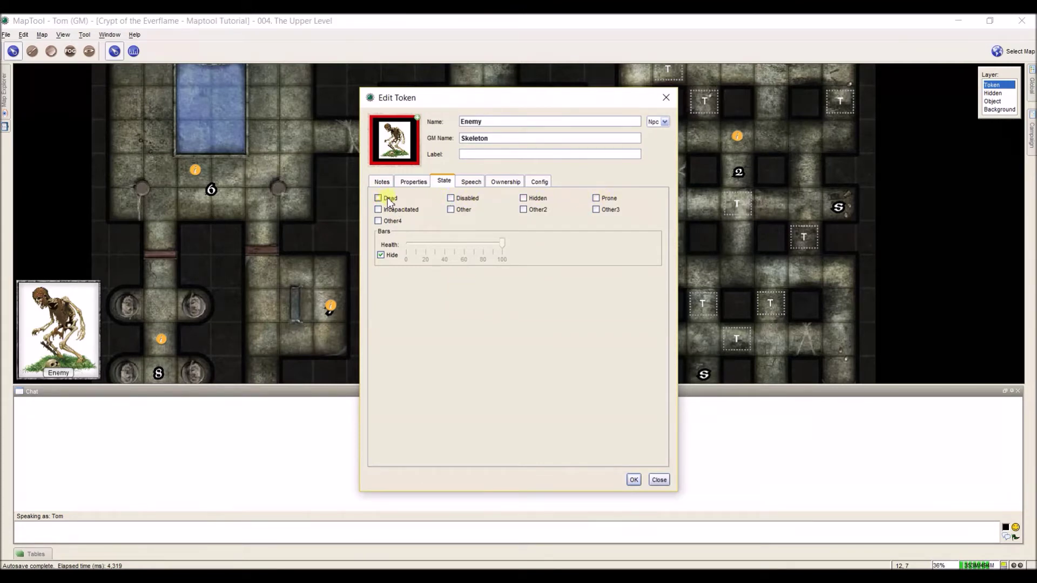
{"action": "left_click", "coordinate": [634, 480]}
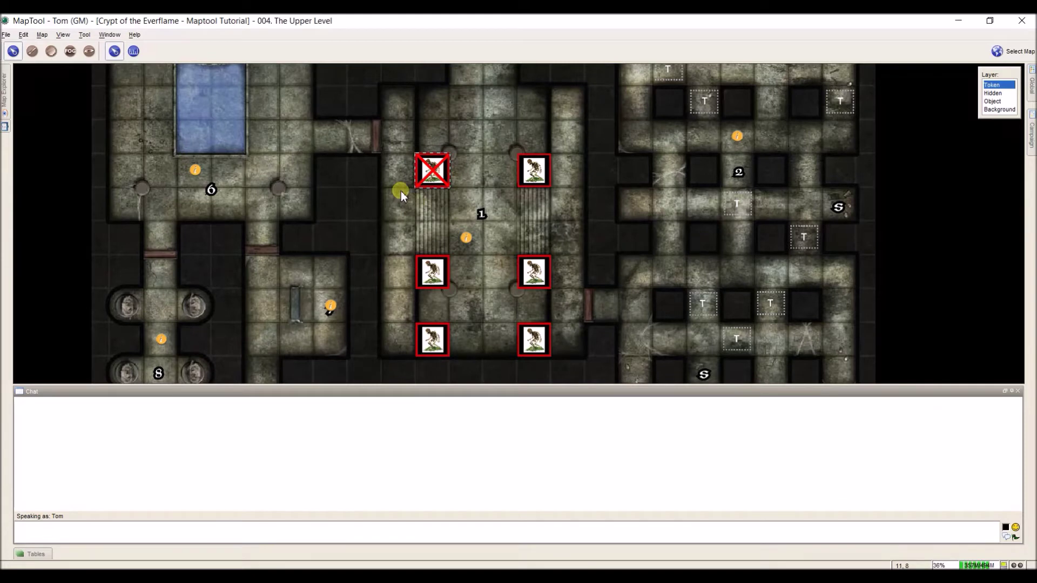
Step: Clear the Dead state from the northwest skeleton token directly on the map
{"action": "right_click", "coordinate": [438, 171]}
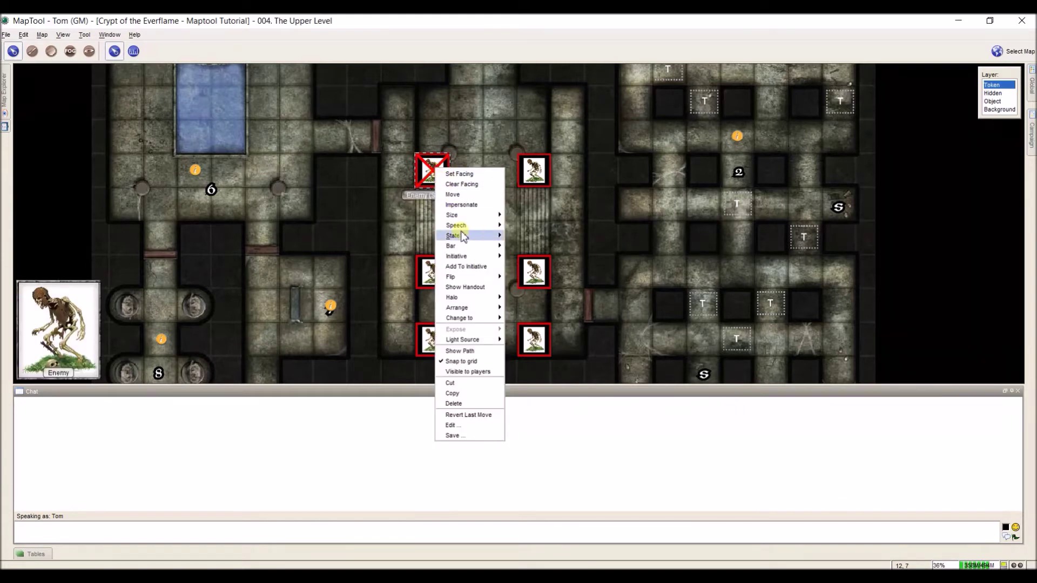
{"action": "mouse_move", "coordinate": [462, 235]}
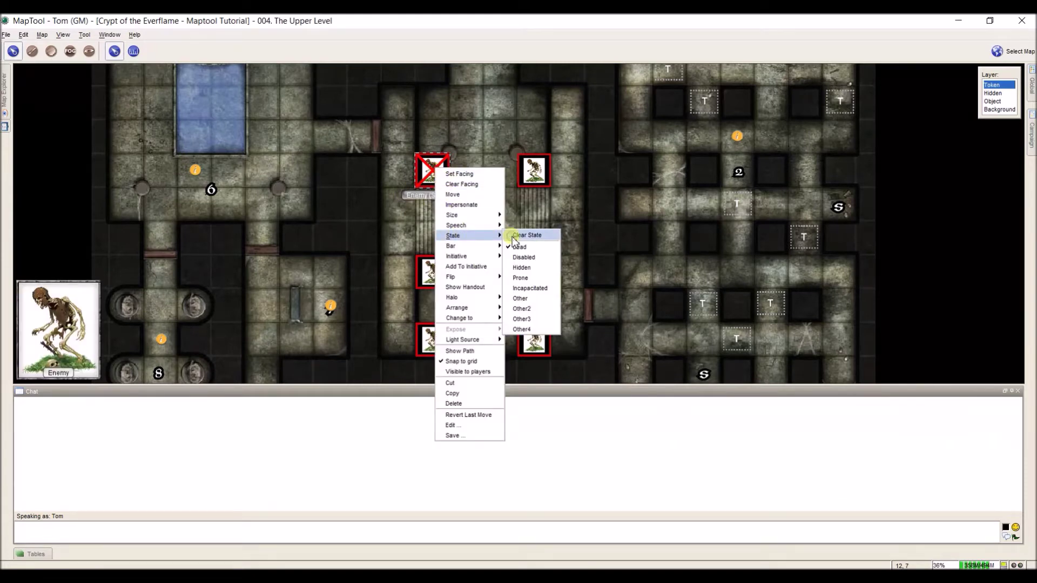
{"action": "left_click", "coordinate": [512, 236]}
Step: Apply both the Disabled and Incapacitated states to the northwest skeleton token
{"action": "right_click", "coordinate": [441, 174]}
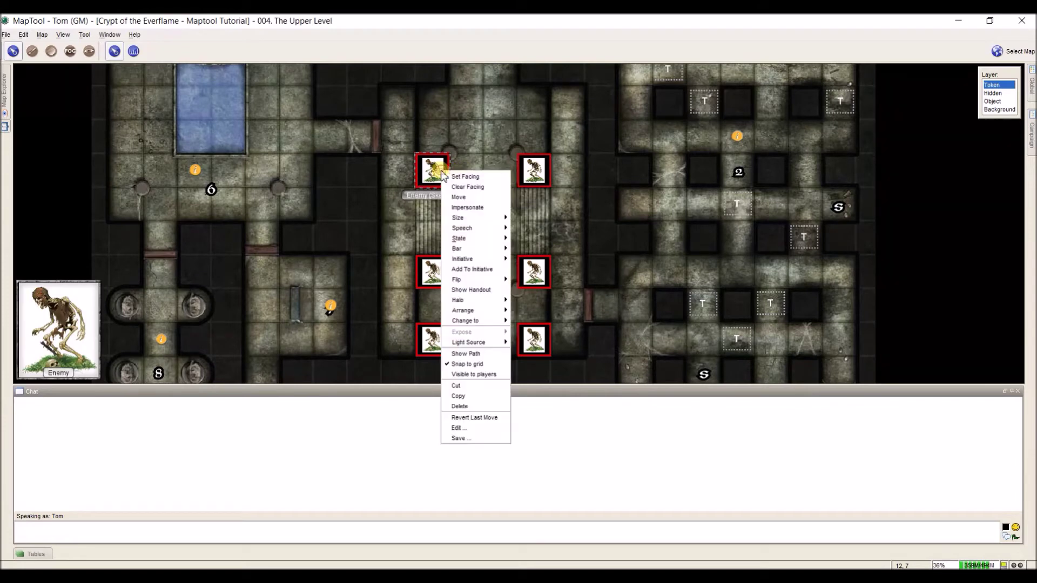
{"action": "mouse_move", "coordinate": [469, 239]}
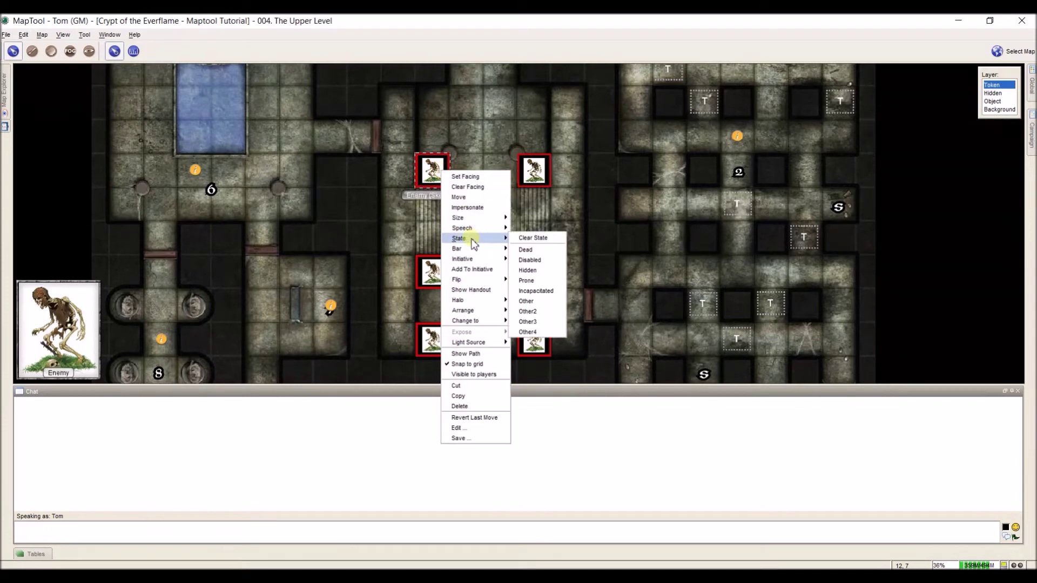
{"action": "left_click", "coordinate": [528, 260]}
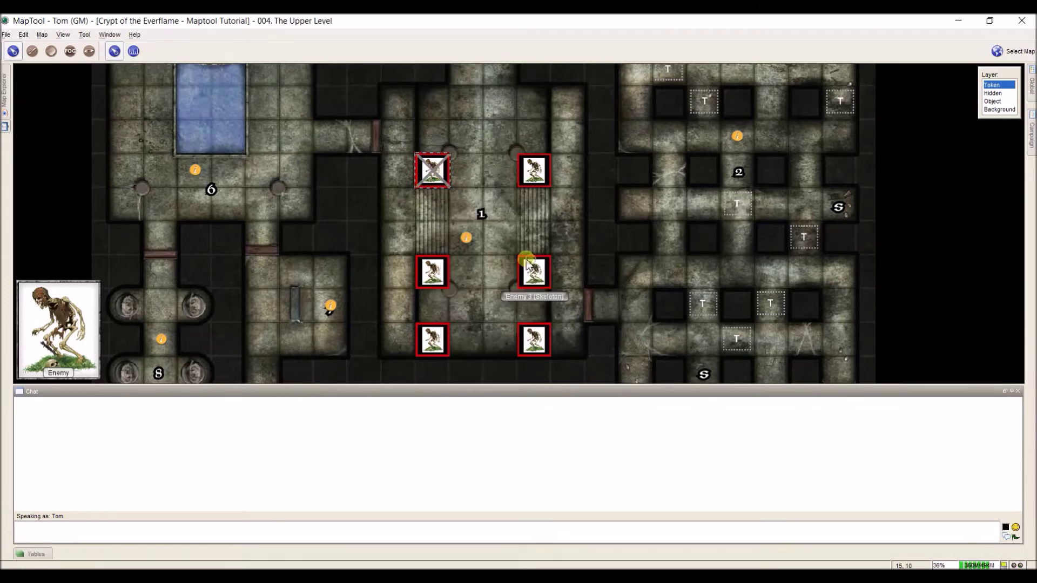
{"action": "right_click", "coordinate": [443, 172]}
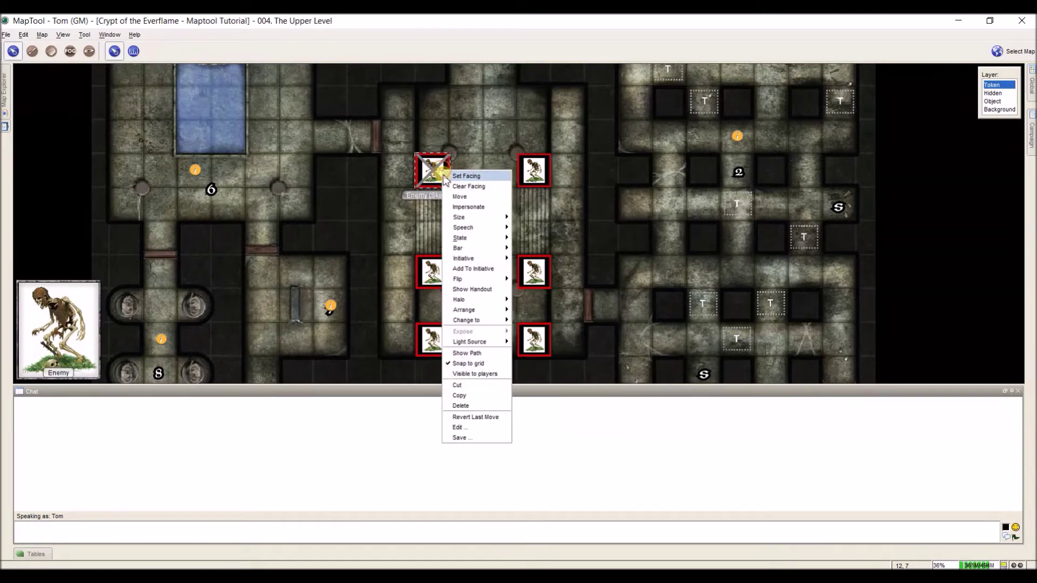
{"action": "mouse_move", "coordinate": [480, 244]}
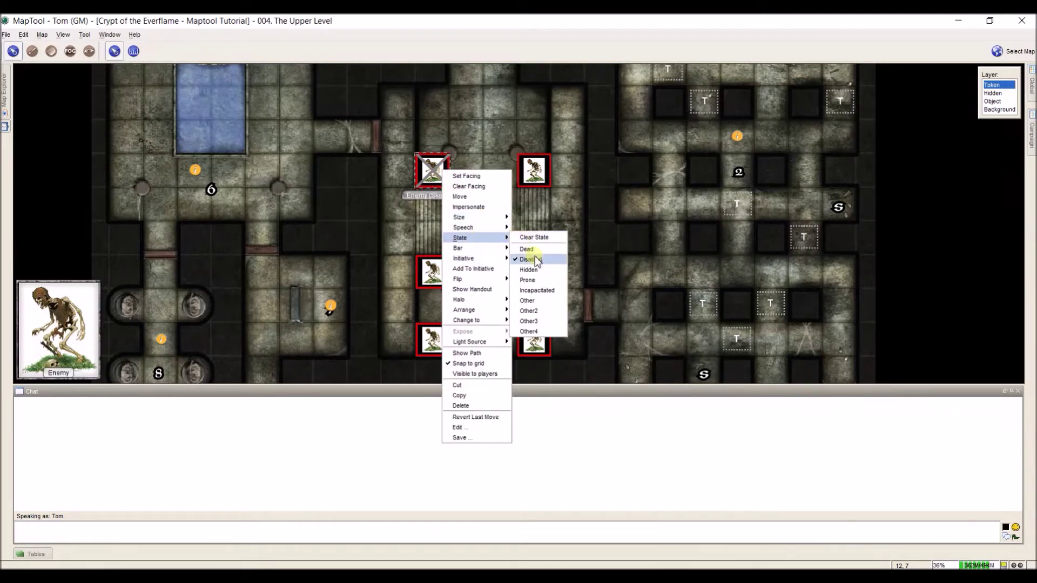
{"action": "left_click", "coordinate": [535, 290]}
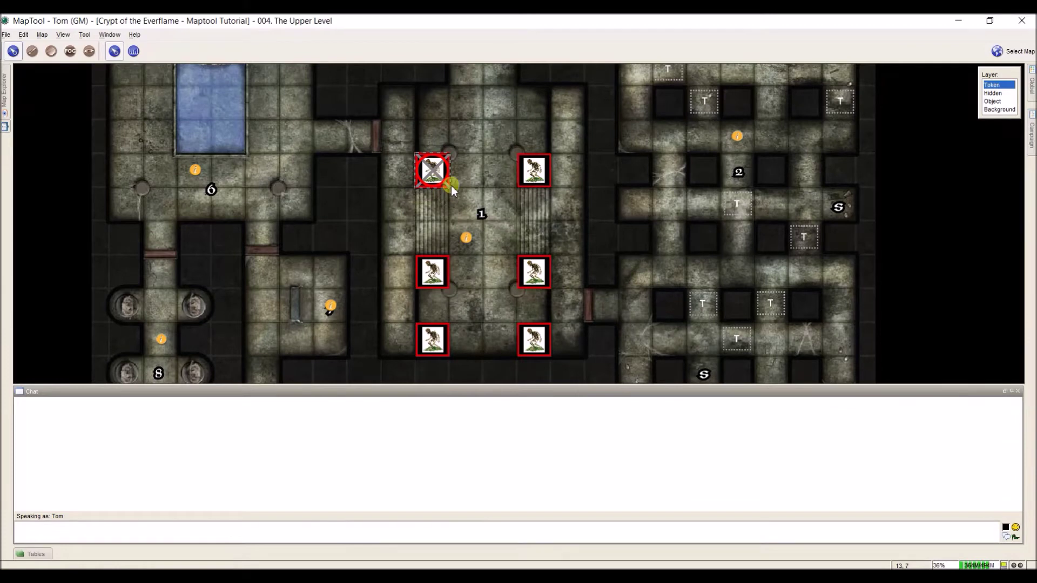
Step: Clear all states from the northwest skeleton token
{"action": "right_click", "coordinate": [438, 169]}
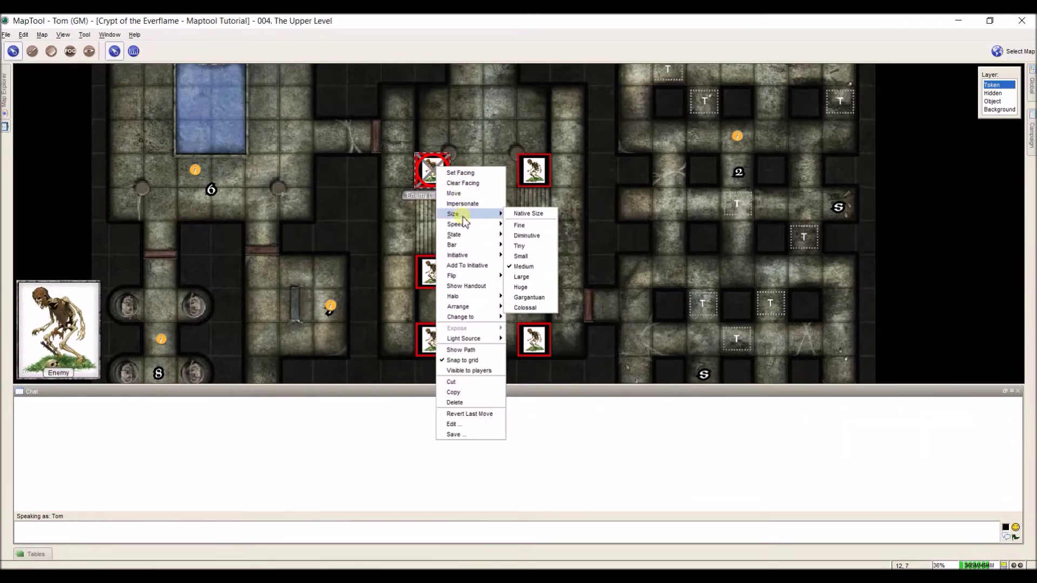
{"action": "mouse_move", "coordinate": [469, 237]}
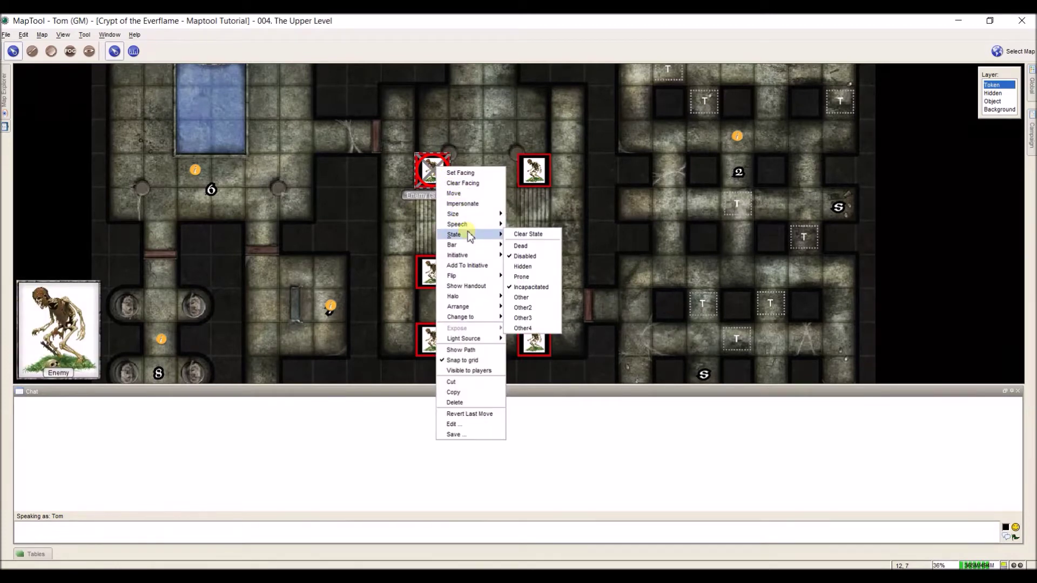
{"action": "left_click", "coordinate": [519, 234]}
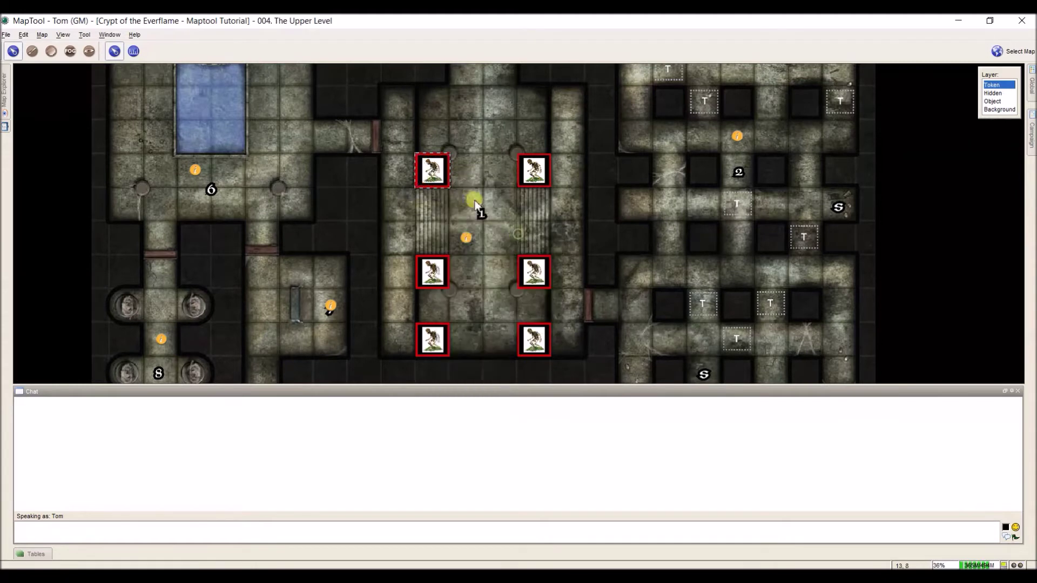
Step: Turn off hiding of the skeleton token's Health bar and save the token
{"action": "double_click", "coordinate": [446, 171]}
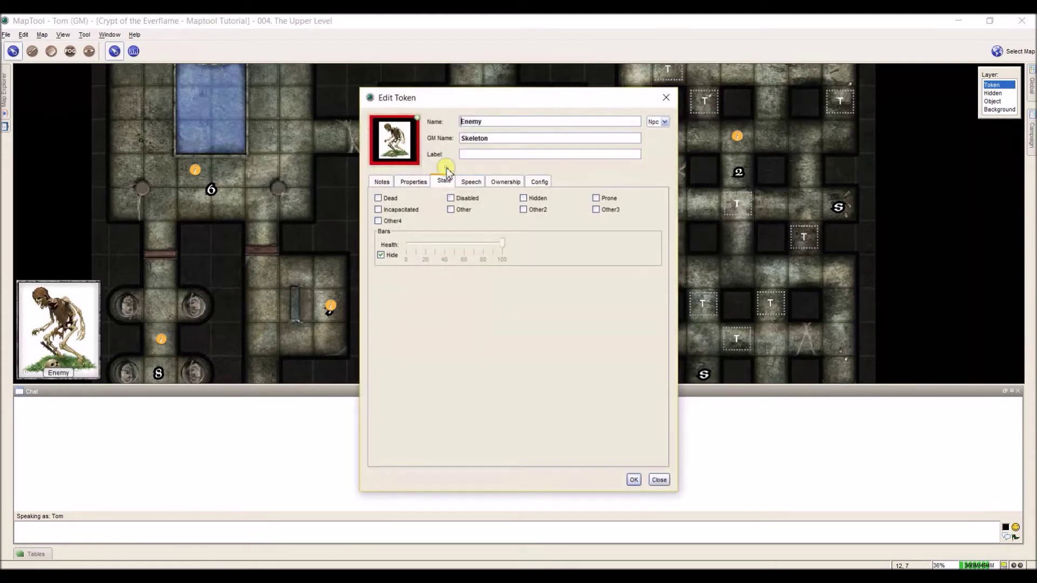
{"action": "left_click", "coordinate": [390, 256]}
{"action": "left_click", "coordinate": [637, 479]}
Step: Set the northwest skeleton token's Health bar to 50, save the token and deselect it on the map
{"action": "scroll", "coordinate": [461, 191], "scroll_direction": "up", "scroll_amount": 10}
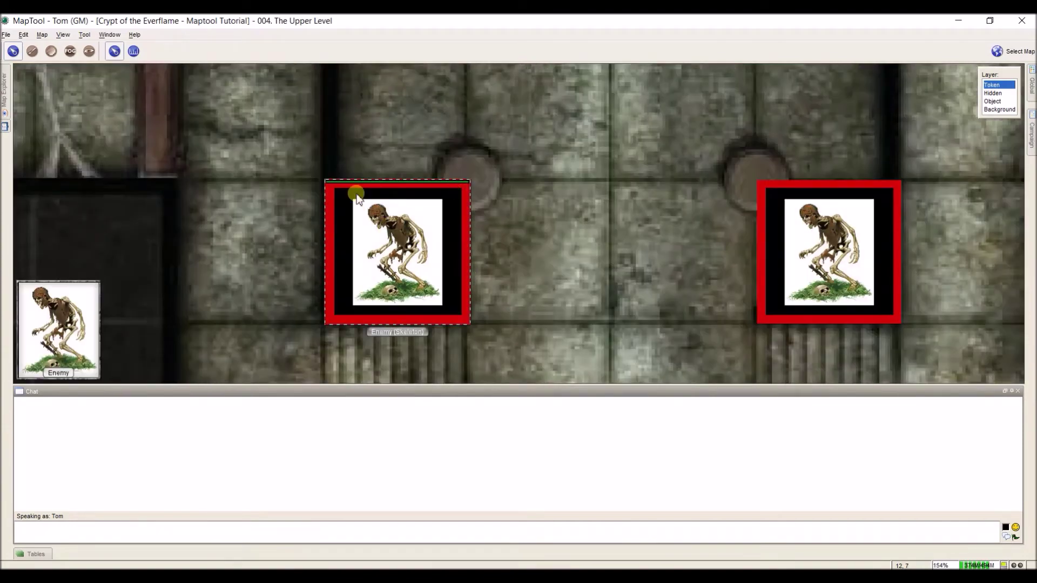
{"action": "left_click", "coordinate": [273, 135]}
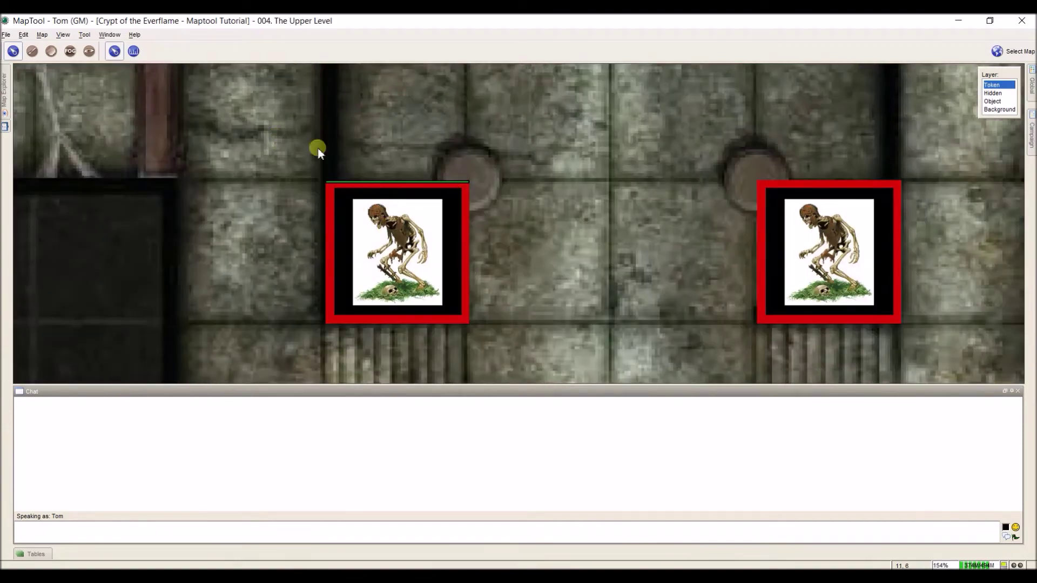
{"action": "double_click", "coordinate": [375, 243]}
{"action": "left_click_drag", "start_coordinate": [503, 245], "coordinate": [455, 249]}
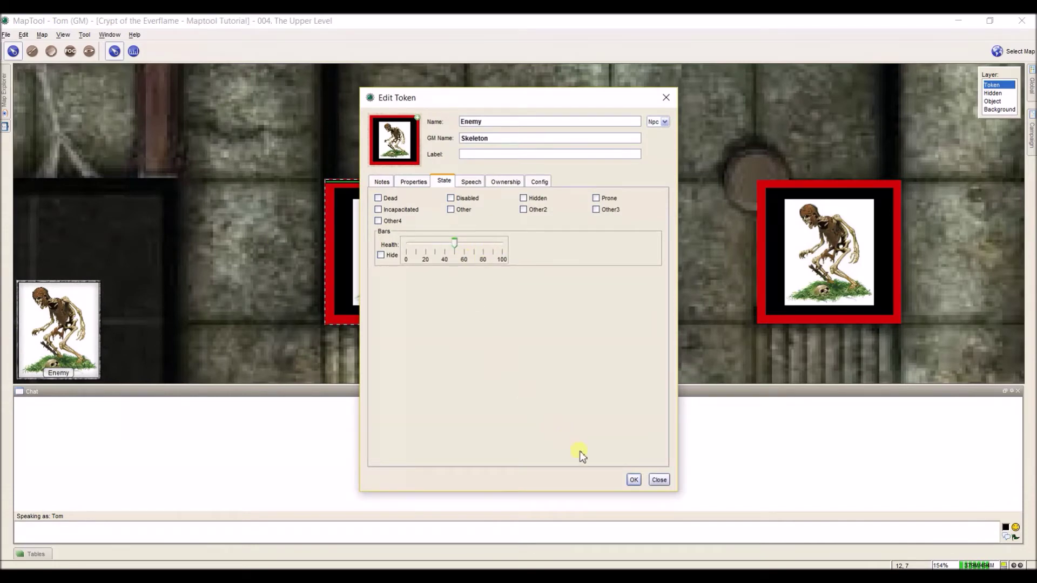
{"action": "left_click", "coordinate": [633, 479]}
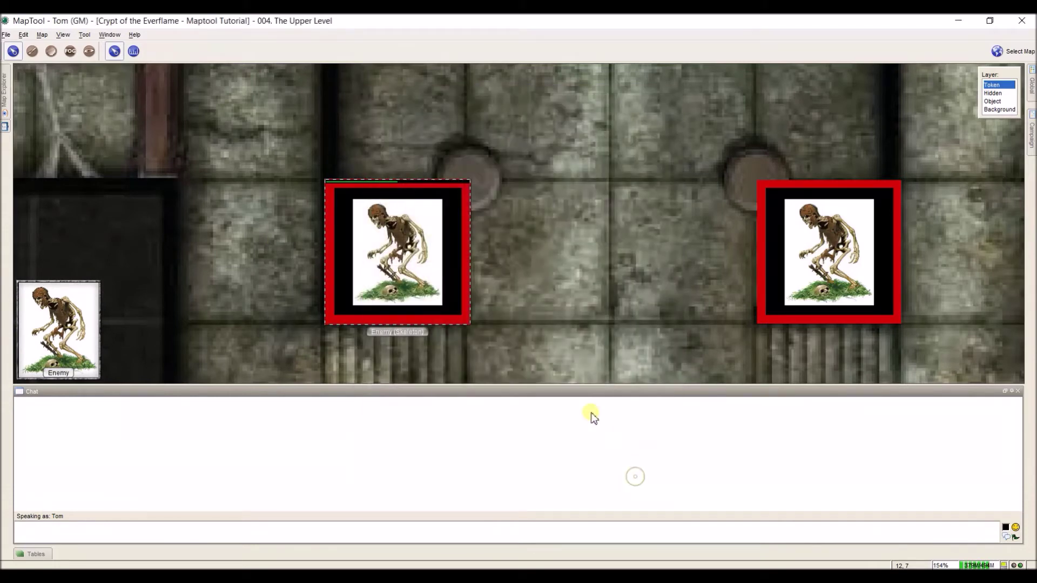
{"action": "left_click", "coordinate": [399, 159]}
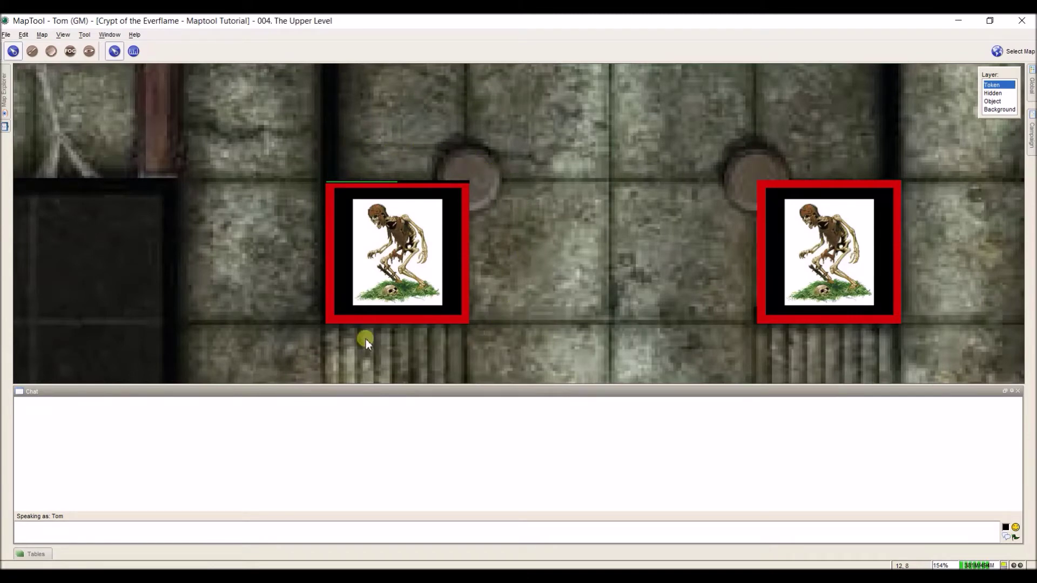
Step: Set the northwest skeleton token's Health bar back to 100 and hide the bar
{"action": "double_click", "coordinate": [400, 273]}
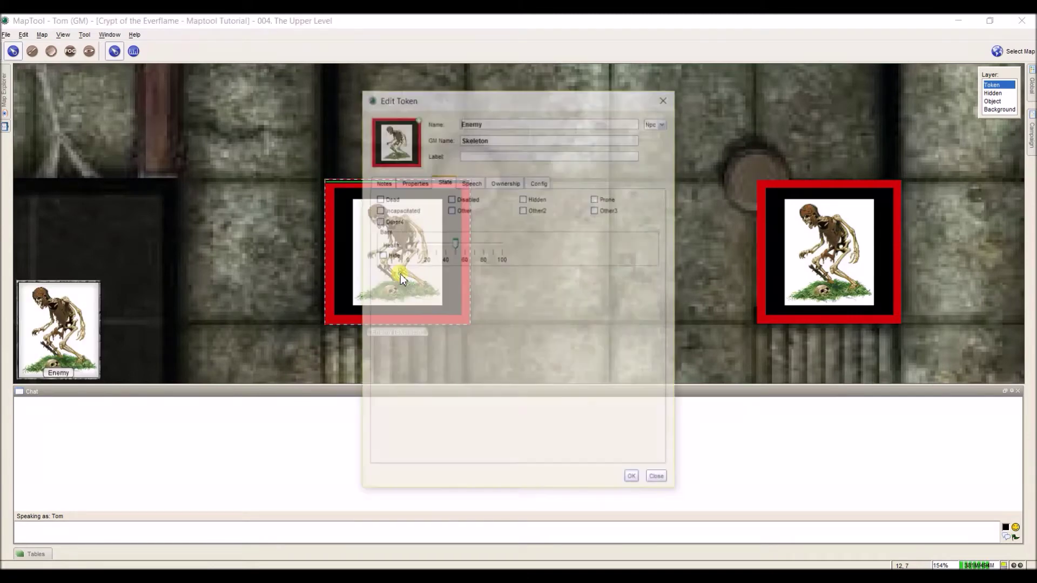
{"action": "left_click_drag", "start_coordinate": [456, 244], "coordinate": [521, 243]}
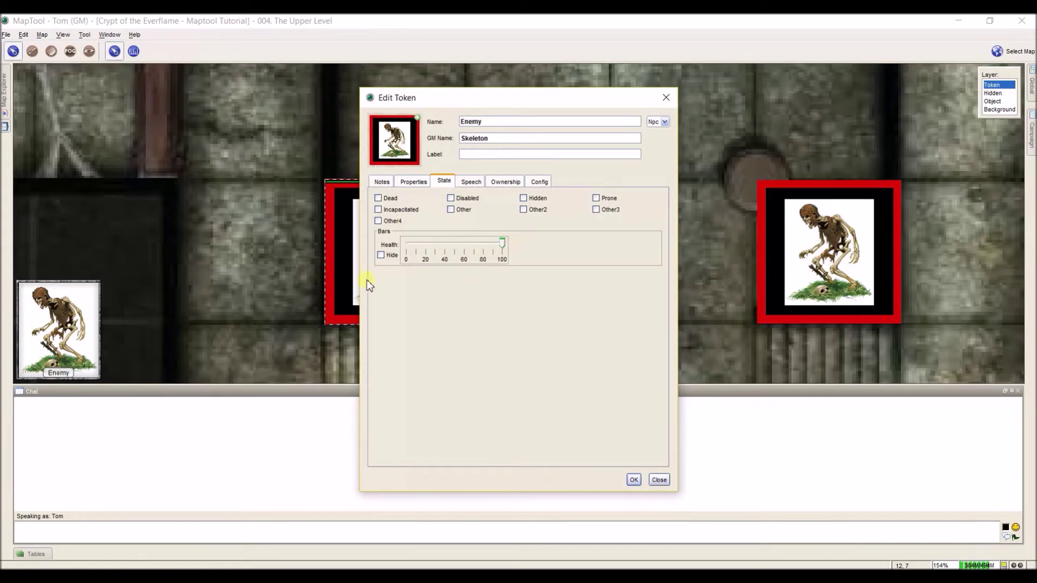
{"action": "left_click", "coordinate": [381, 255]}
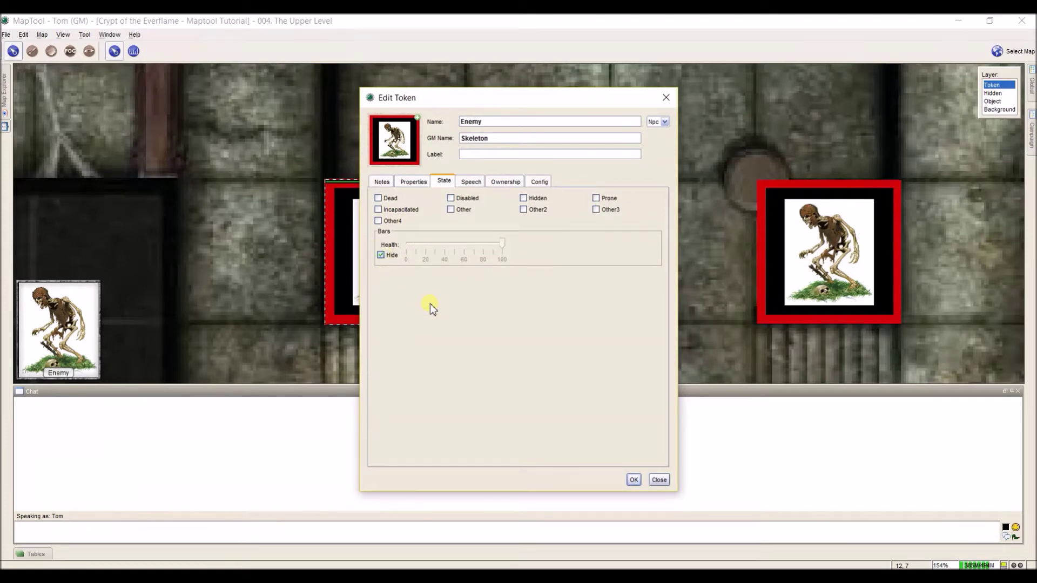
Step: Review the skeleton token's speech entries and save the token
{"action": "left_click", "coordinate": [480, 184]}
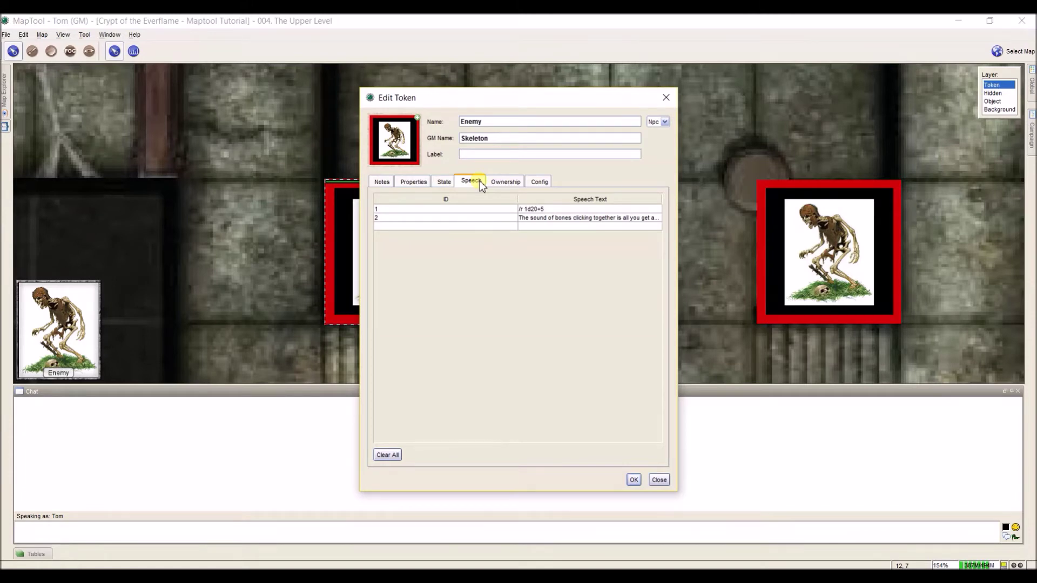
{"action": "left_click", "coordinate": [565, 209]}
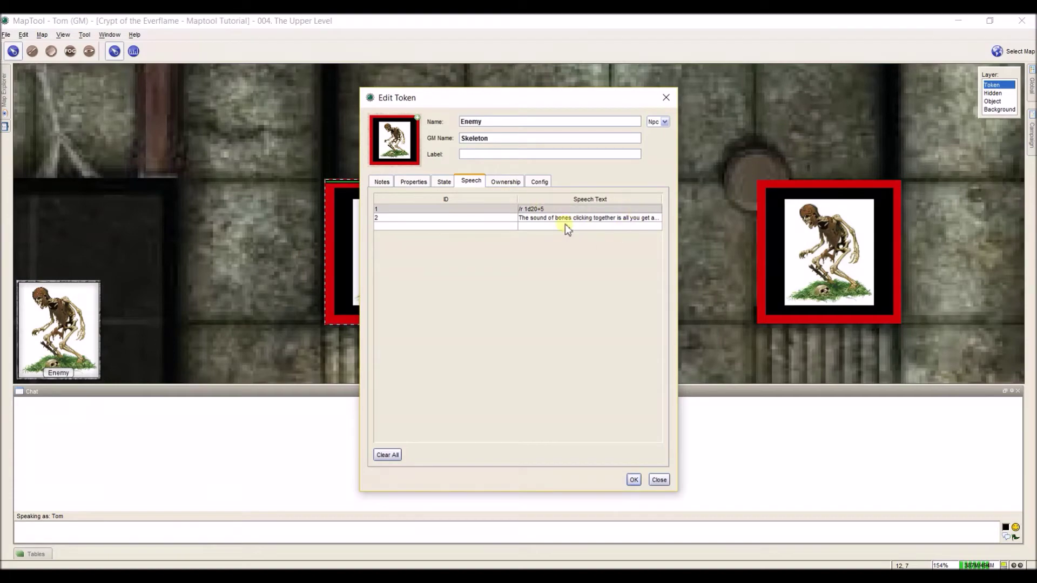
{"action": "left_click", "coordinate": [635, 480]}
Step: Make the selected skeleton token say its speech entry 2 in the chat with the /tsay command
{"action": "scroll", "coordinate": [618, 335], "scroll_direction": "down", "scroll_amount": 5}
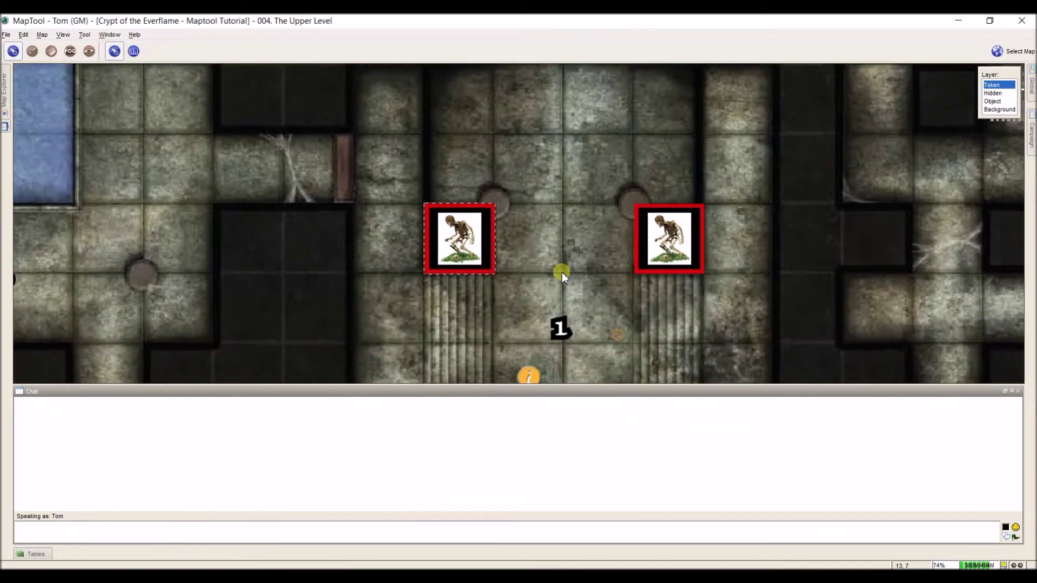
{"action": "scroll", "coordinate": [562, 273], "scroll_direction": "down", "scroll_amount": 2}
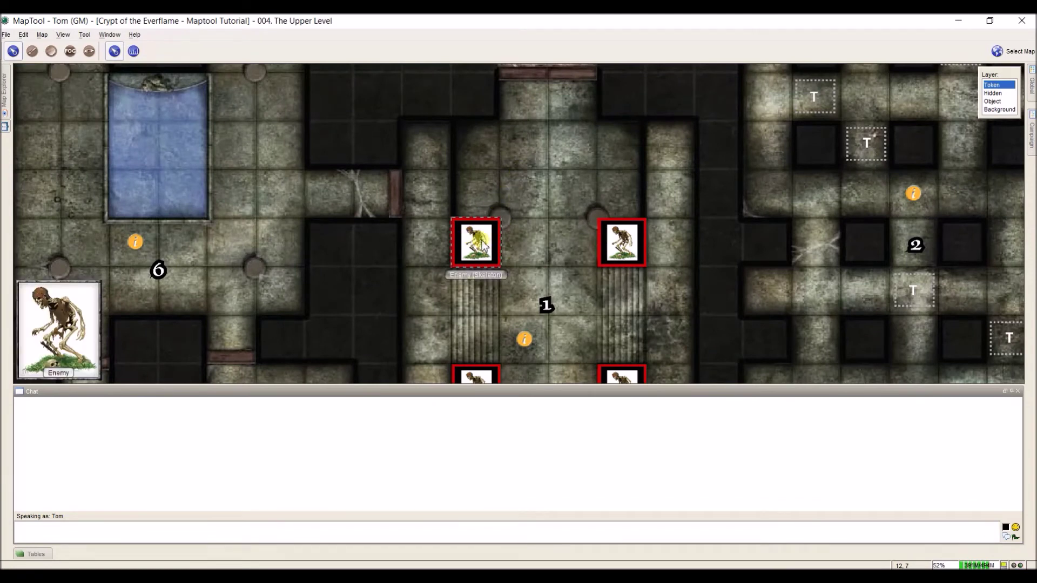
{"action": "left_click", "coordinate": [151, 528]}
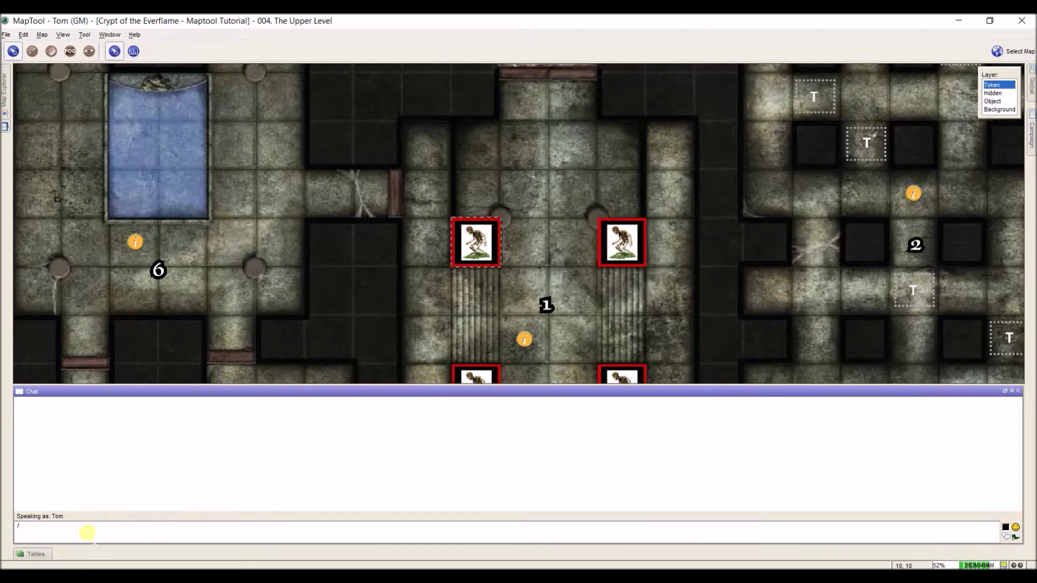
{"action": "type", "text": "tsay 2"}
{"action": "key", "text": "Return"}
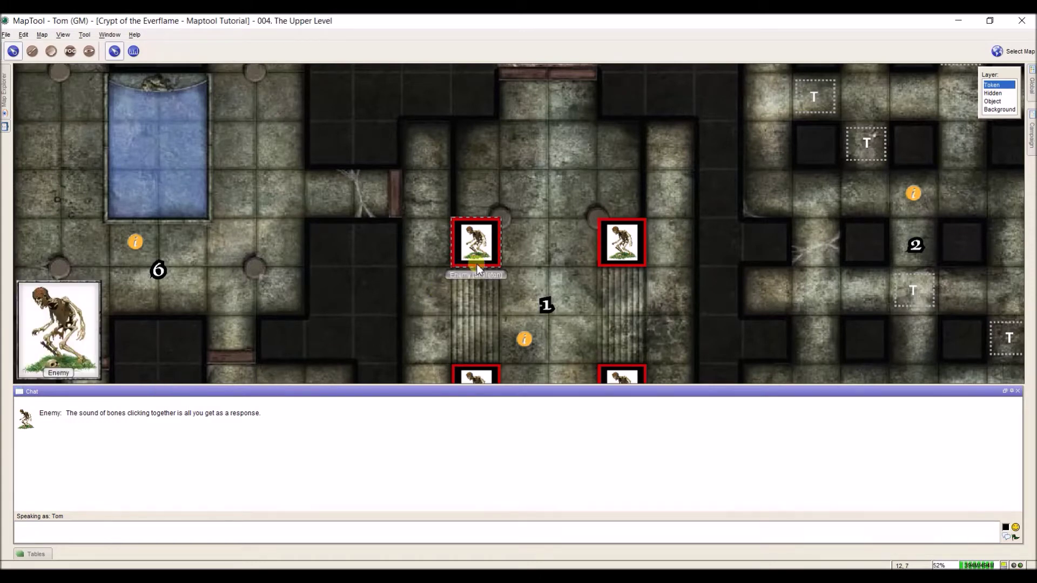
Step: Rename the ID of the skeleton token's speech entry 2 to Response and save the token
{"action": "double_click", "coordinate": [489, 241]}
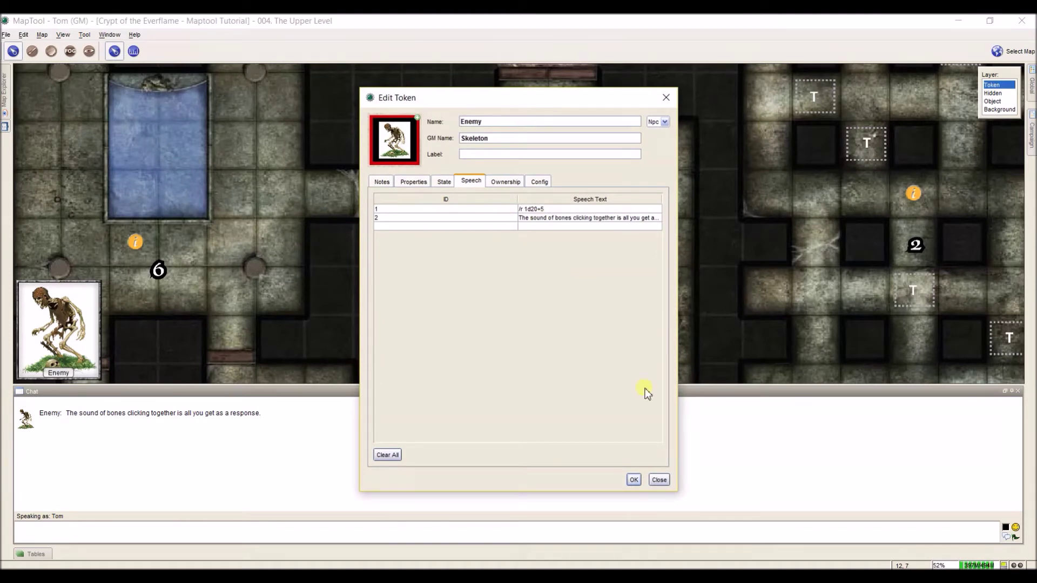
{"action": "left_click", "coordinate": [633, 479]}
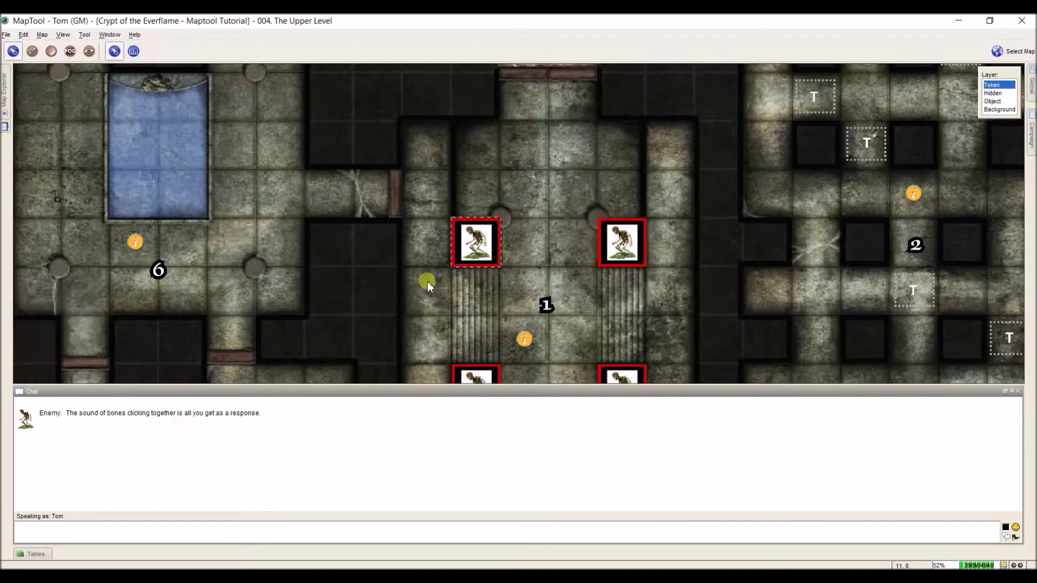
{"action": "double_click", "coordinate": [464, 257]}
{"action": "double_click", "coordinate": [415, 218]}
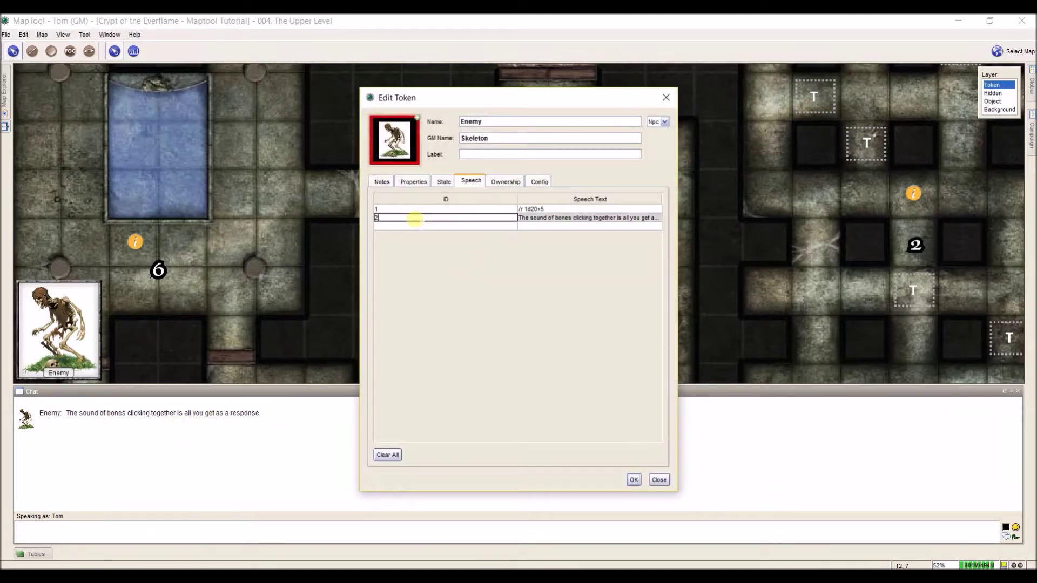
{"action": "type", "text": "Response"}
{"action": "left_click", "coordinate": [634, 480]}
Step: Make the skeleton token say its Response speech entry in the chat with the /tsay command
{"action": "left_click", "coordinate": [440, 533]}
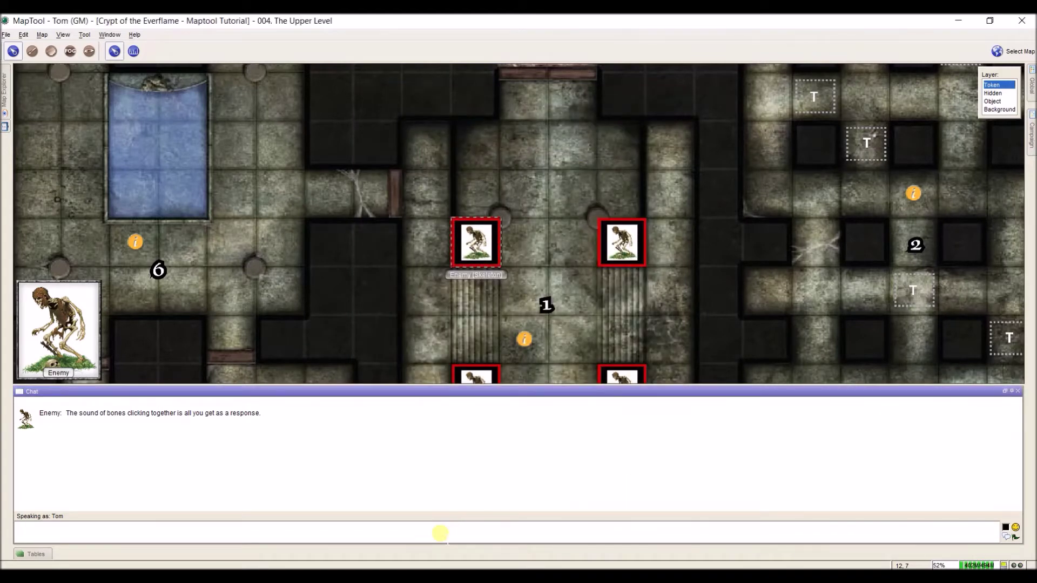
{"action": "type", "text": "/tsay Who's there"}
{"action": "key", "text": "Return"}
{"action": "type", "text": "/tsay Who's there"}
{"action": "key", "text": "Return"}
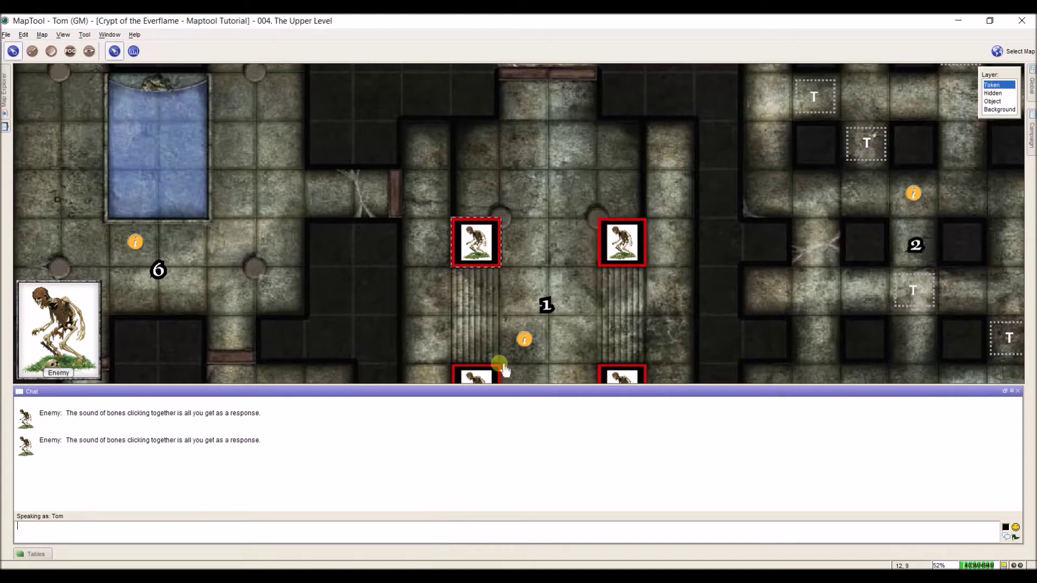
Step: Run speech entry 1 of the northwest skeleton token directly from the map
{"action": "left_click", "coordinate": [549, 218]}
{"action": "mouse_move", "coordinate": [456, 246]}
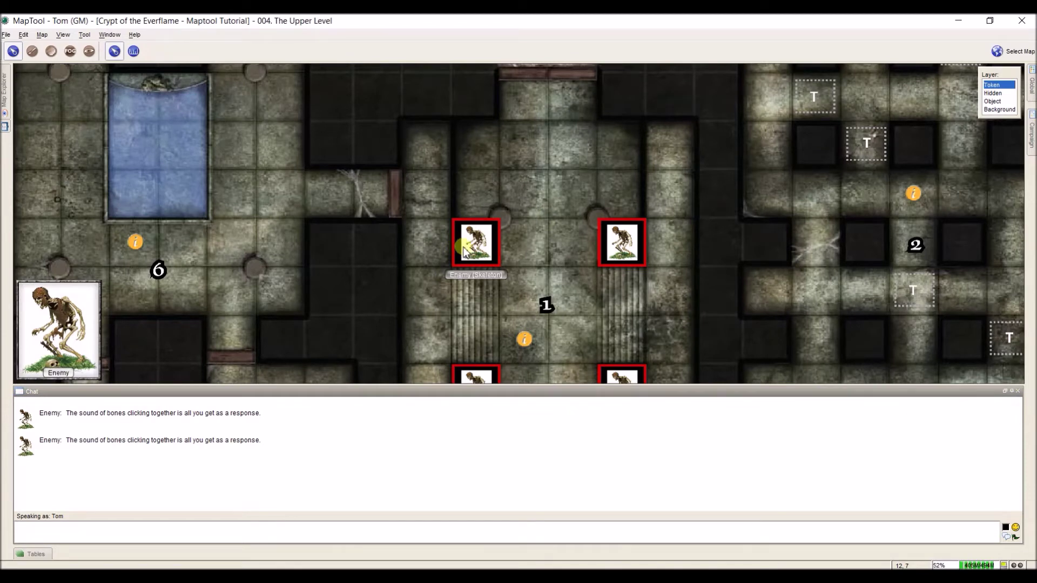
{"action": "right_click", "coordinate": [464, 250]}
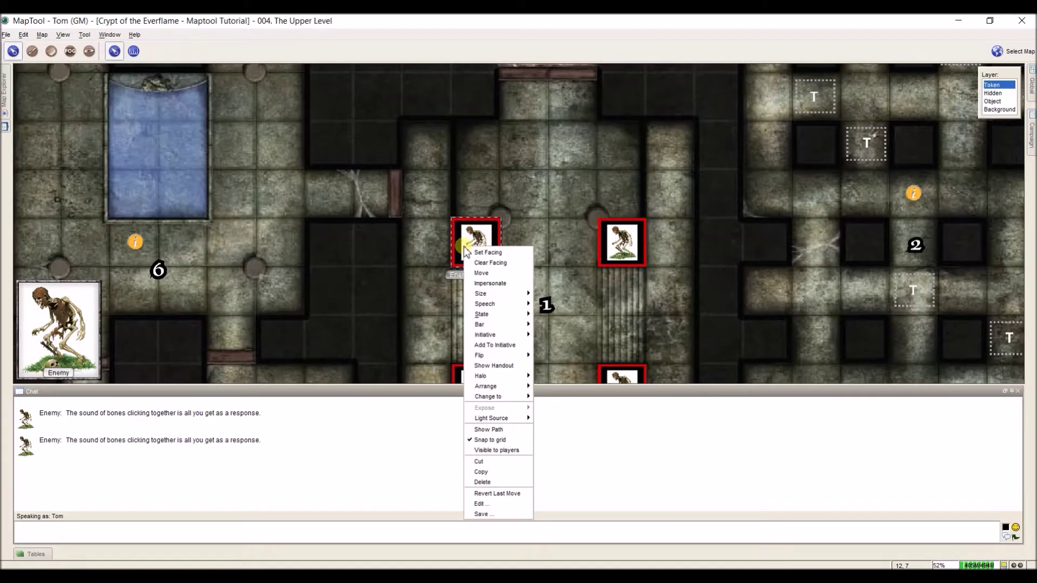
{"action": "mouse_move", "coordinate": [508, 304]}
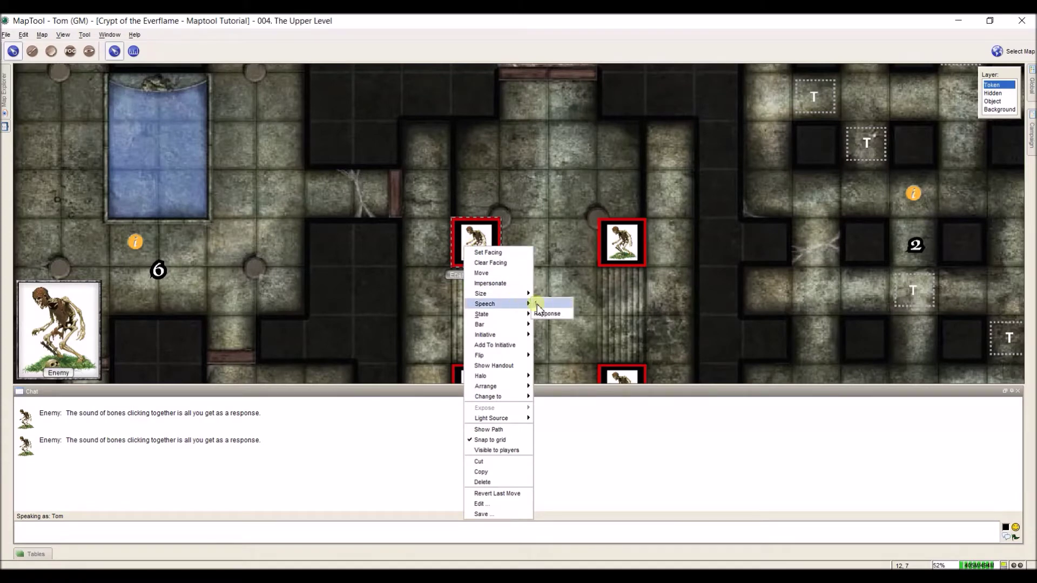
{"action": "left_click", "coordinate": [546, 307]}
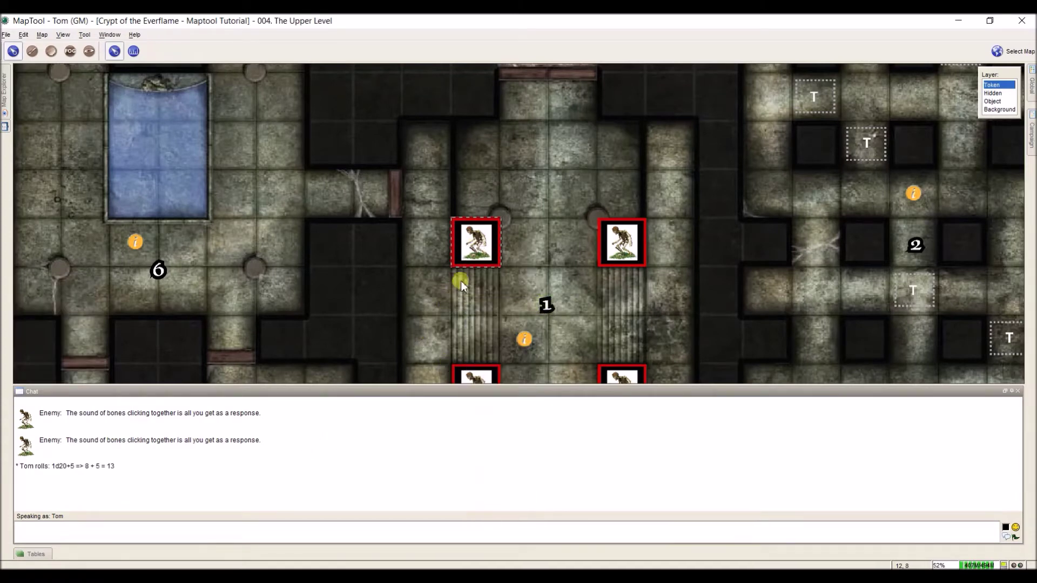
Step: Run the northwest skeleton token's Response speech entry directly from the map
{"action": "right_click", "coordinate": [472, 258]}
{"action": "mouse_move", "coordinate": [526, 311]}
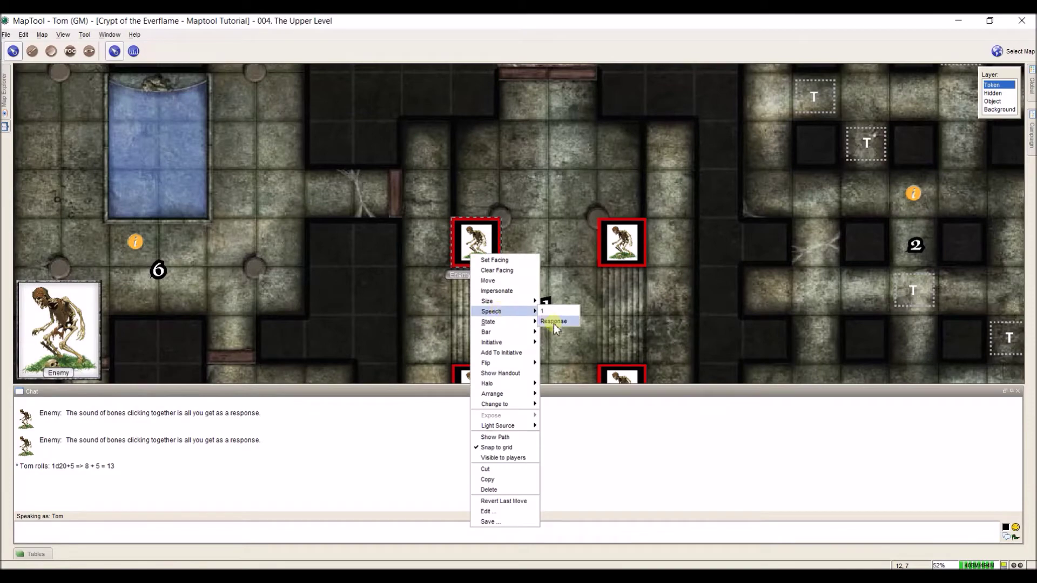
{"action": "left_click", "coordinate": [554, 324]}
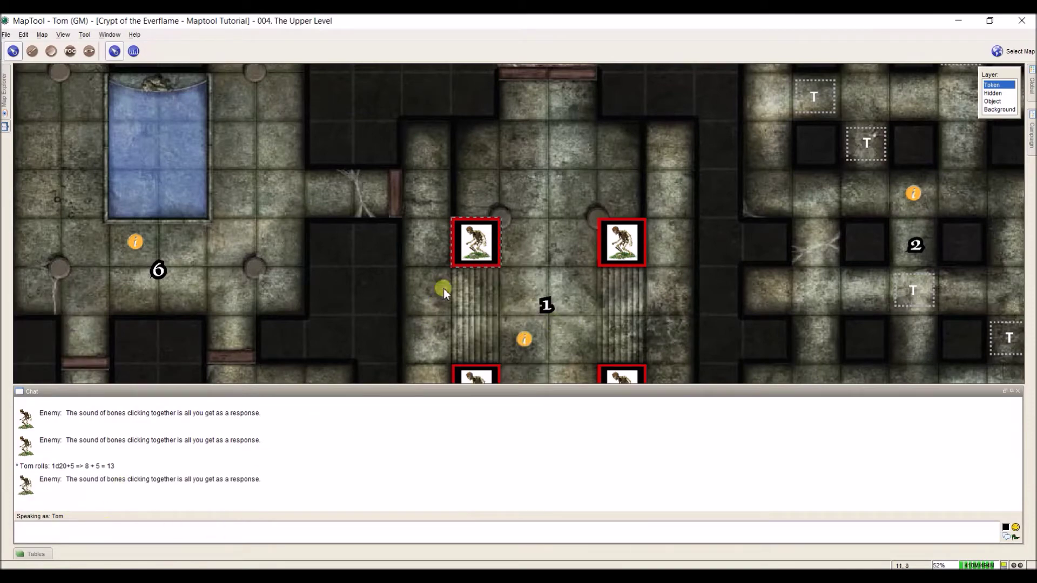
Step: Check the roll command in the skeleton token's speech entry 1 and run that entry again from the map
{"action": "double_click", "coordinate": [463, 252]}
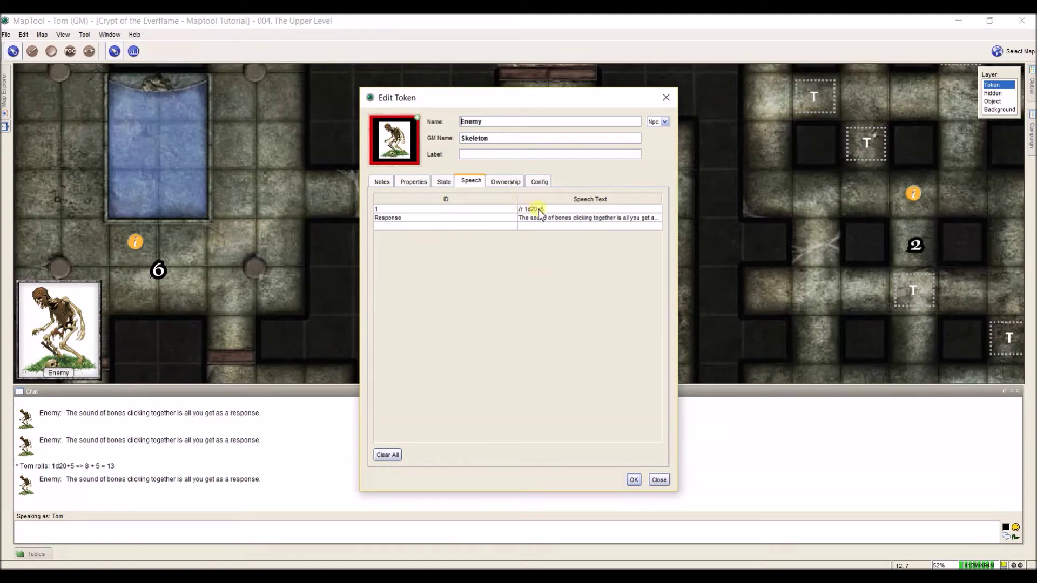
{"action": "left_click", "coordinate": [633, 479]}
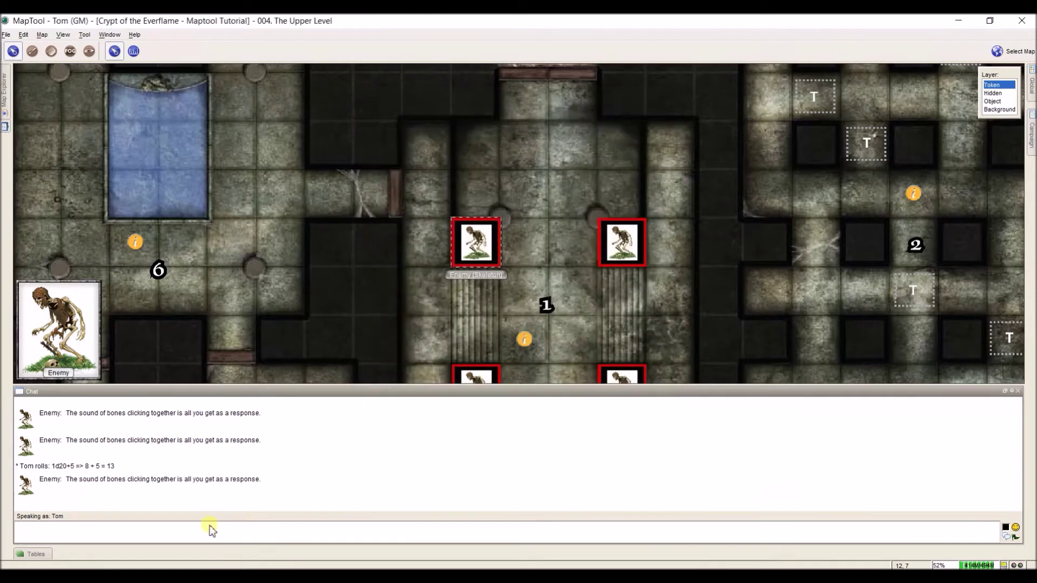
{"action": "right_click", "coordinate": [467, 244]}
{"action": "mouse_move", "coordinate": [495, 299]}
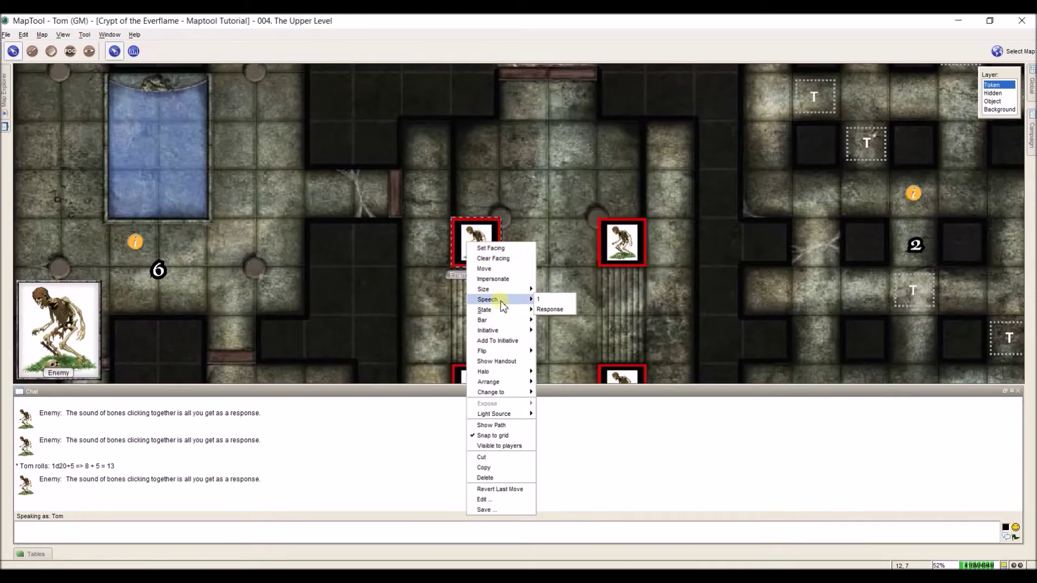
{"action": "left_click", "coordinate": [545, 300]}
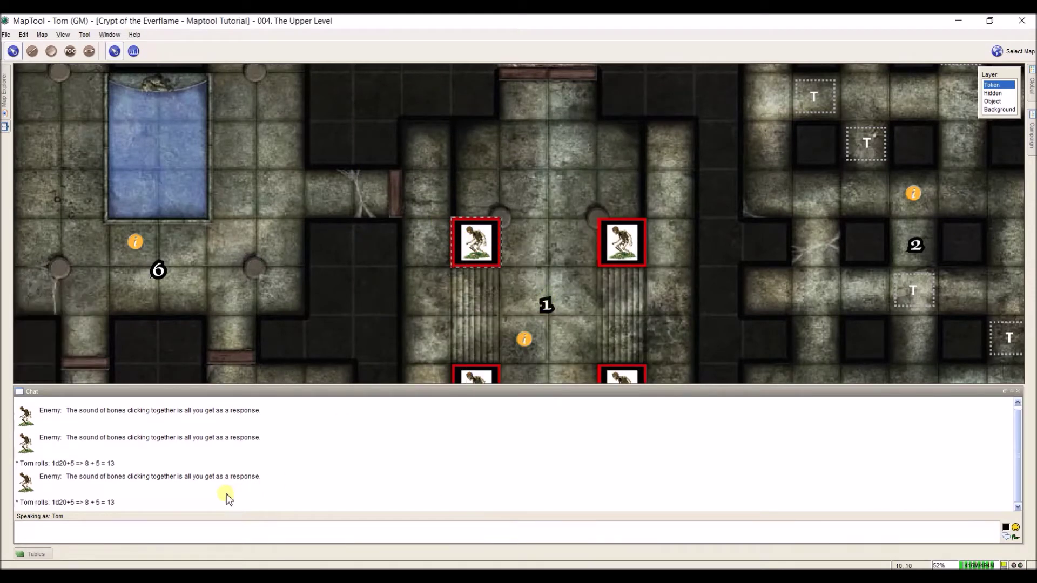
Step: Run the skeleton token's dice roll from the chat with the command /tsay 1
{"action": "left_click", "coordinate": [109, 531]}
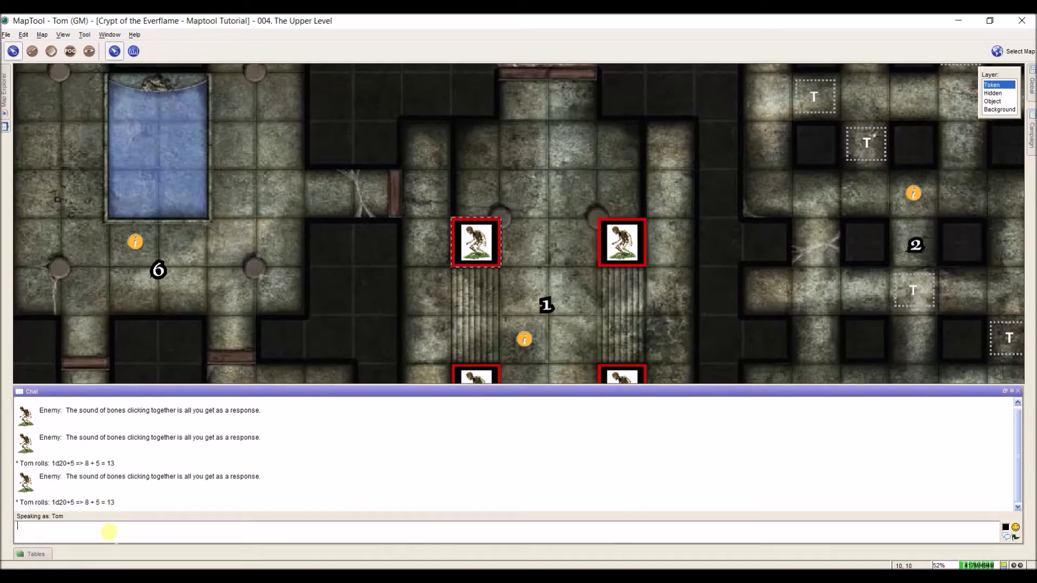
{"action": "type", "text": "/tsay 1"}
{"action": "key", "text": "Return"}
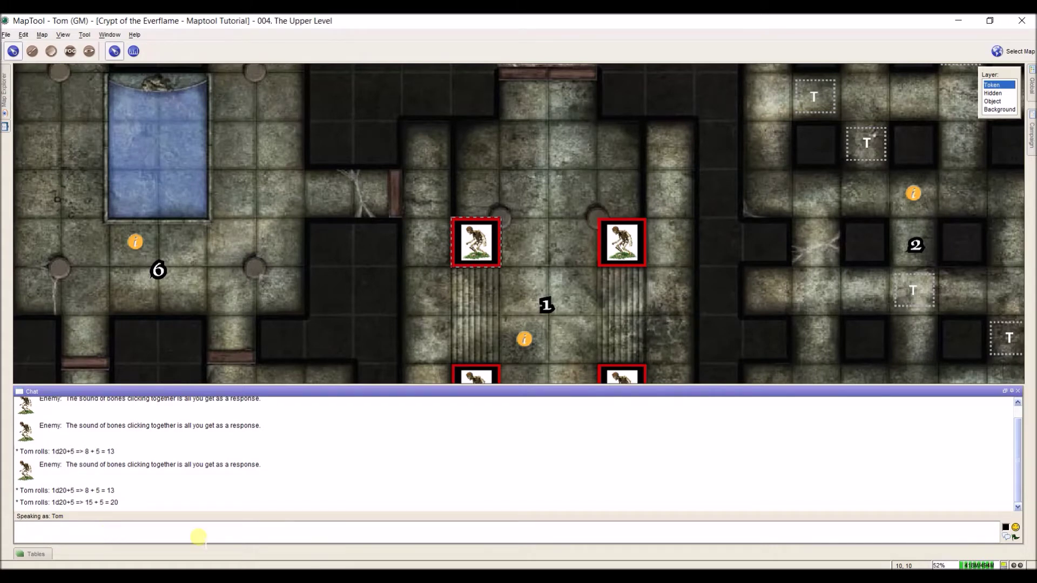
Step: Clear the chat log and collapse the chat window to enlarge the map area
{"action": "type", "text": "clr"}
{"action": "key", "text": "Return"}
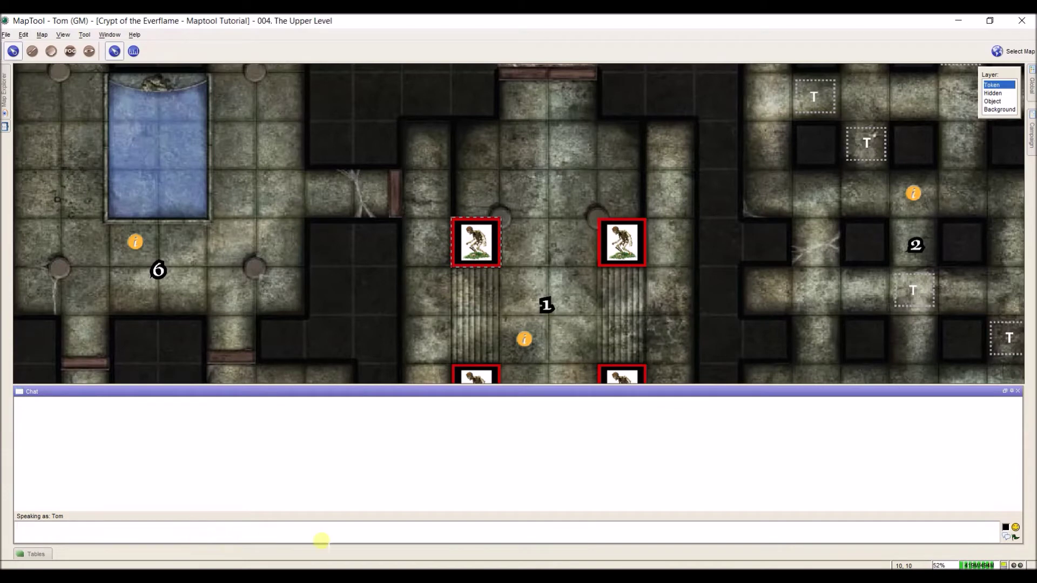
{"action": "left_click", "coordinate": [1012, 393]}
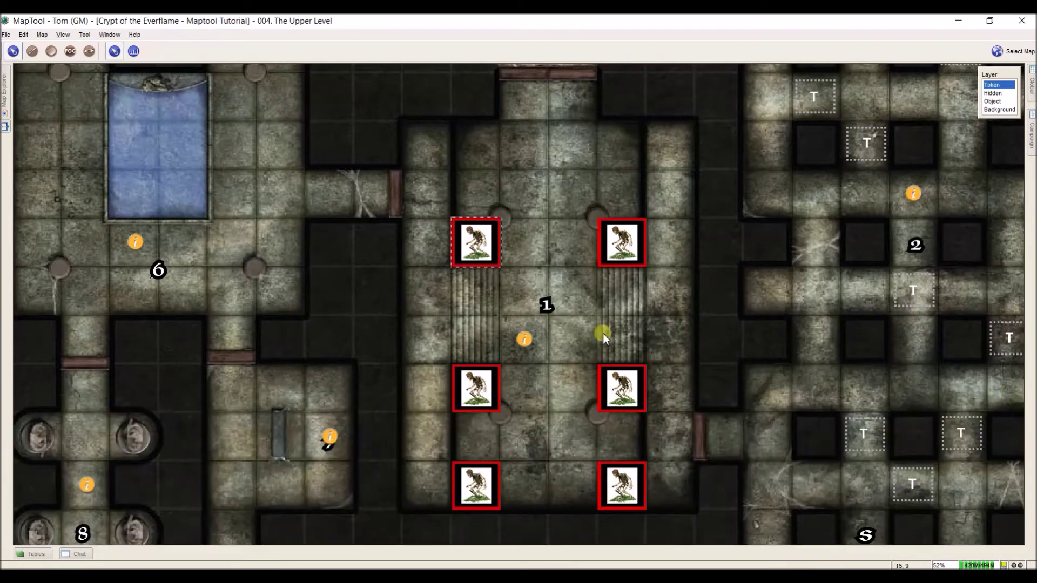
Step: Remove the All Players ownership from the northwest skeleton token, check its configuration settings, and apply the edit
{"action": "double_click", "coordinate": [469, 246]}
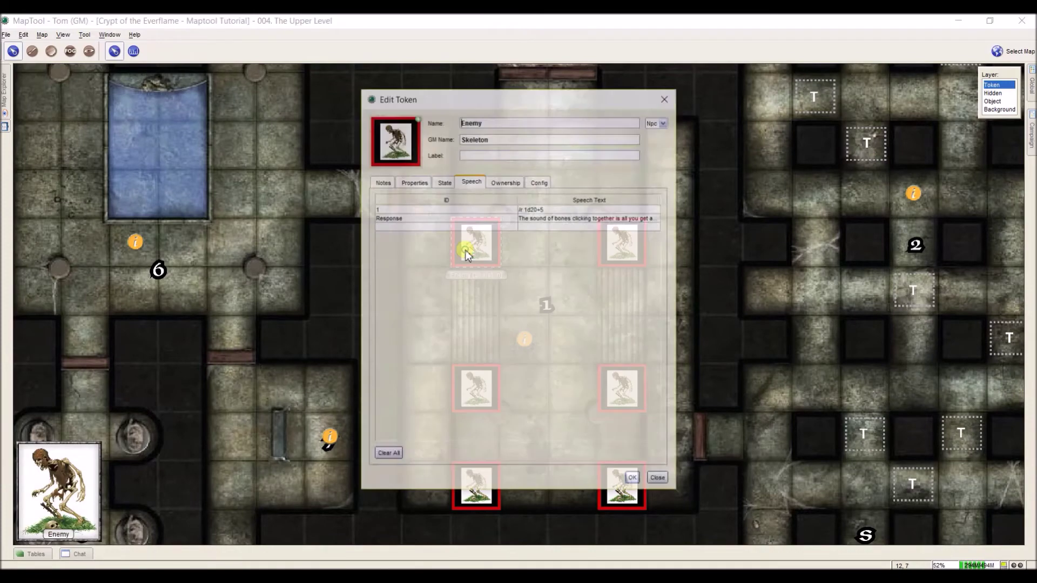
{"action": "left_click", "coordinate": [499, 182]}
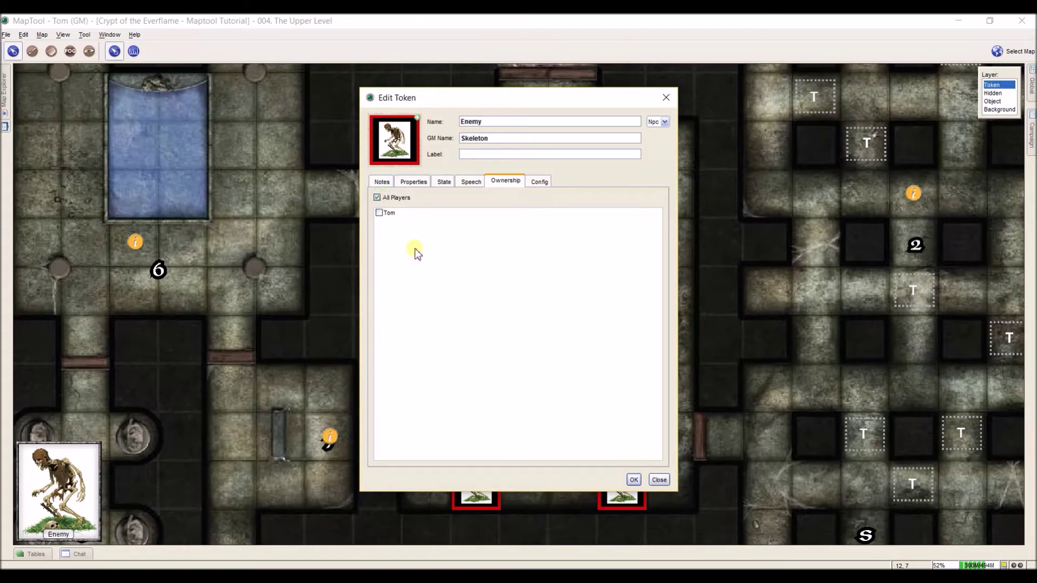
{"action": "left_click", "coordinate": [384, 199]}
{"action": "left_click", "coordinate": [380, 214]}
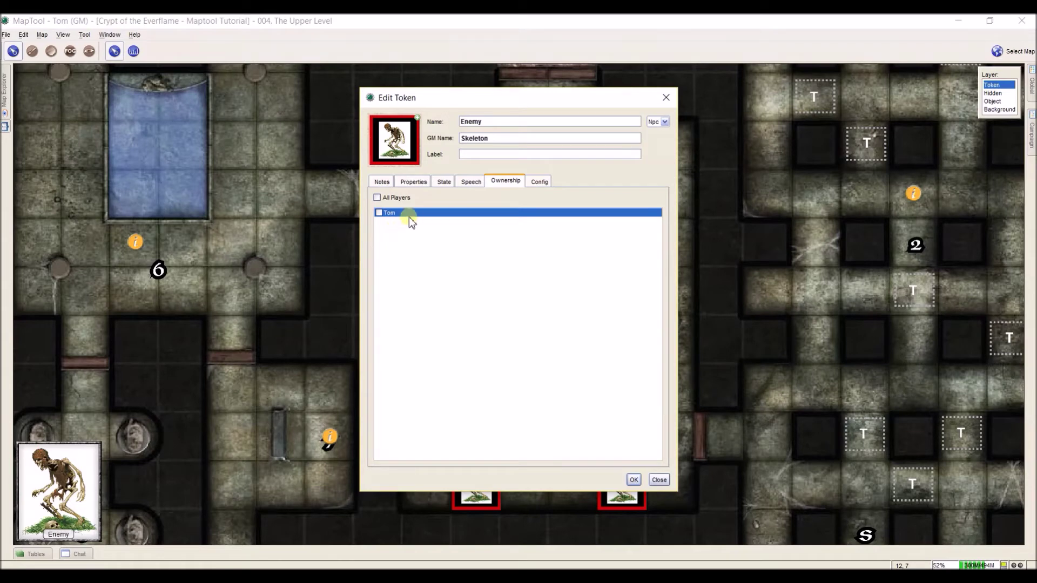
{"action": "left_click", "coordinate": [540, 182]}
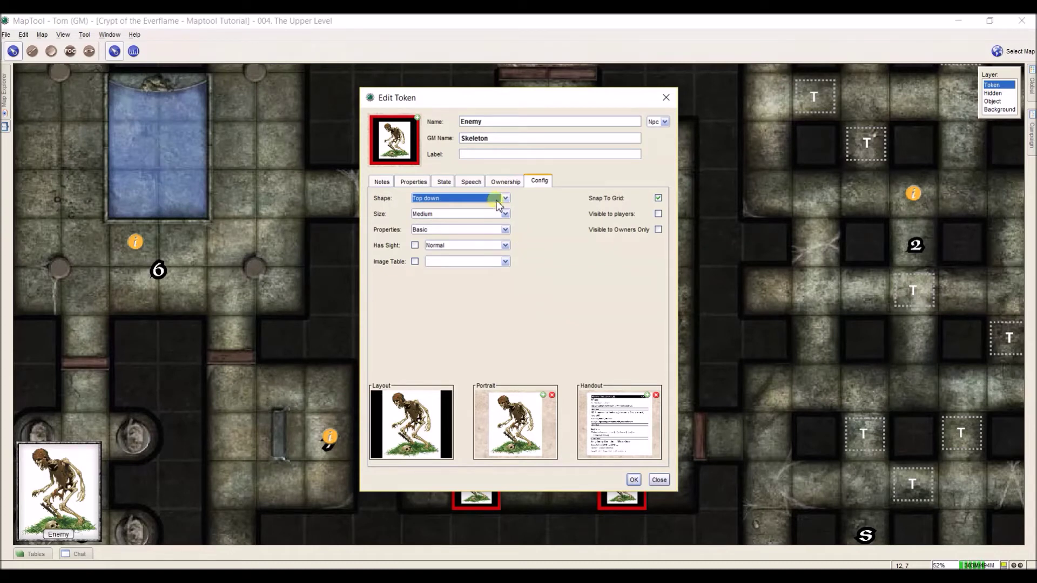
{"action": "left_click", "coordinate": [633, 480]}
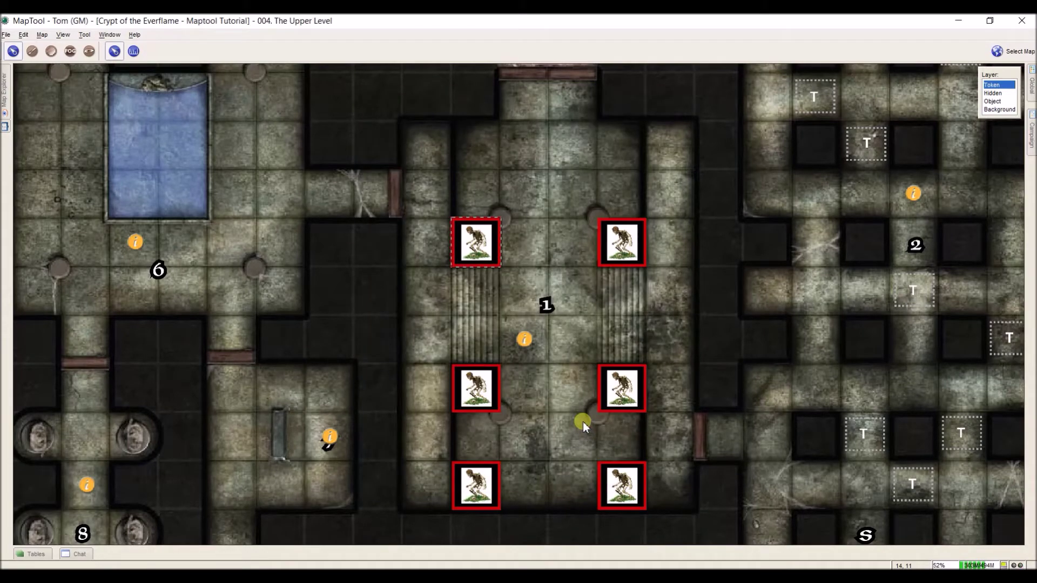
Step: Rotate the northwest skeleton token back and forth on the map and return it to its upright orientation
{"action": "mouse_move", "coordinate": [473, 241]}
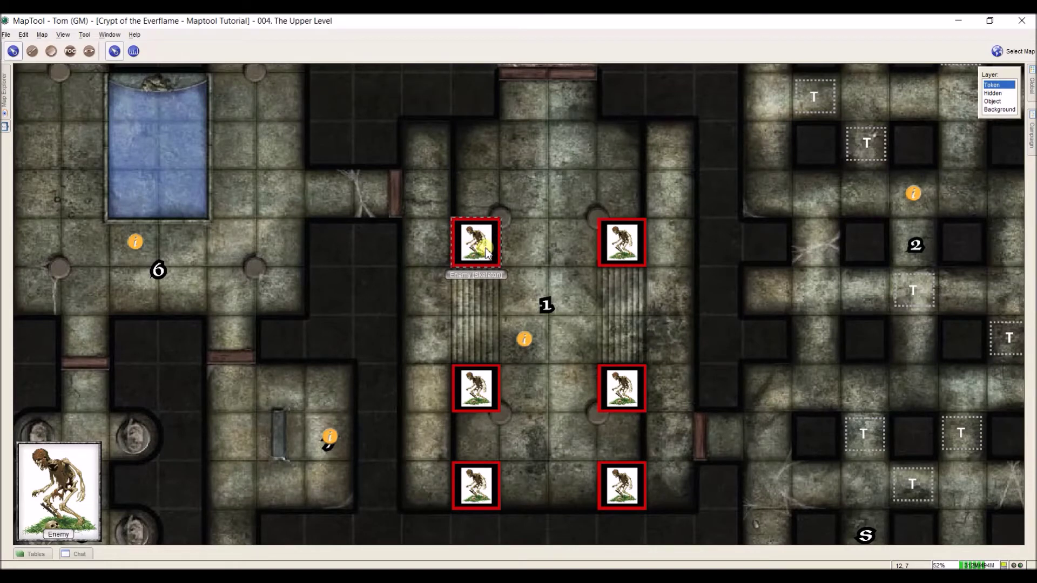
{"action": "scroll", "coordinate": [485, 249], "scroll_direction": "down", "scroll_amount": 1}
{"action": "scroll", "coordinate": [485, 250], "scroll_direction": "up", "scroll_amount": 1}
{"action": "scroll", "coordinate": [485, 249], "scroll_direction": "down", "scroll_amount": 1}
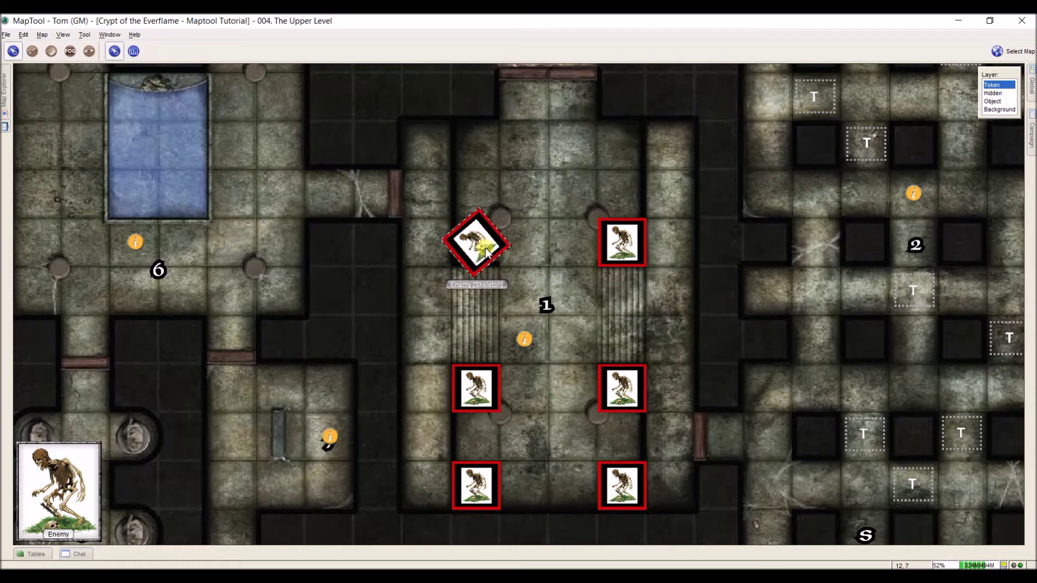
{"action": "scroll", "coordinate": [485, 250], "scroll_direction": "up", "scroll_amount": 2}
{"action": "scroll", "coordinate": [485, 249], "scroll_direction": "down", "scroll_amount": 2}
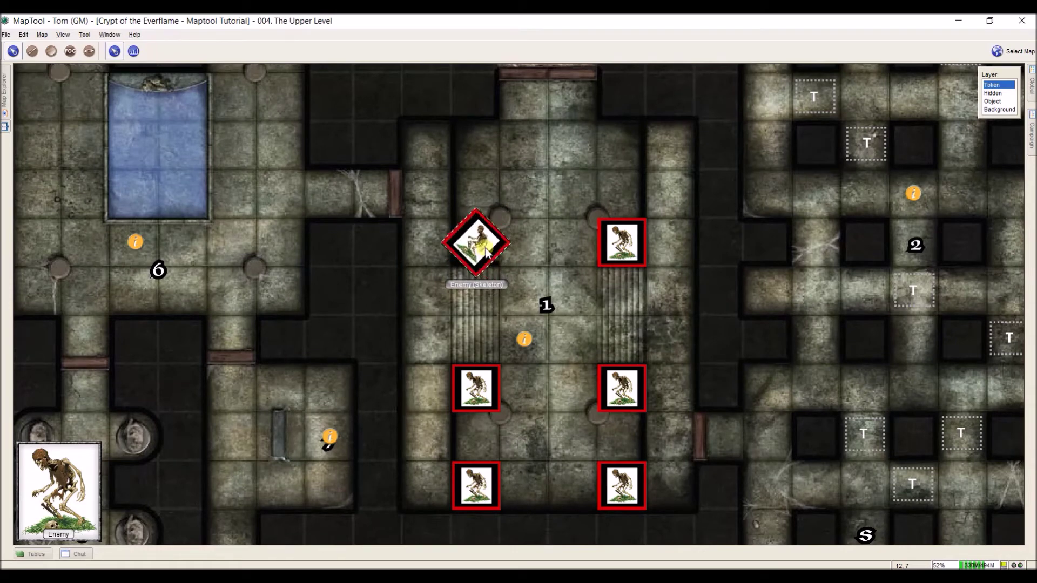
{"action": "scroll", "coordinate": [485, 250], "scroll_direction": "up", "scroll_amount": 3}
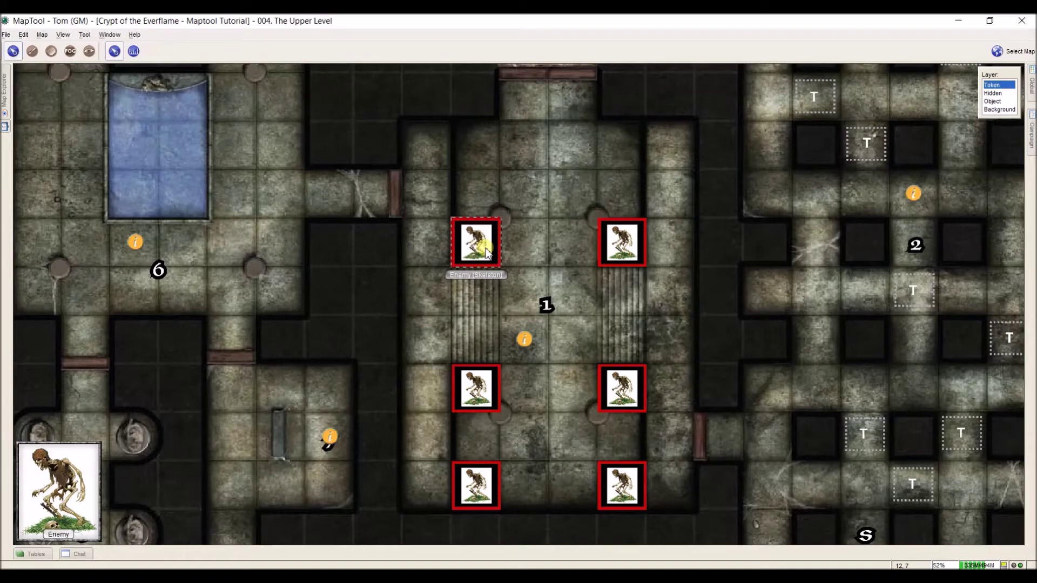
Step: Set the northwest skeleton token's shape to Square in its configuration and apply the change
{"action": "double_click", "coordinate": [485, 250]}
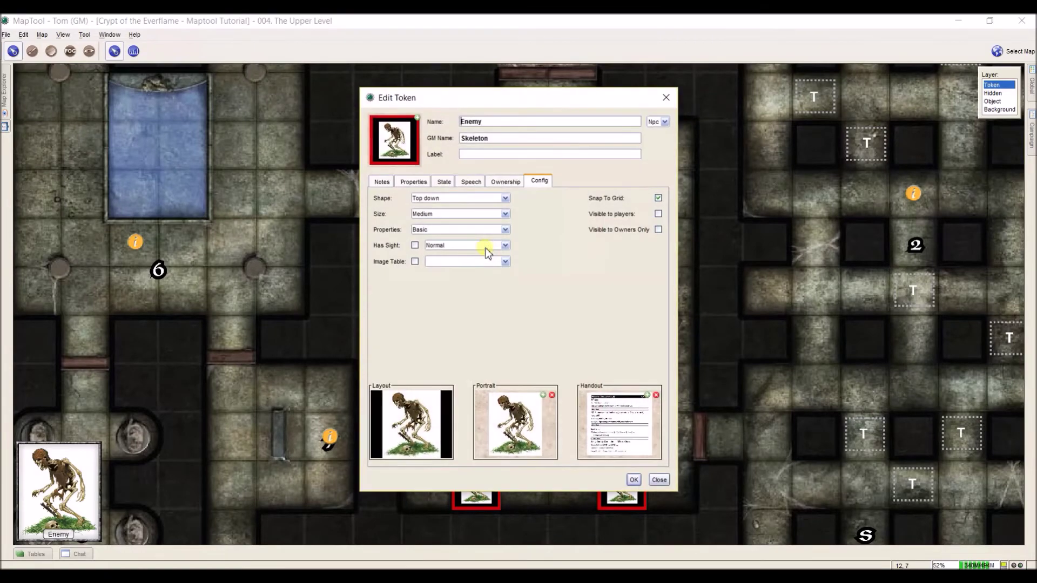
{"action": "left_click", "coordinate": [482, 198]}
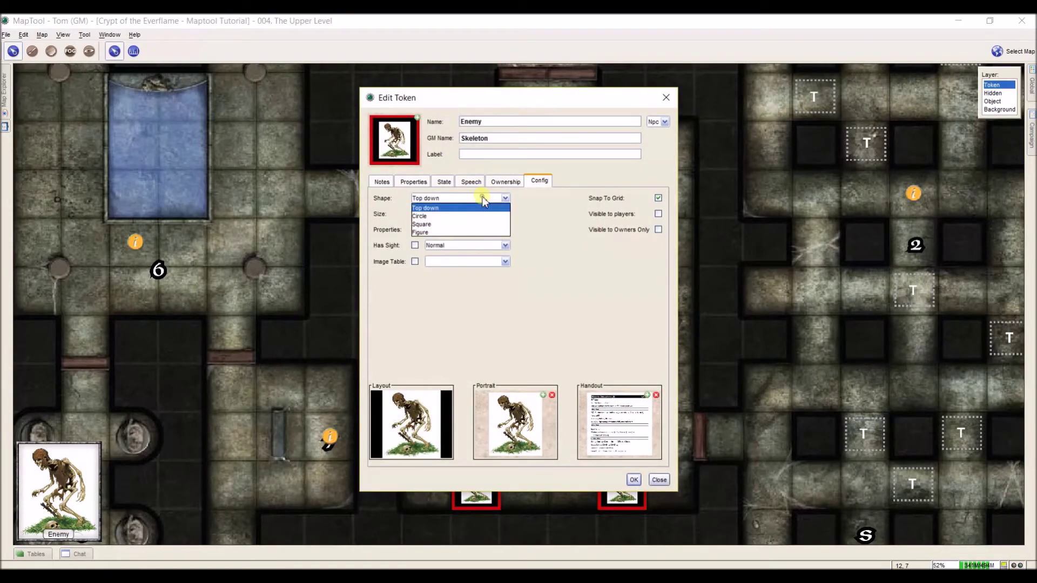
{"action": "left_click", "coordinate": [479, 224]}
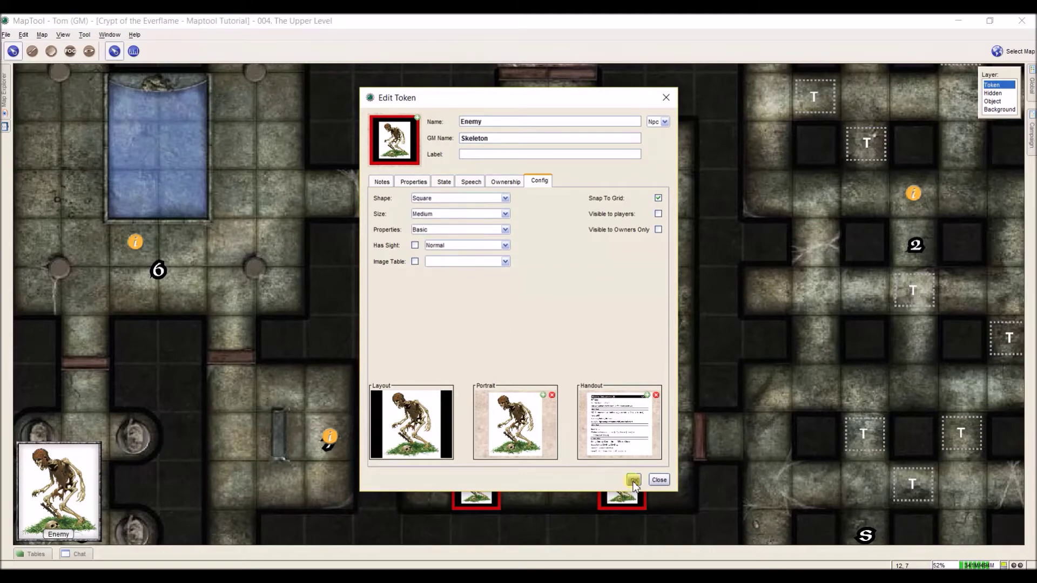
{"action": "left_click", "coordinate": [634, 479]}
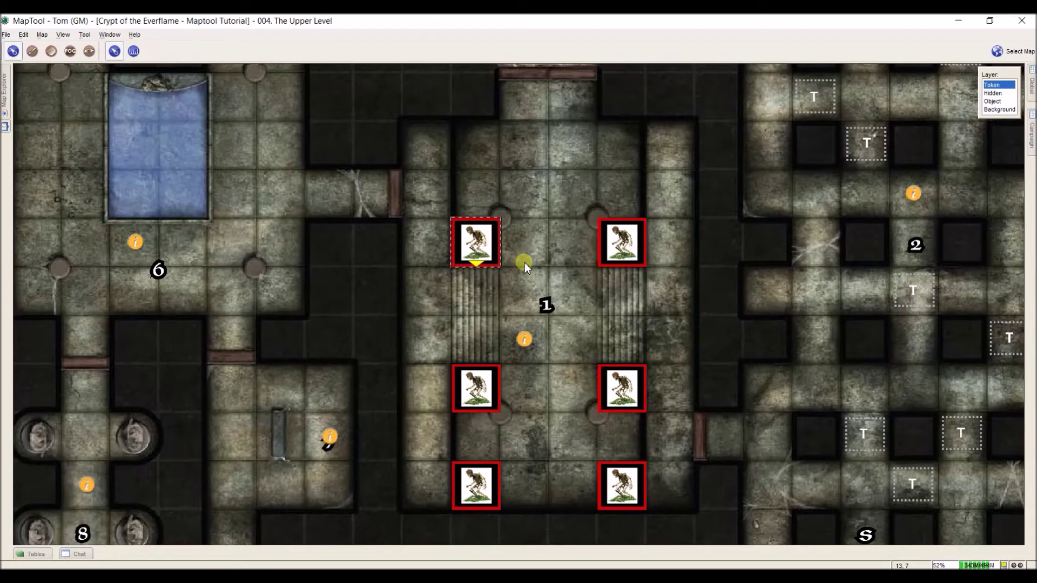
Step: Rotate the square token's facing repeatedly around its edges until it faces south again
{"action": "key", "text": "shift+Left"}
{"action": "key", "text": "shift+Left"}
{"action": "key", "text": "shift+Left"}
{"action": "key", "text": "shift+Left"}
{"action": "key", "text": "shift+Left"}
{"action": "key", "text": "shift+Left"}
{"action": "key", "text": "shift+Left"}
{"action": "key", "text": "shift+Left"}
{"action": "key", "text": "shift+Left"}
{"action": "key", "text": "shift+Left"}
{"action": "key", "text": "shift+Left"}
{"action": "key", "text": "shift+Left"}
{"action": "key", "text": "shift+Left"}
{"action": "key", "text": "shift+Left"}
{"action": "key", "text": "shift+Left"}
Step: Set the northwest skeleton token's shape to Figure in its configuration and apply the change
{"action": "mouse_move", "coordinate": [480, 246]}
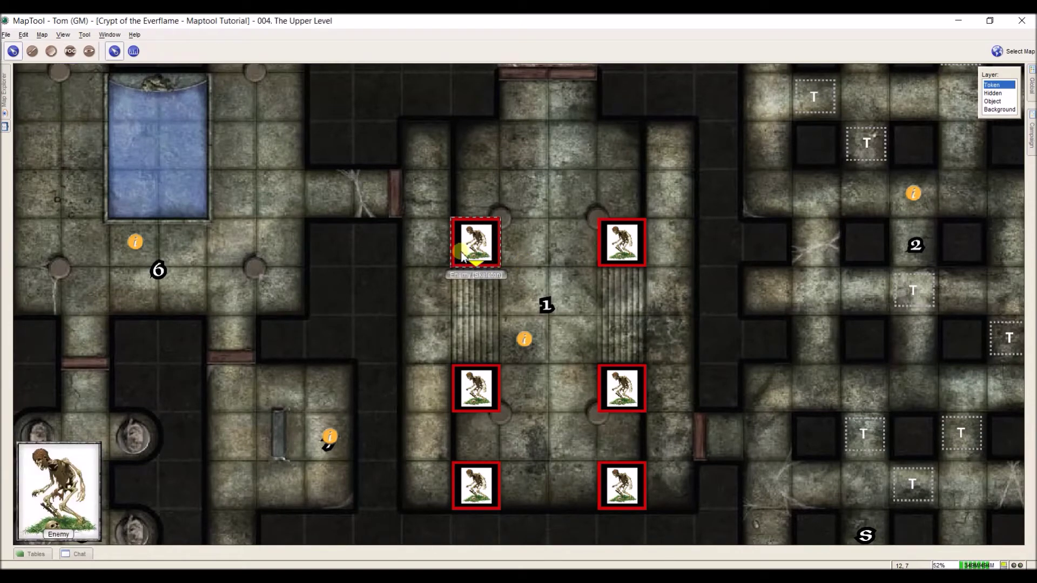
{"action": "right_click", "coordinate": [486, 245]}
{"action": "left_click", "coordinate": [505, 491]}
{"action": "left_click", "coordinate": [463, 216]}
{"action": "left_click", "coordinate": [463, 200]}
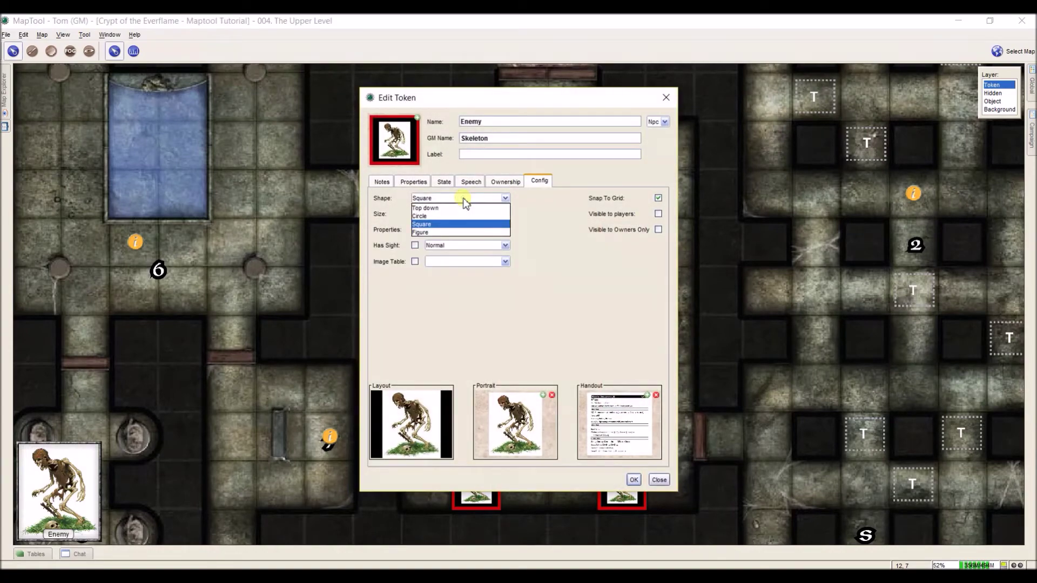
{"action": "left_click", "coordinate": [444, 233]}
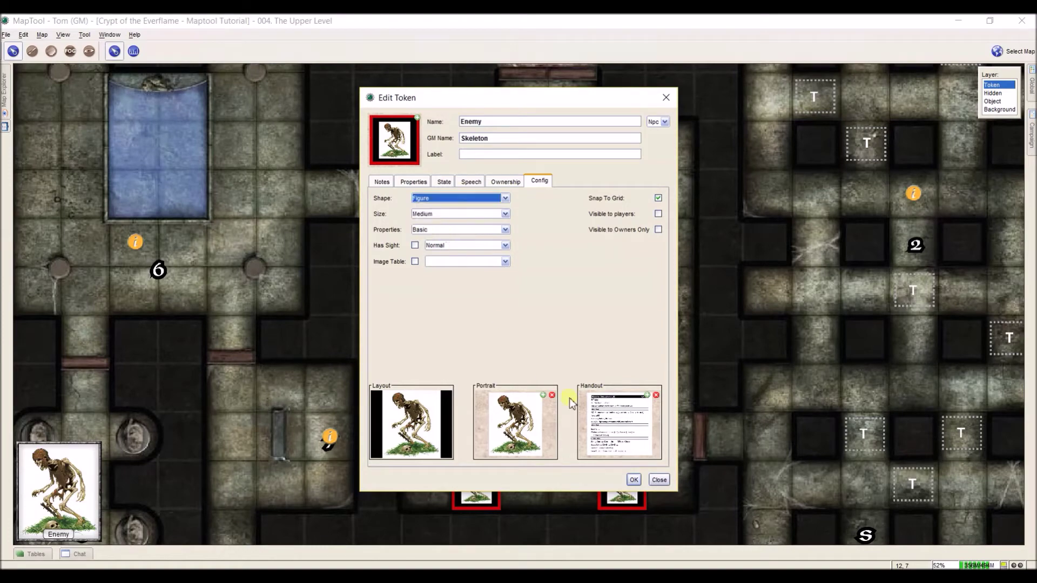
{"action": "left_click", "coordinate": [634, 479]}
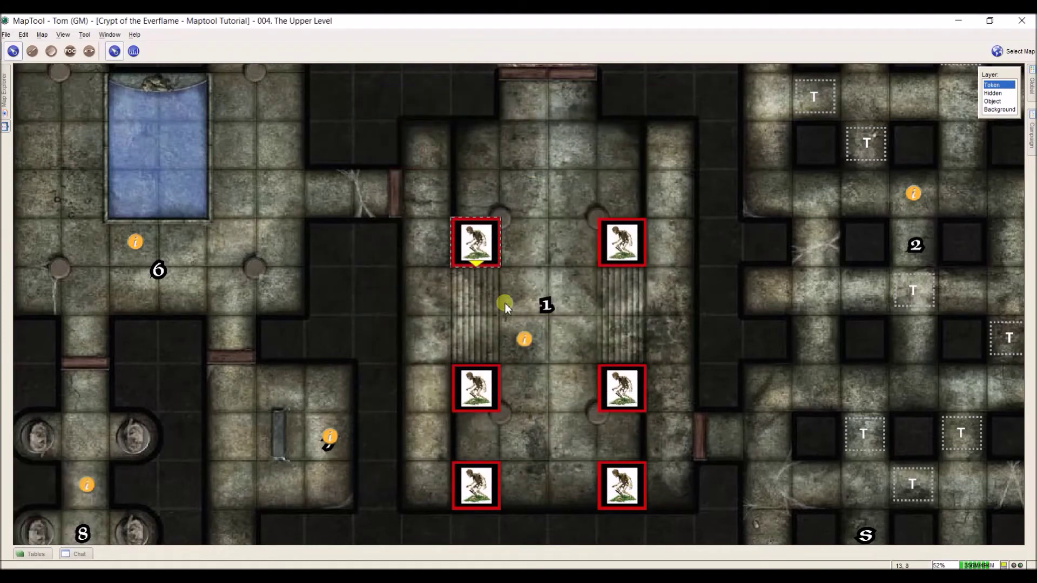
Step: Clear the facing of the northwest skeleton token
{"action": "left_click", "coordinate": [493, 258]}
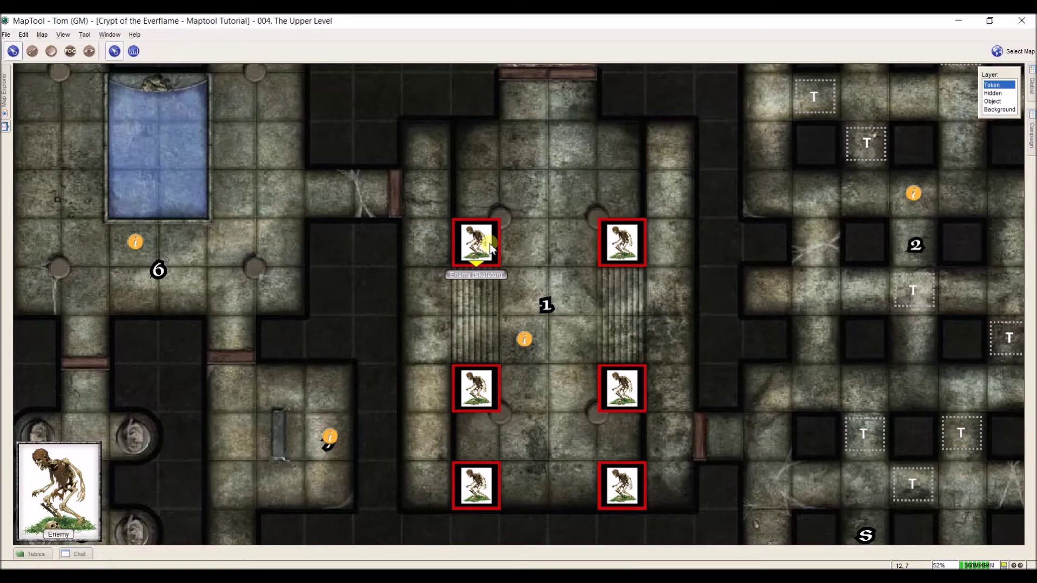
{"action": "right_click", "coordinate": [490, 248]}
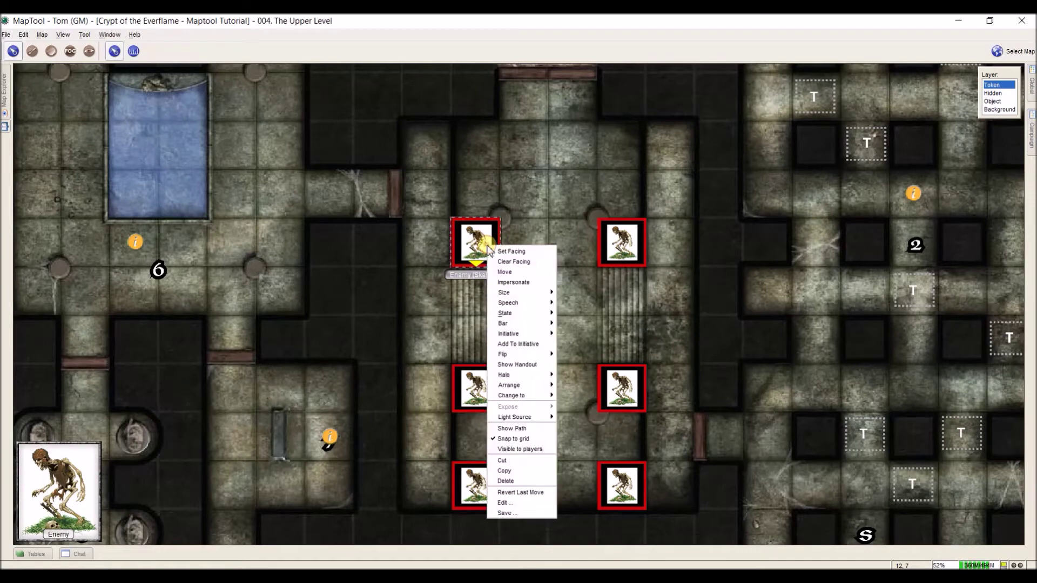
{"action": "left_click", "coordinate": [511, 262]}
Step: Set the northwest skeleton token's shape to Square and its size to Colossal, and apply both changes
{"action": "double_click", "coordinate": [472, 249]}
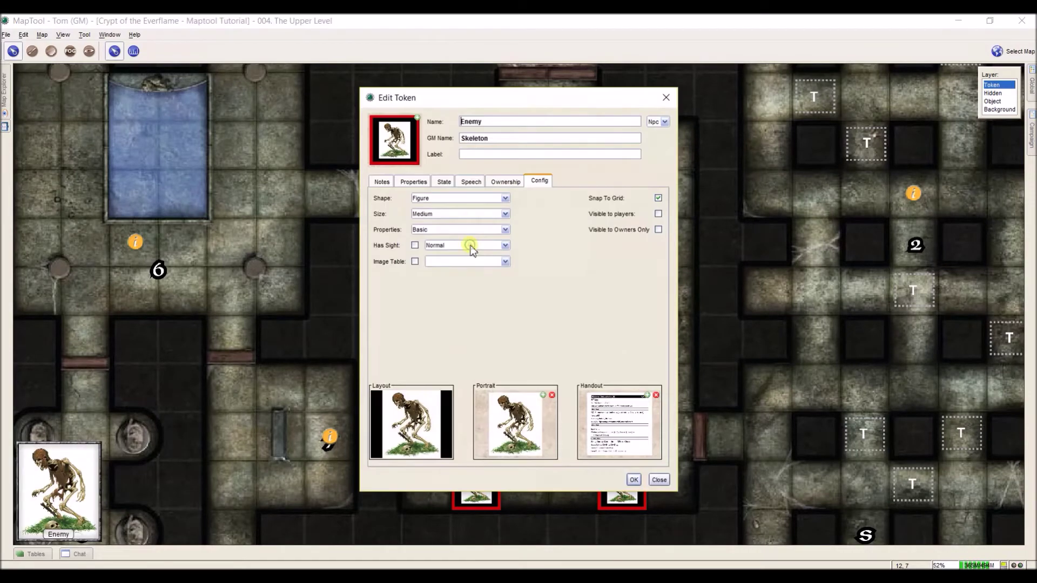
{"action": "left_click", "coordinate": [477, 199]}
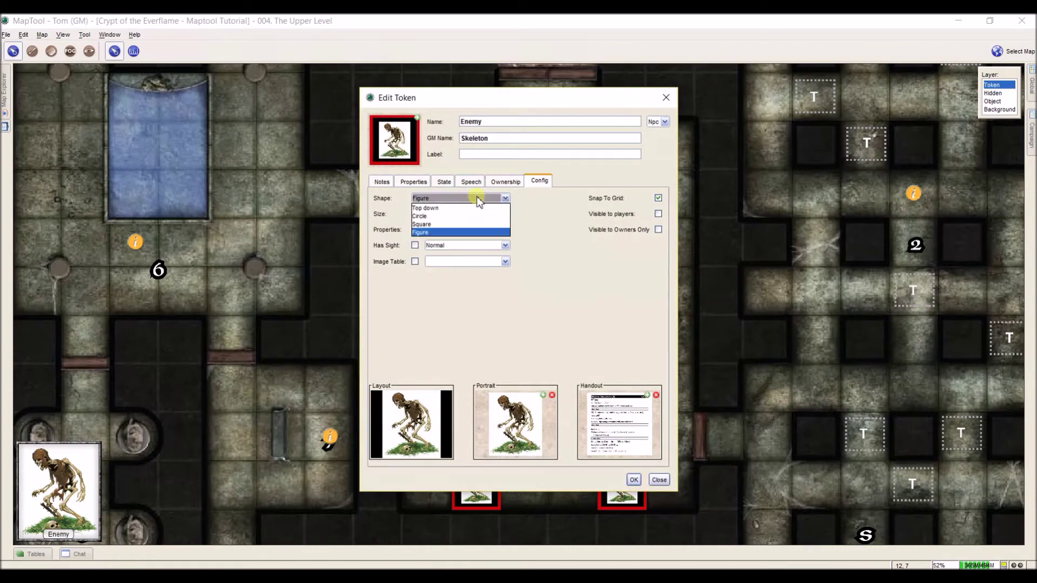
{"action": "left_click", "coordinate": [445, 224]}
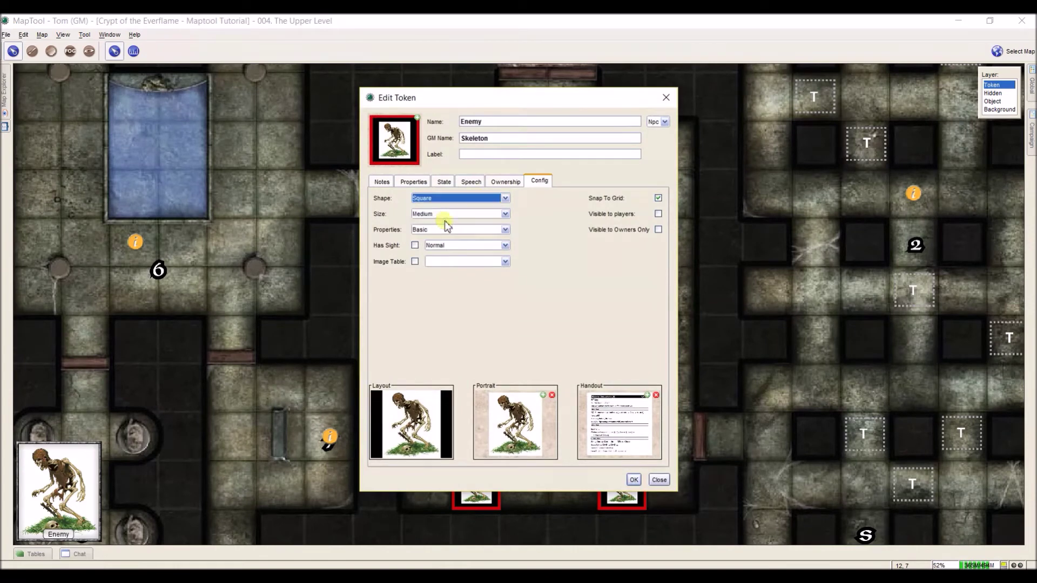
{"action": "left_click", "coordinate": [504, 214]}
{"action": "left_click", "coordinate": [504, 214]}
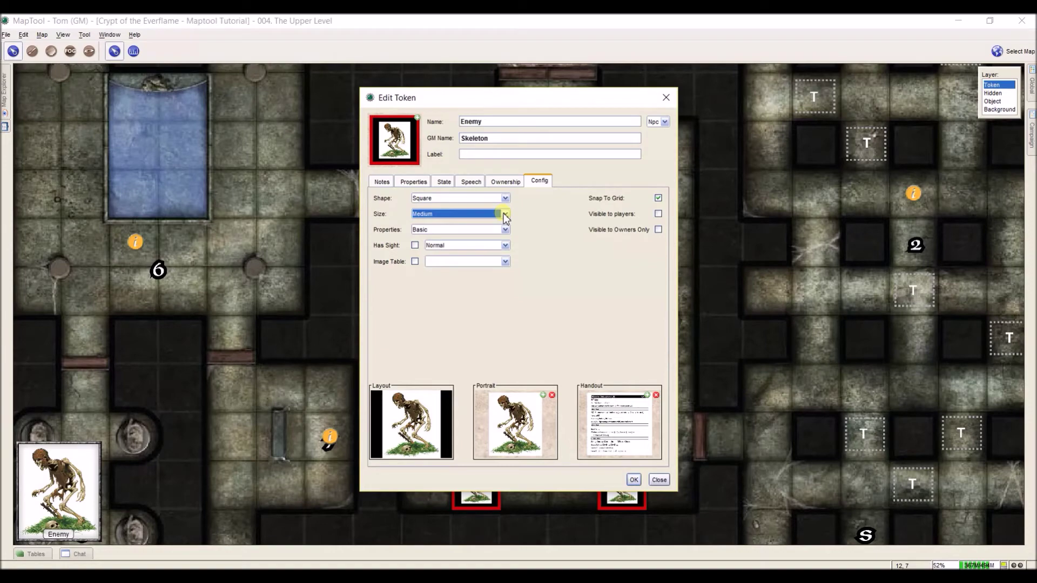
{"action": "left_click", "coordinate": [503, 214]}
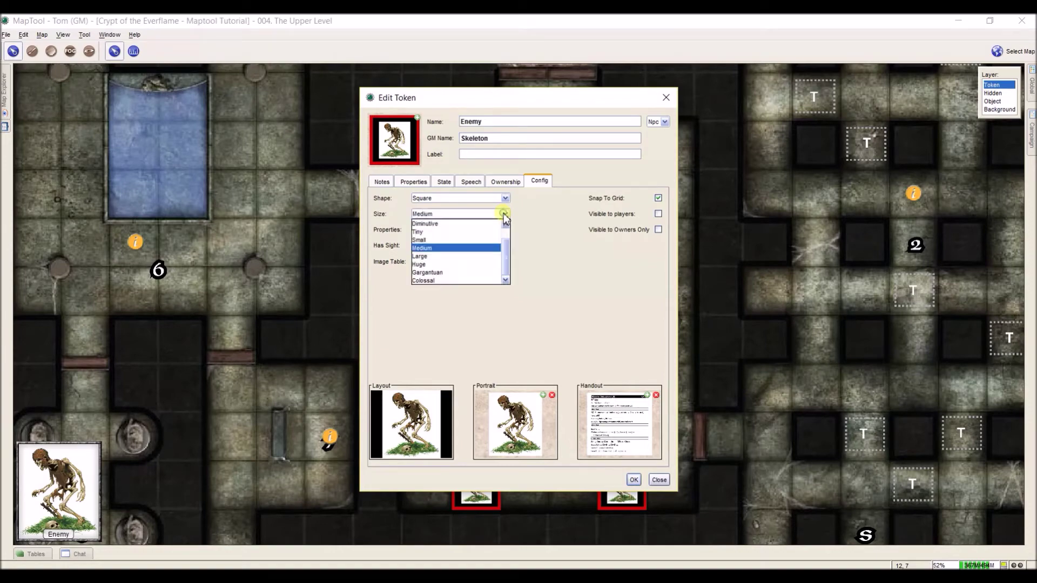
{"action": "left_click", "coordinate": [470, 279]}
{"action": "left_click", "coordinate": [634, 479]}
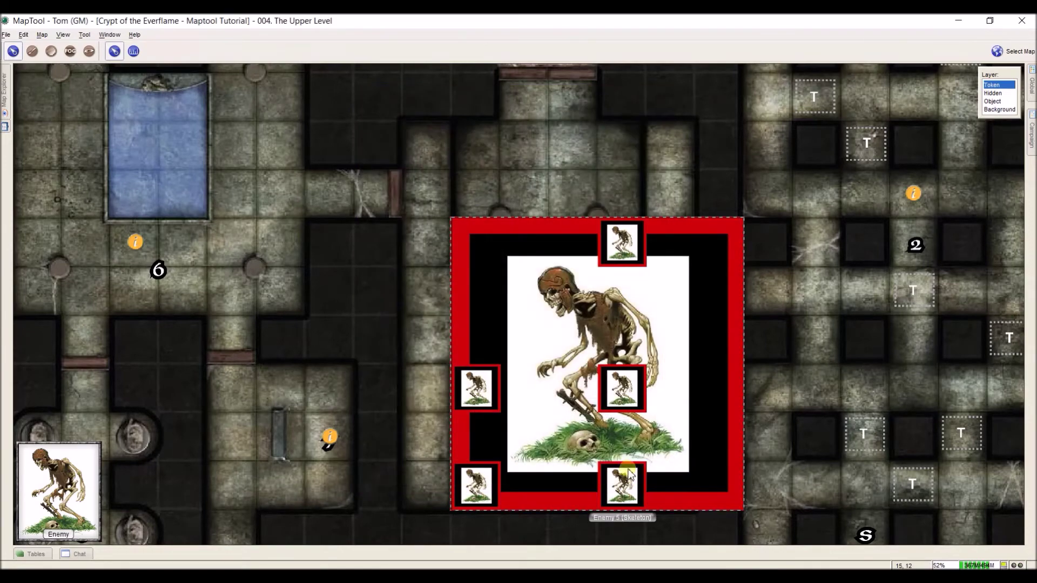
Step: Resize the oversized skeleton token to Medium directly from the map
{"action": "right_click", "coordinate": [527, 269]}
{"action": "mouse_move", "coordinate": [545, 316]}
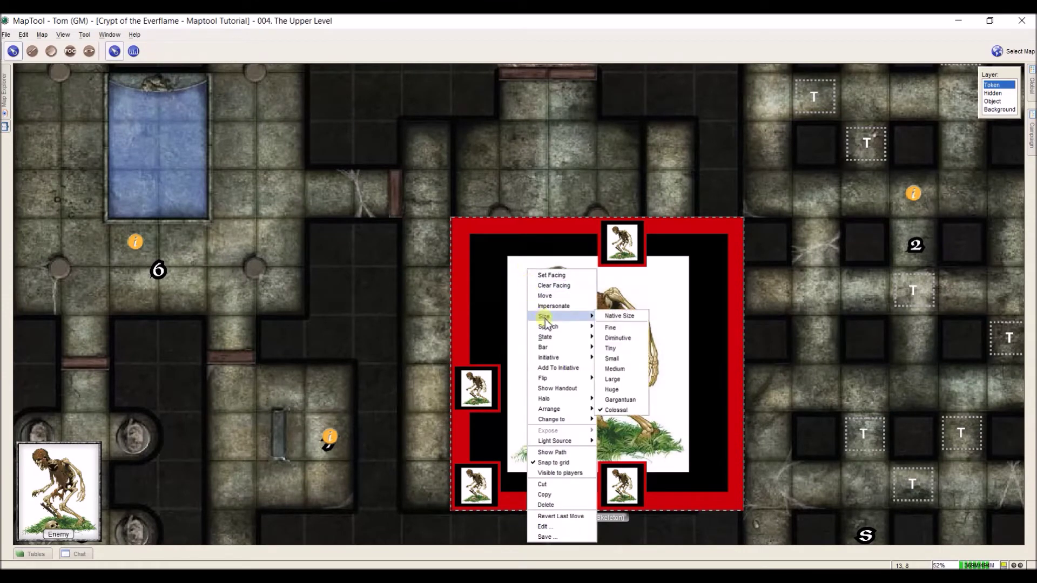
{"action": "left_click", "coordinate": [616, 369]}
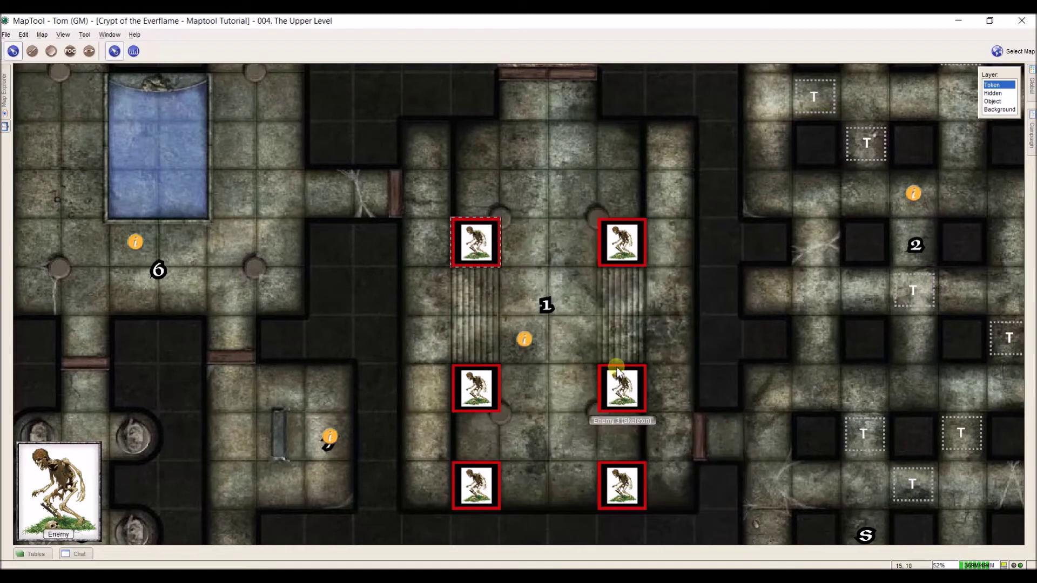
Step: Shrink the northwest skeleton token to Fine size from the map and restore it to Medium
{"action": "right_click", "coordinate": [493, 242]}
{"action": "right_click", "coordinate": [472, 241]}
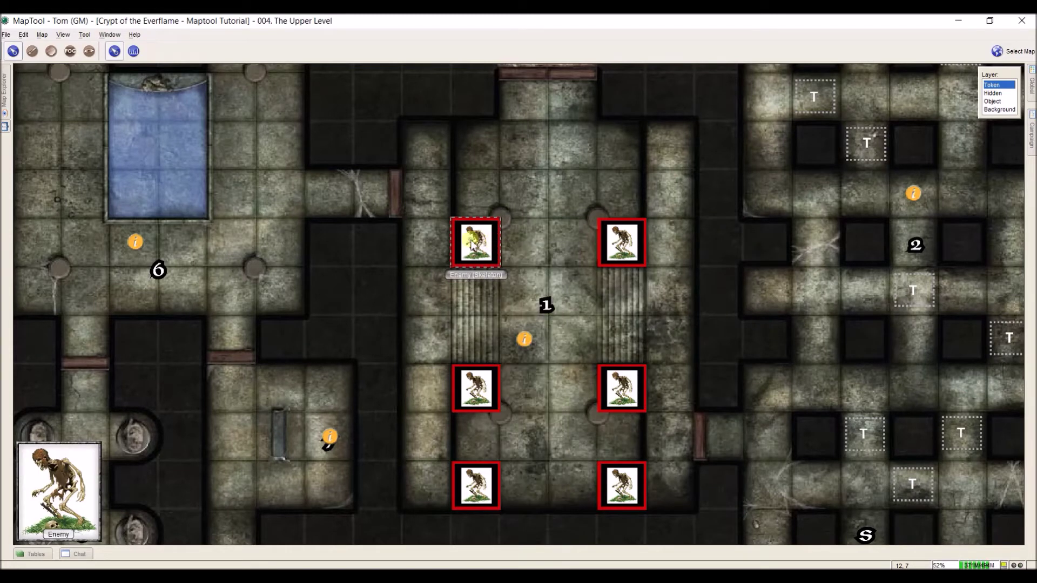
{"action": "mouse_move", "coordinate": [503, 299]}
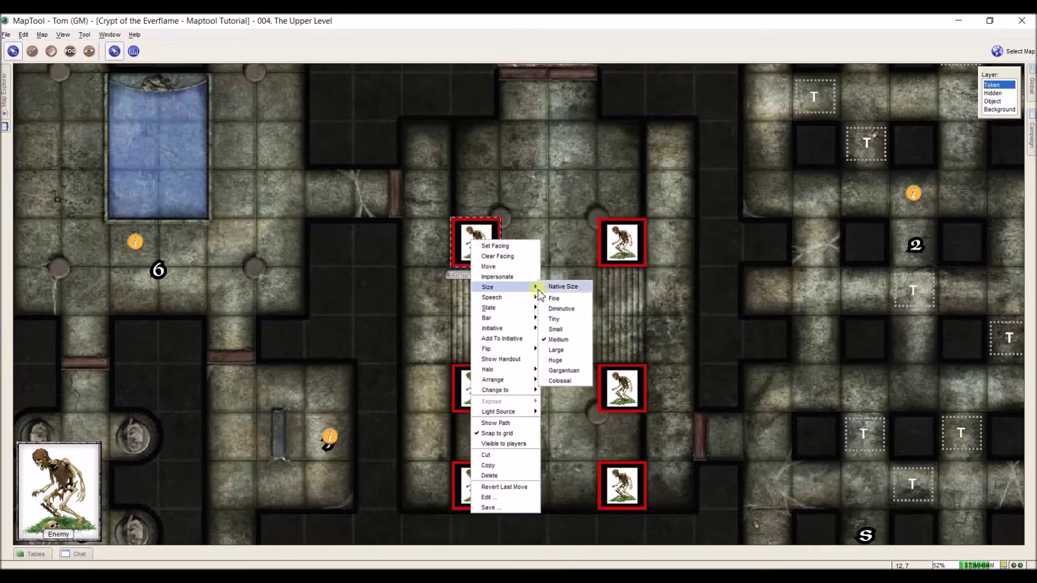
{"action": "left_click", "coordinate": [558, 304]}
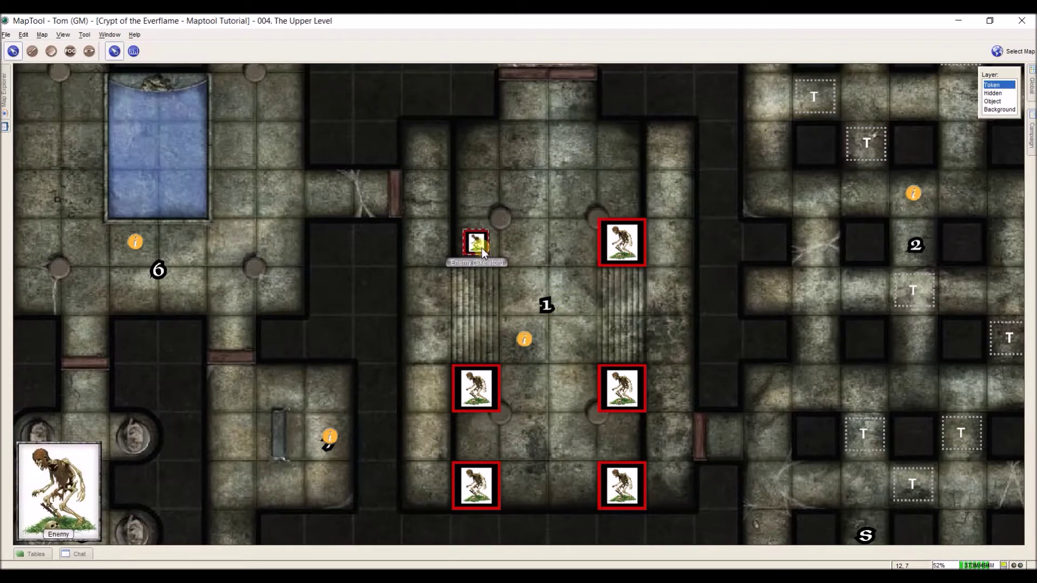
{"action": "right_click", "coordinate": [478, 246]}
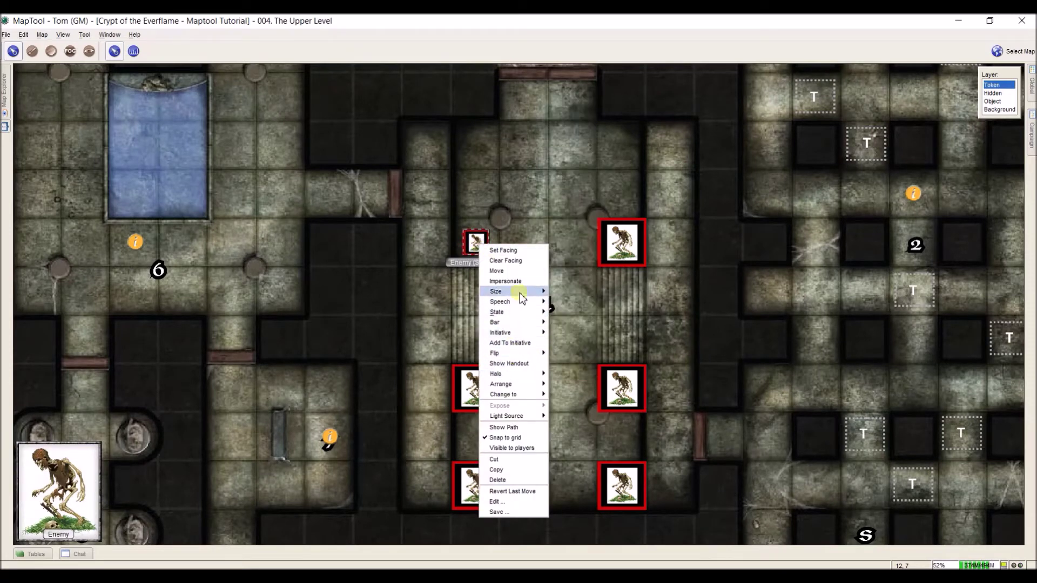
{"action": "mouse_move", "coordinate": [526, 301]}
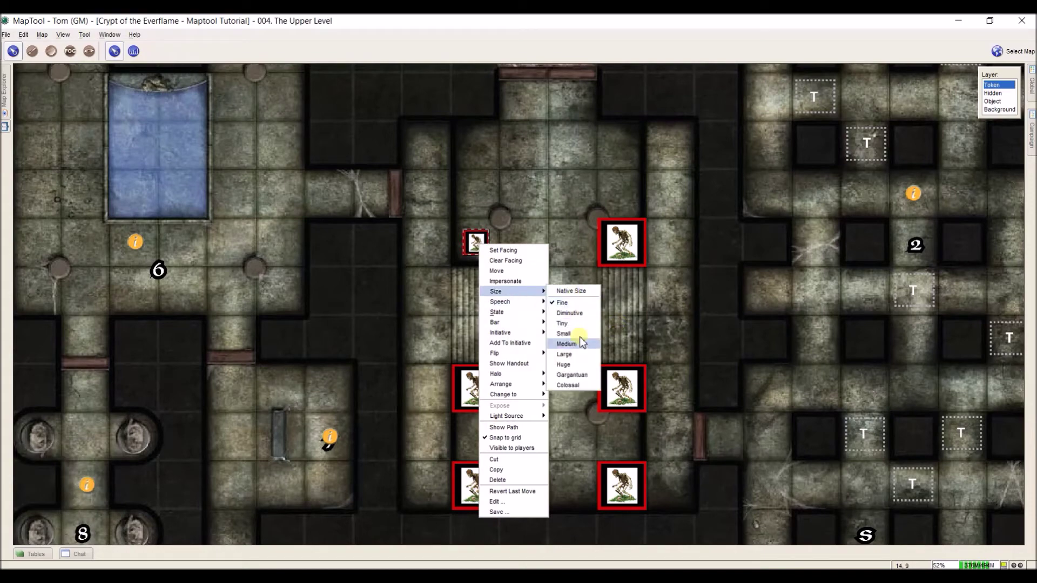
{"action": "left_click", "coordinate": [579, 343]}
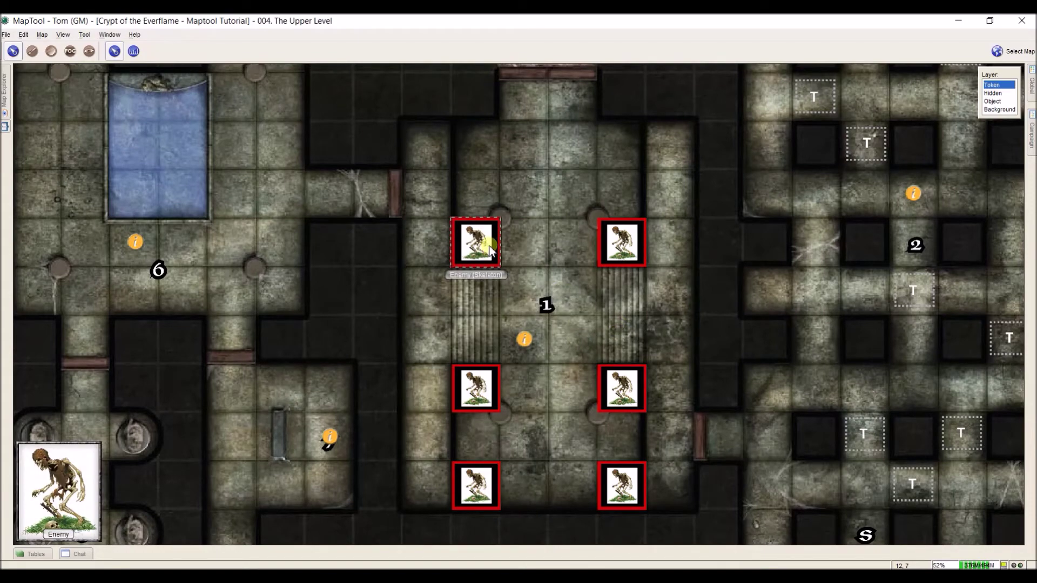
Step: Review the property type and image table options of the northwest skeleton token, and look at the campaign's tables list
{"action": "double_click", "coordinate": [492, 249]}
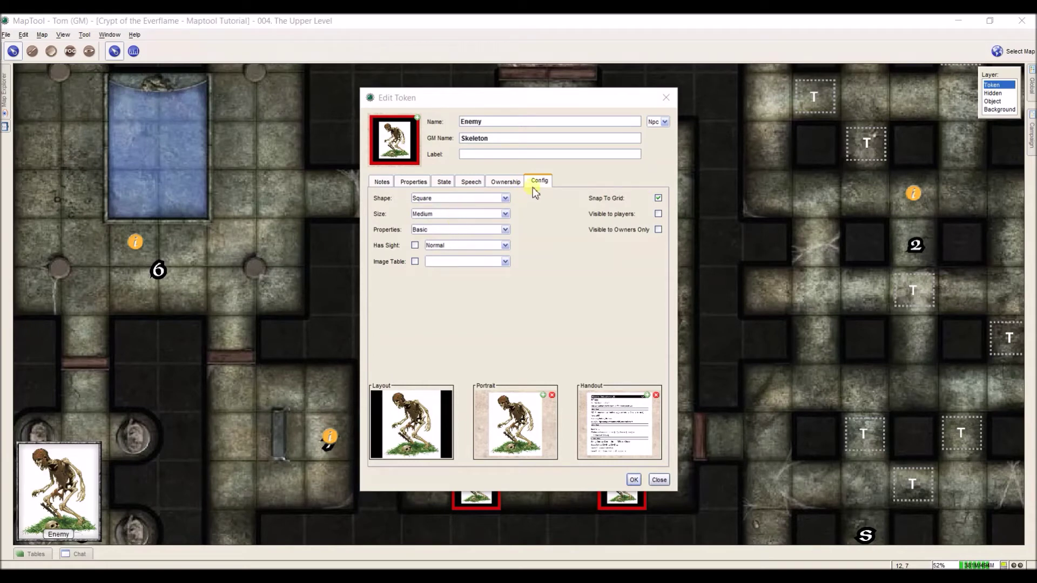
{"action": "left_click", "coordinate": [505, 231]}
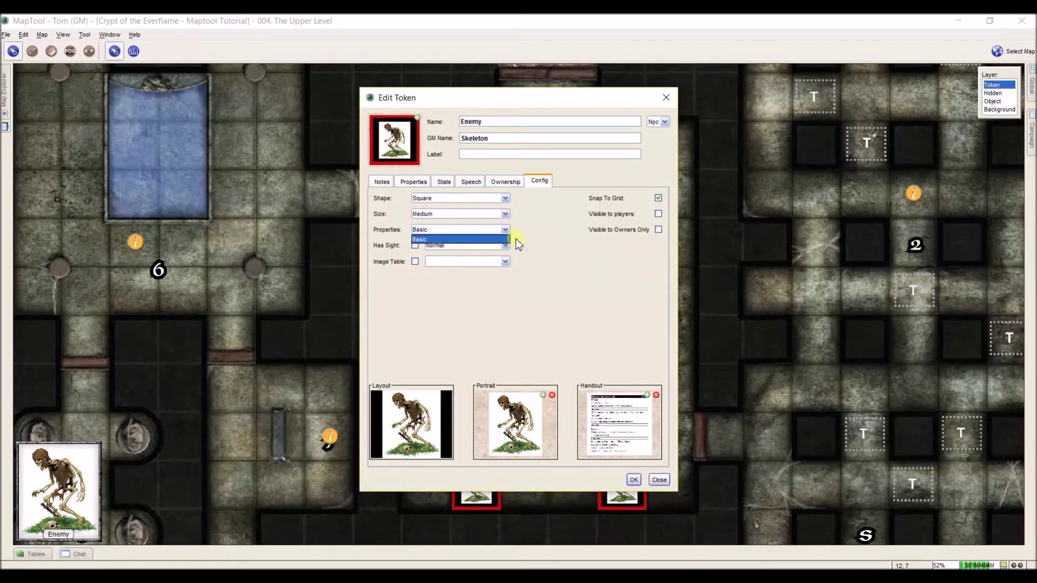
{"action": "left_click", "coordinate": [552, 236]}
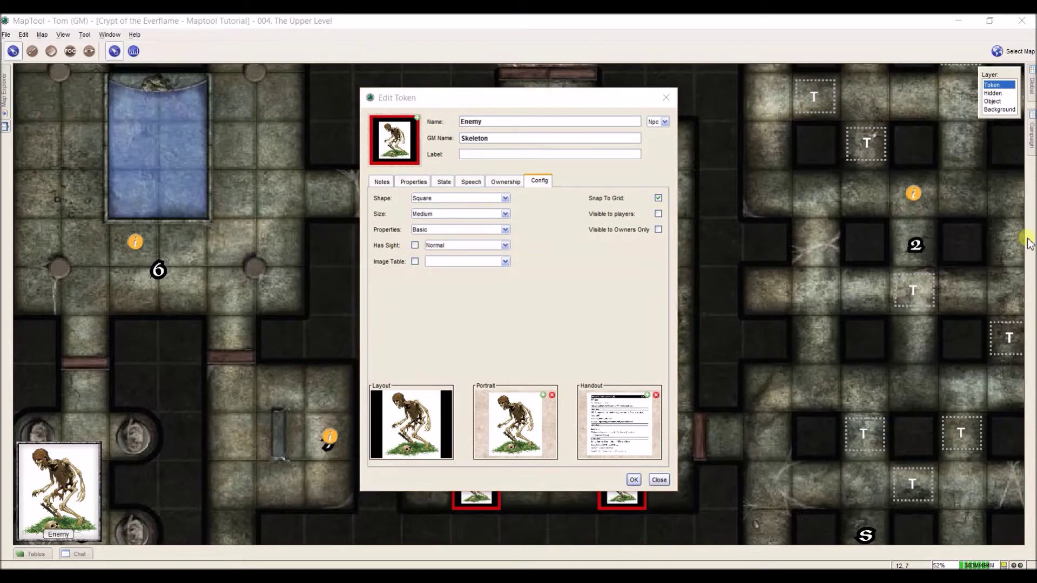
{"action": "left_click", "coordinate": [433, 261]}
{"action": "left_click", "coordinate": [432, 261]}
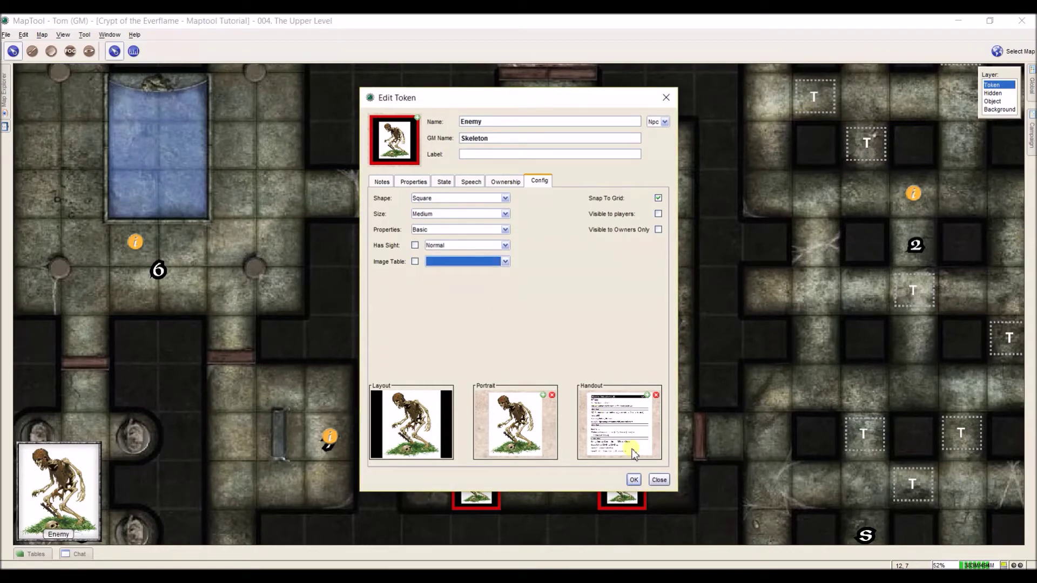
{"action": "left_click", "coordinate": [633, 480]}
{"action": "left_click", "coordinate": [48, 554]}
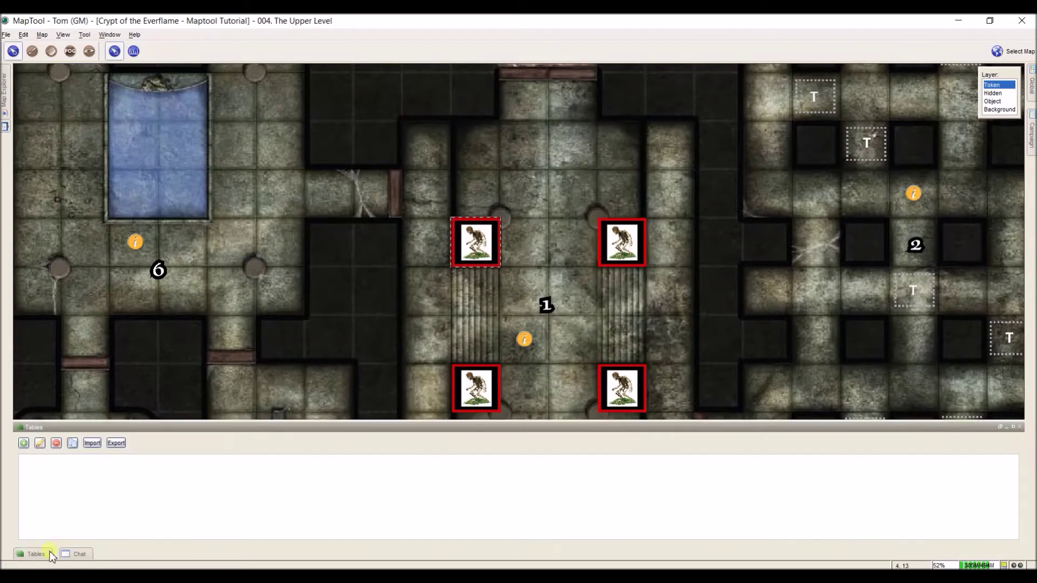
{"action": "left_click", "coordinate": [1019, 427]}
Step: Turn off Snap To Grid for the northwest skeleton token and move it slightly east, off the grid squares
{"action": "double_click", "coordinate": [469, 251]}
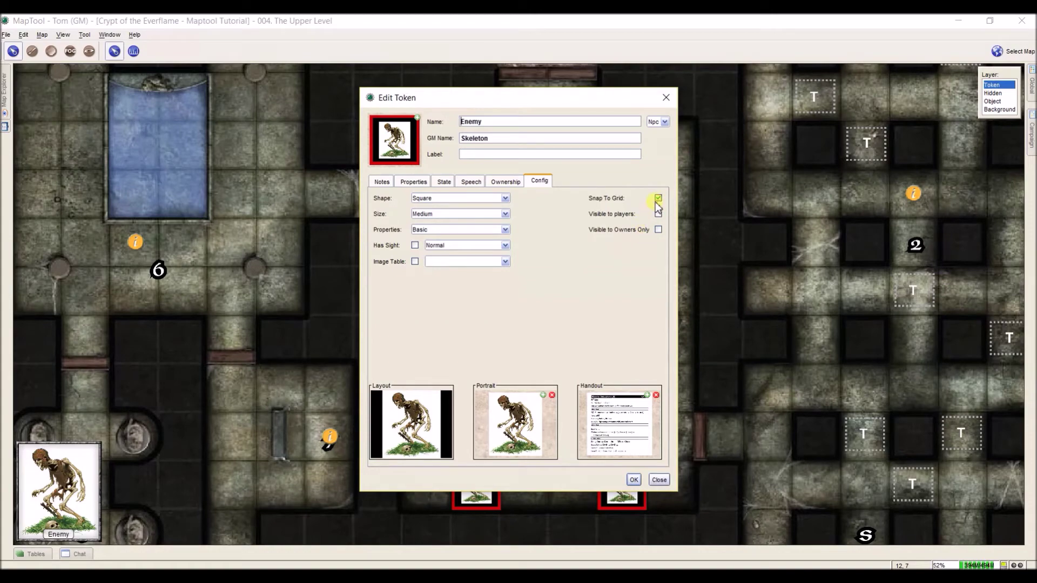
{"action": "left_click", "coordinate": [633, 480]}
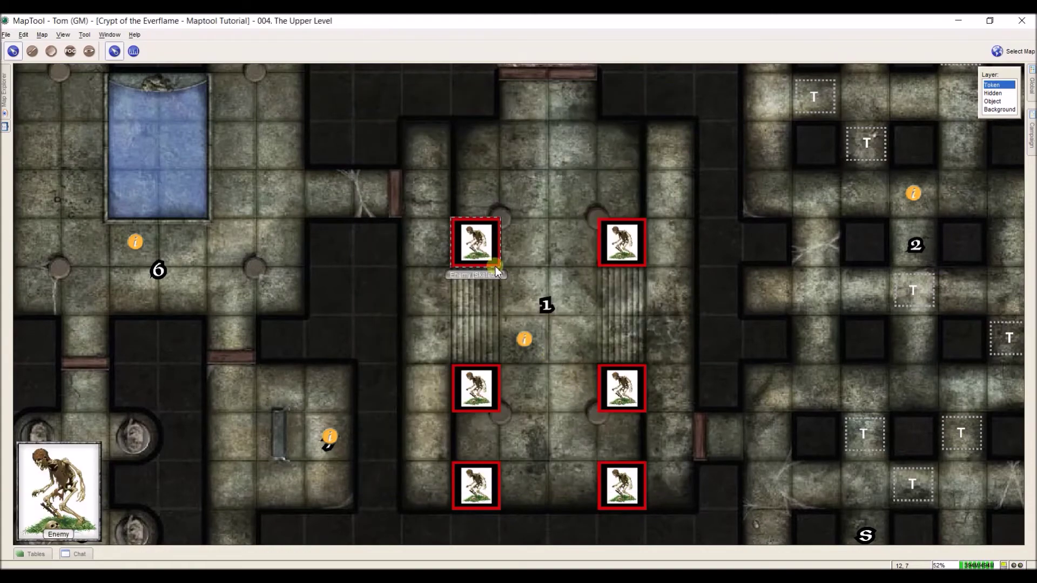
{"action": "mouse_move", "coordinate": [496, 270]}
{"action": "left_mouse_down"}
{"action": "mouse_move", "coordinate": [549, 268]}
{"action": "mouse_move", "coordinate": [593, 312]}
{"action": "mouse_move", "coordinate": [449, 310]}
{"action": "mouse_move", "coordinate": [498, 273]}
{"action": "mouse_move", "coordinate": [488, 261]}
{"action": "left_mouse_up"}
{"action": "double_click", "coordinate": [489, 260]}
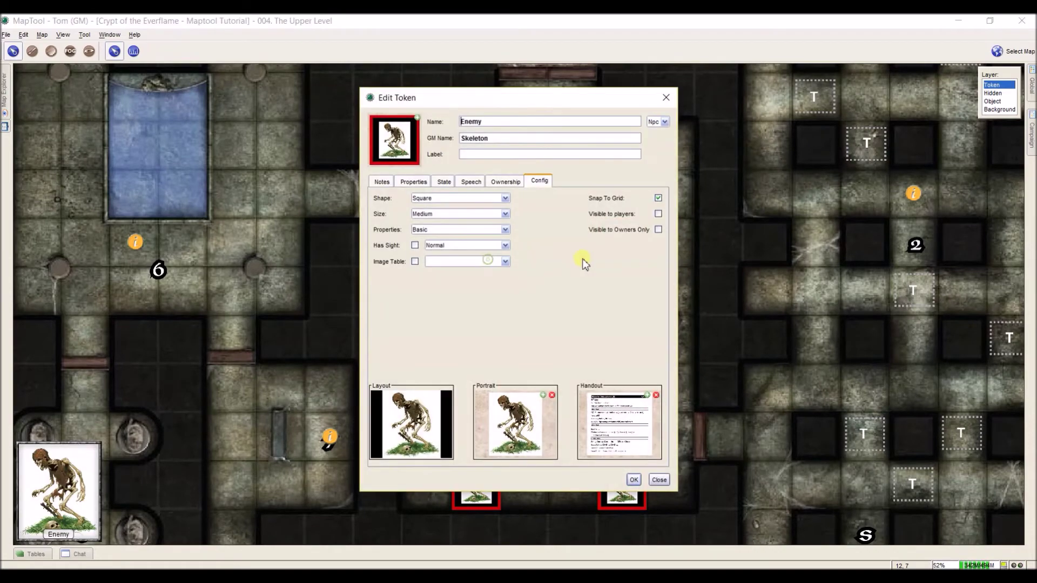
{"action": "left_click", "coordinate": [657, 199]}
{"action": "left_click", "coordinate": [633, 480]}
{"action": "left_click_drag", "start_coordinate": [476, 243], "coordinate": [520, 237]}
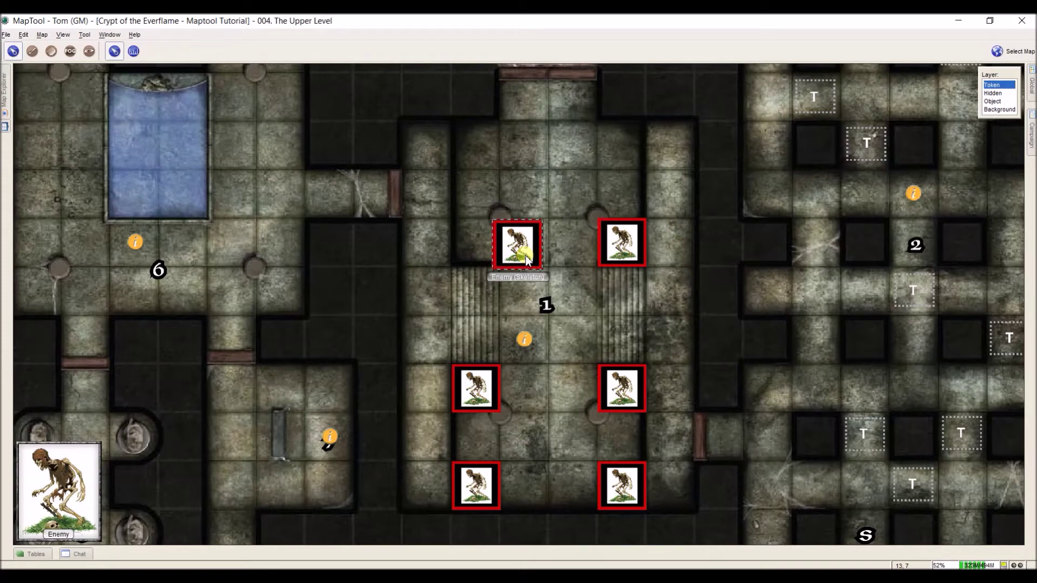
Step: Move the unsnapped skeleton token freely through waypoints to the east side of the hall, beside the eastern stairs
{"action": "left_click_drag", "start_coordinate": [526, 261], "coordinate": [682, 323]}
{"action": "key", "text": "space"}
{"action": "key", "text": "space"}
{"action": "key", "text": "space"}
{"action": "key", "text": "space"}
{"action": "key", "text": "space"}
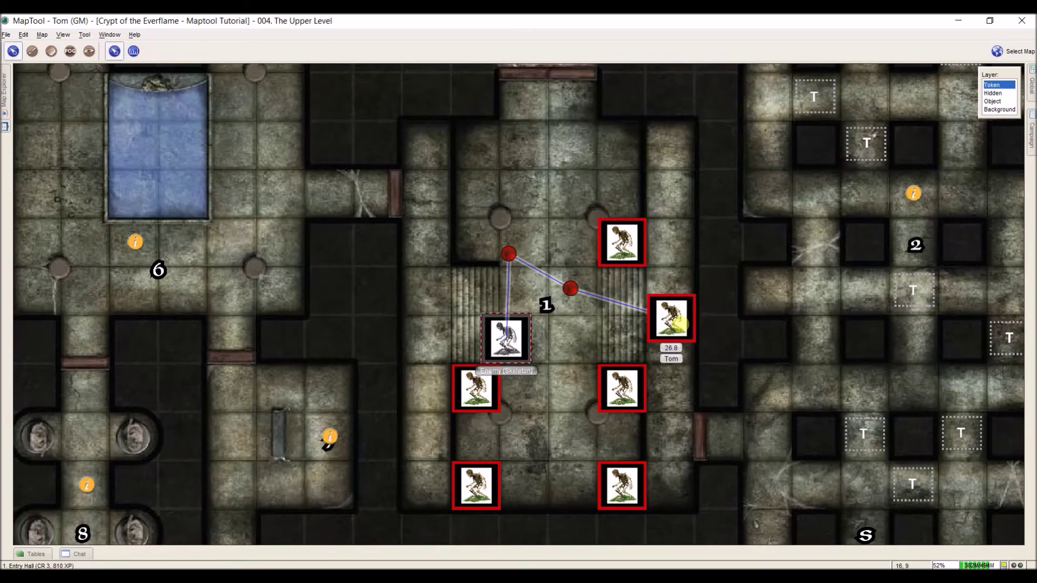
Step: Move the skeleton token west, north and east through two waypoints to the northeast part of the hall
{"action": "left_click_drag", "start_coordinate": [682, 324], "coordinate": [522, 318]}
{"action": "key", "text": "space"}
{"action": "left_click_drag", "start_coordinate": [523, 318], "coordinate": [519, 162]}
{"action": "key", "text": "space"}
{"action": "left_click_drag", "start_coordinate": [519, 162], "coordinate": [653, 170]}
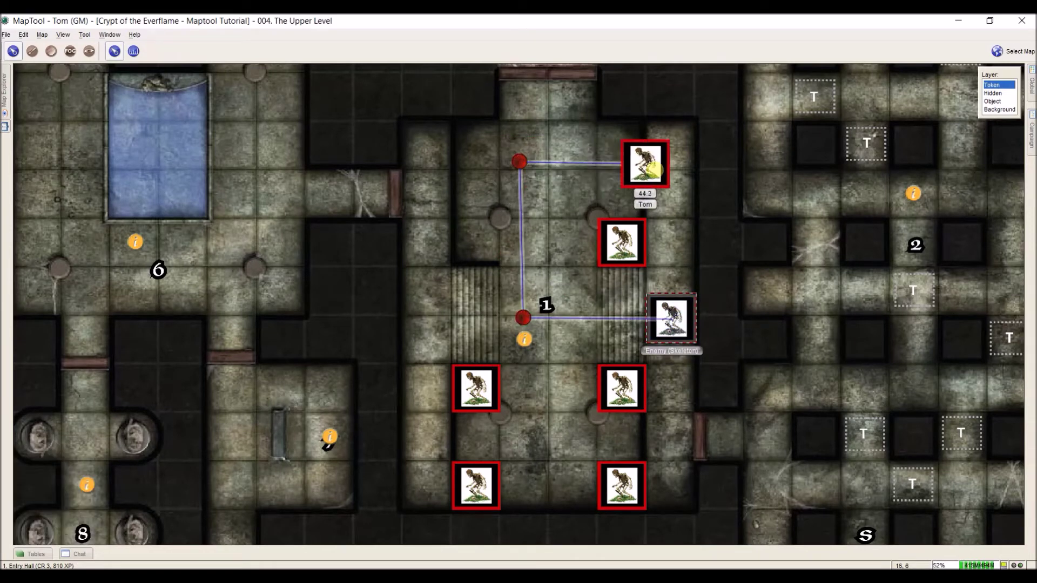
{"action": "left_click_drag", "start_coordinate": [653, 170], "coordinate": [657, 170]}
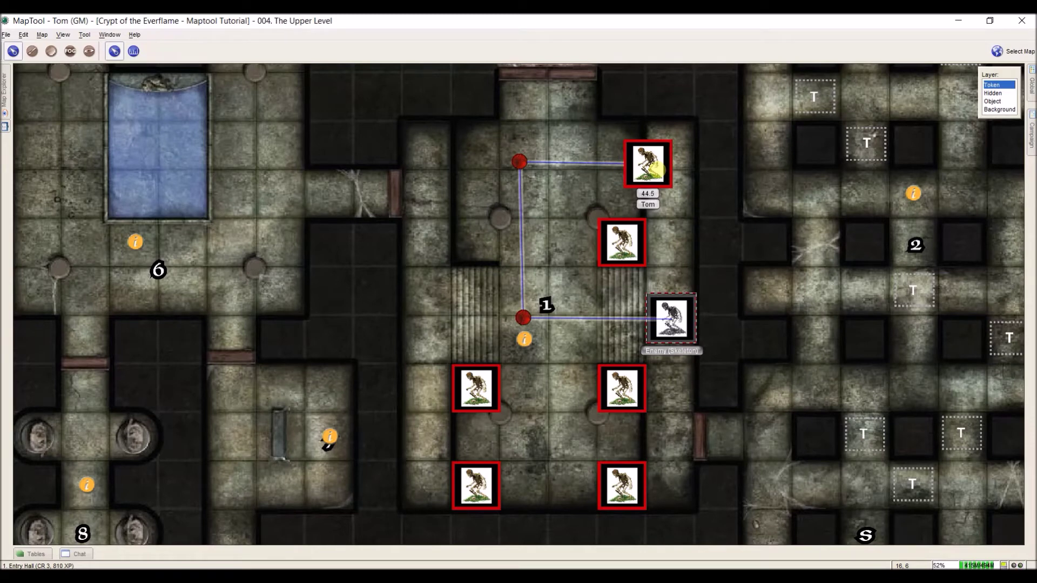
{"action": "left_click_drag", "start_coordinate": [657, 169], "coordinate": [659, 173]}
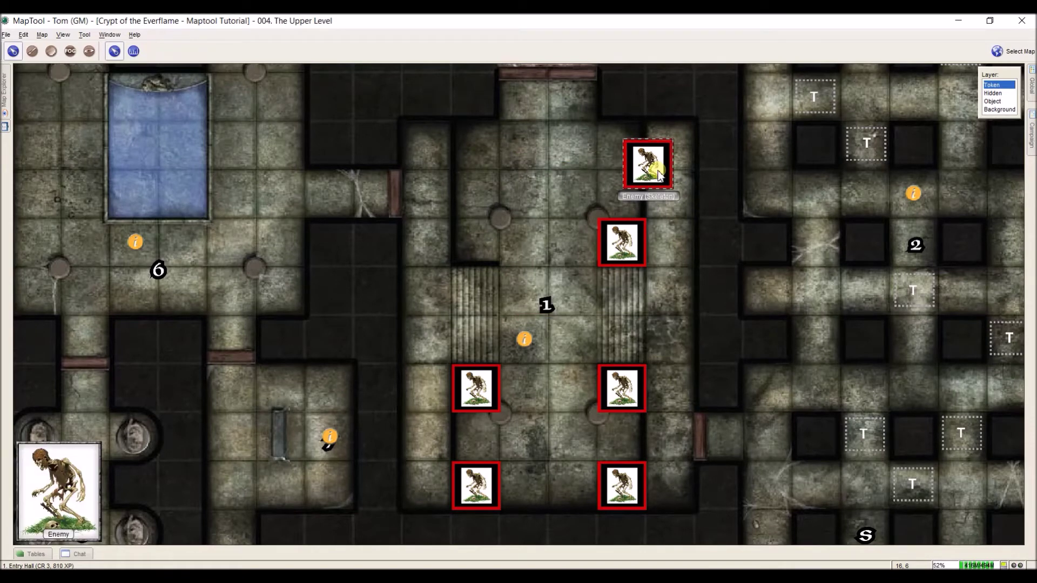
Step: Re-enable Snap to grid for the moved skeleton token and return it to its square above the western stairs
{"action": "right_click", "coordinate": [659, 172]}
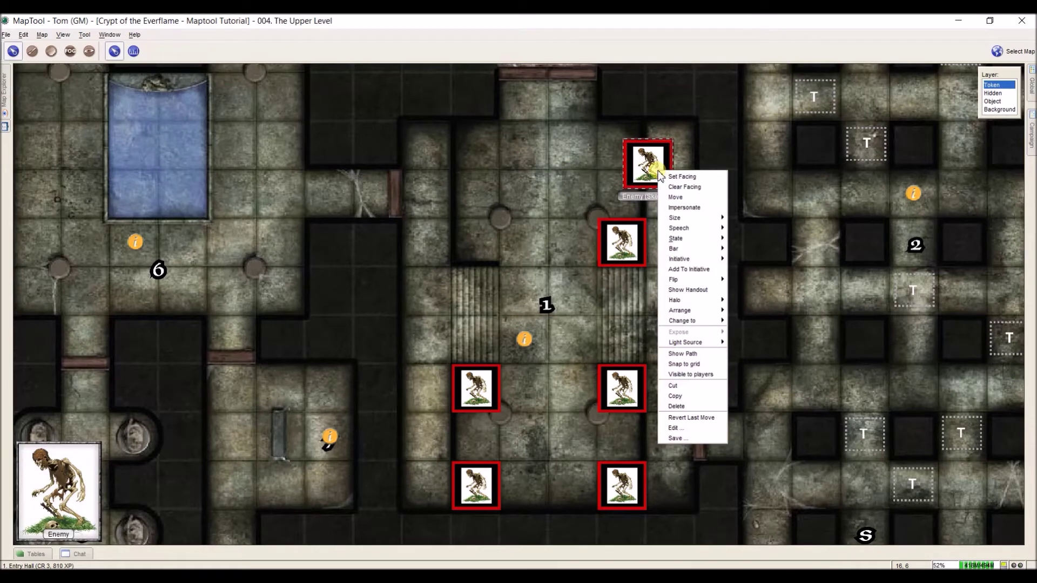
{"action": "left_click", "coordinate": [693, 367]}
{"action": "left_click_drag", "start_coordinate": [627, 162], "coordinate": [483, 270]}
{"action": "right_click", "coordinate": [474, 267]}
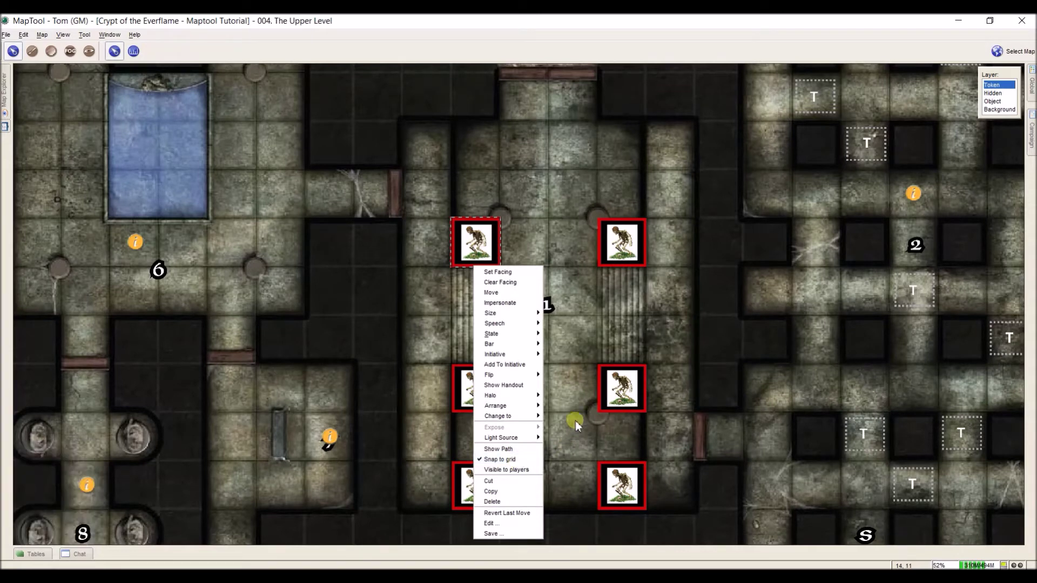
{"action": "left_click", "coordinate": [495, 254]}
Step: Try making the northwest skeleton token visible to players, review its ownership list, and hide it from players again
{"action": "double_click", "coordinate": [495, 255]}
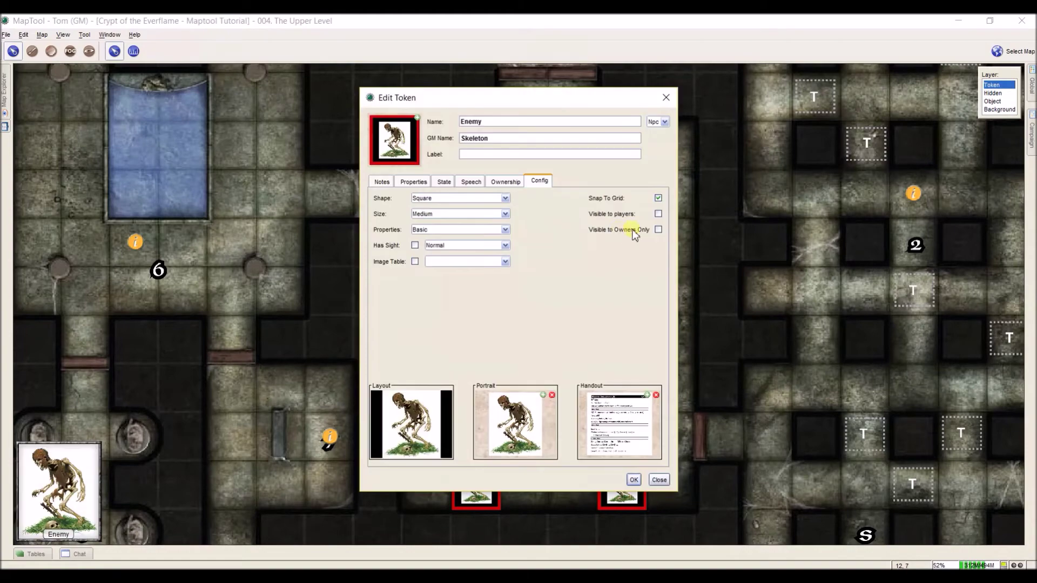
{"action": "left_click", "coordinate": [659, 214]}
{"action": "left_click", "coordinate": [658, 215]}
{"action": "left_click", "coordinate": [659, 215]}
{"action": "left_click", "coordinate": [494, 180]}
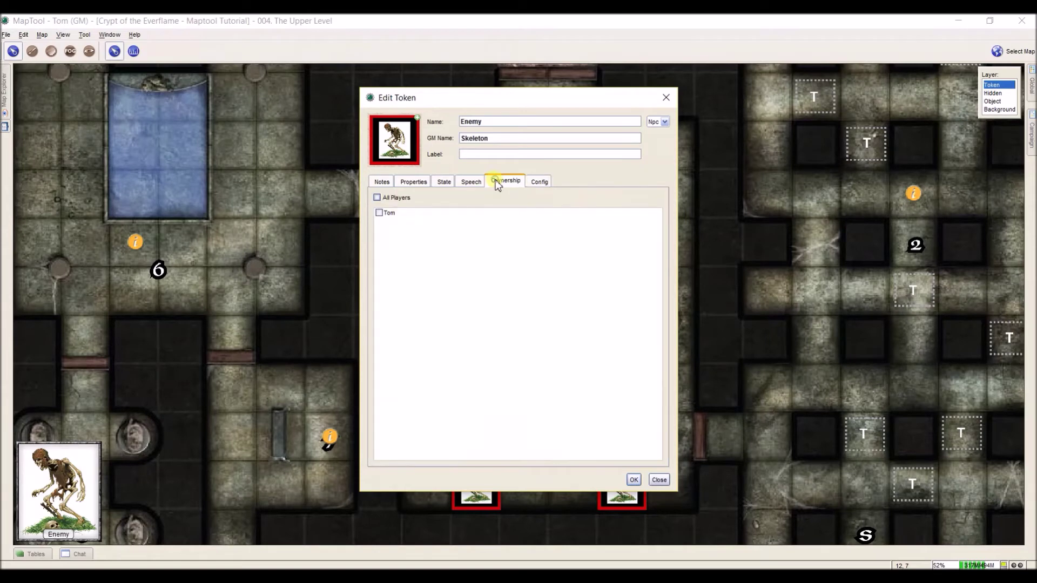
{"action": "left_click", "coordinate": [539, 182]}
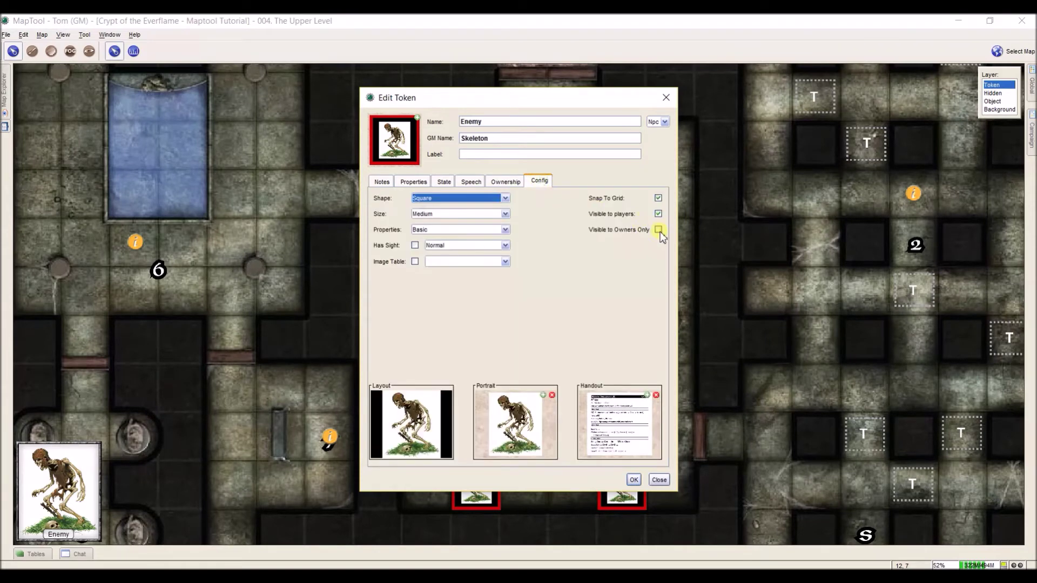
{"action": "left_click", "coordinate": [659, 214]}
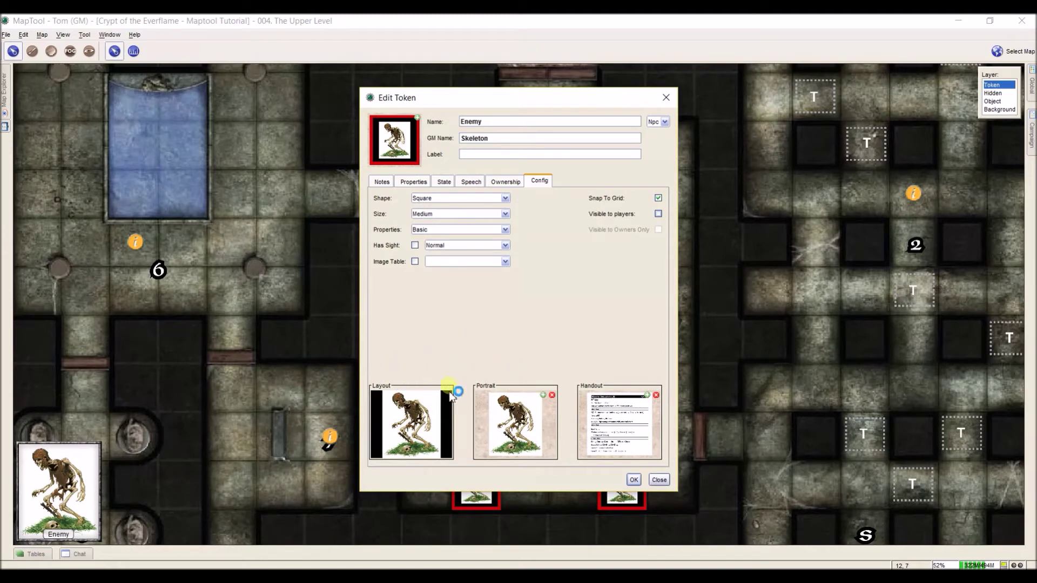
{"action": "left_click", "coordinate": [631, 479]}
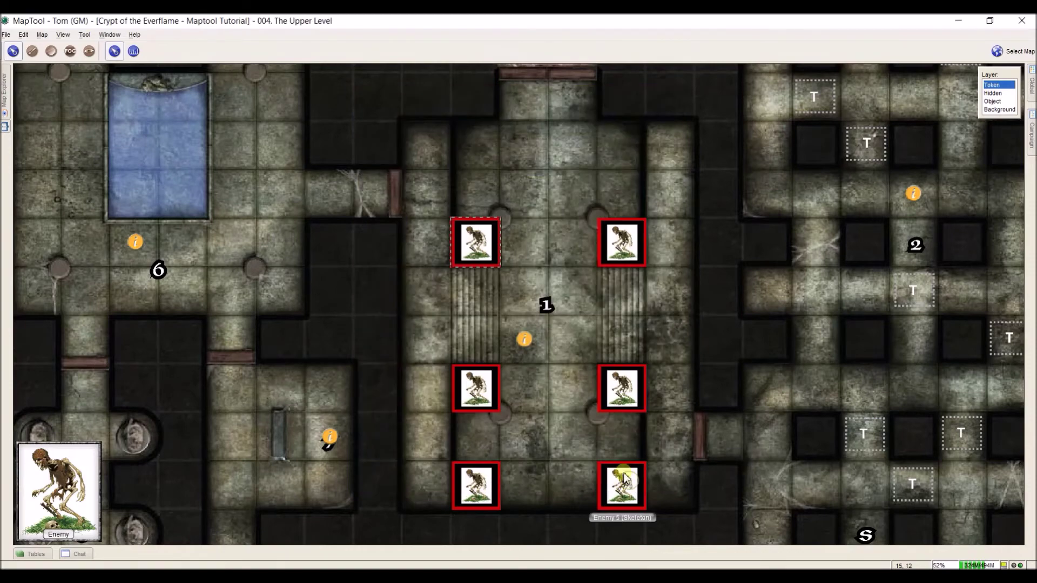
Step: Examine the northwest skeleton token's layout image in its configuration and compare its appearance and portrait on the map
{"action": "scroll", "coordinate": [484, 254], "scroll_direction": "up", "scroll_amount": 8}
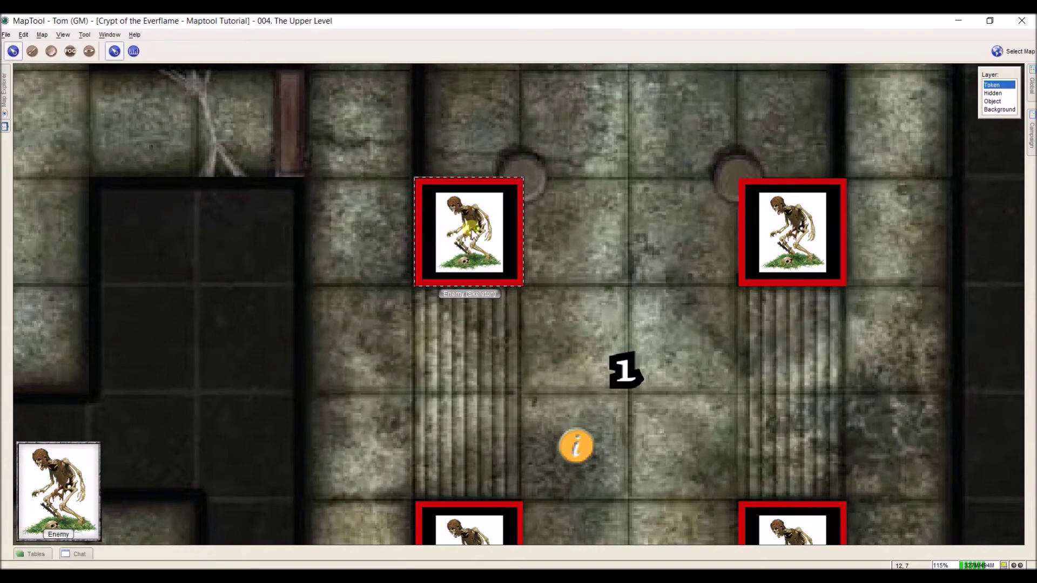
{"action": "scroll", "coordinate": [471, 229], "scroll_direction": "down", "scroll_amount": 3}
{"action": "double_click", "coordinate": [472, 232]}
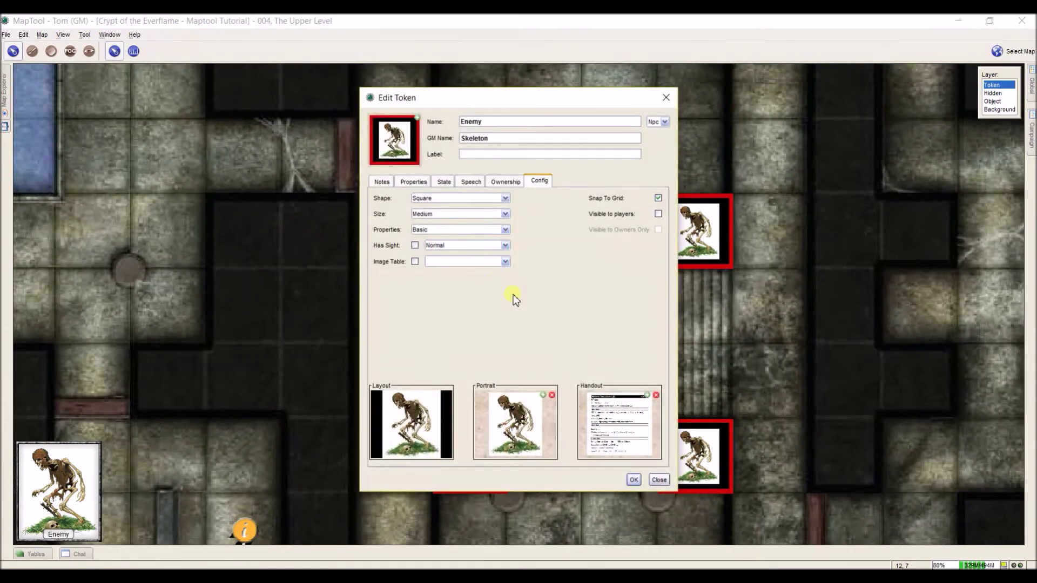
{"action": "left_click", "coordinate": [634, 482]}
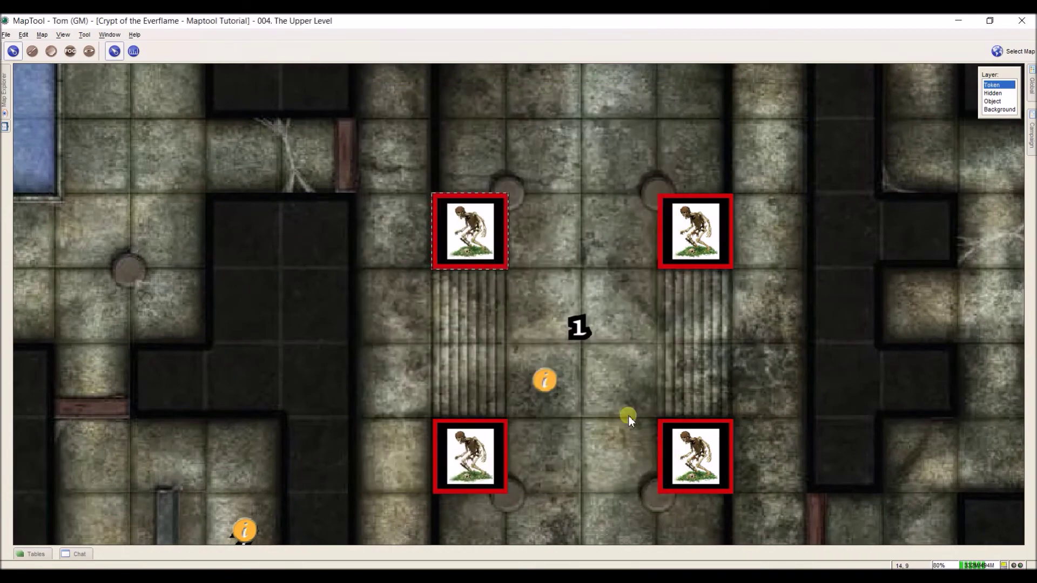
{"action": "left_click", "coordinate": [701, 238]}
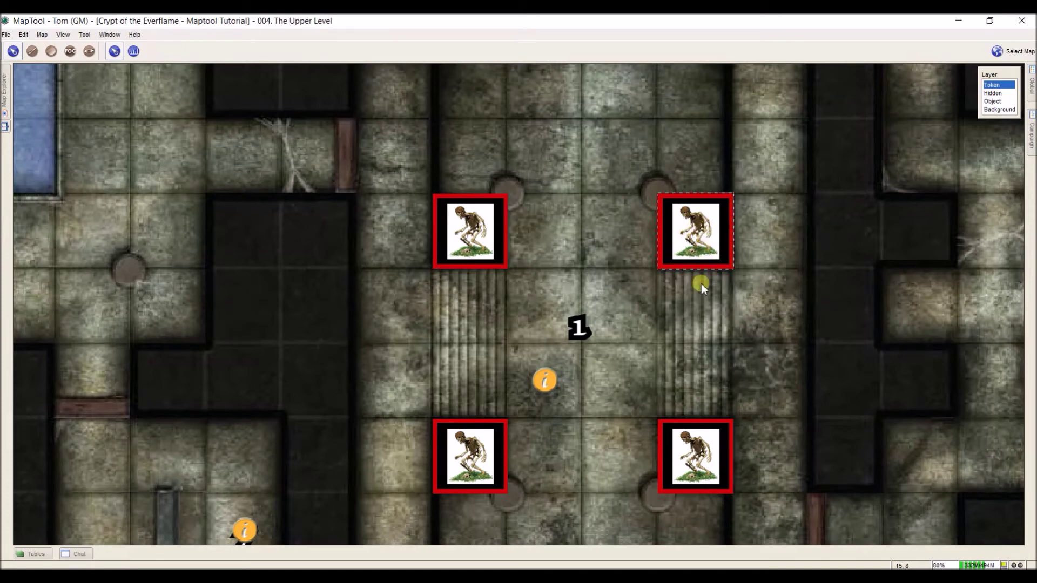
{"action": "mouse_move", "coordinate": [481, 243]}
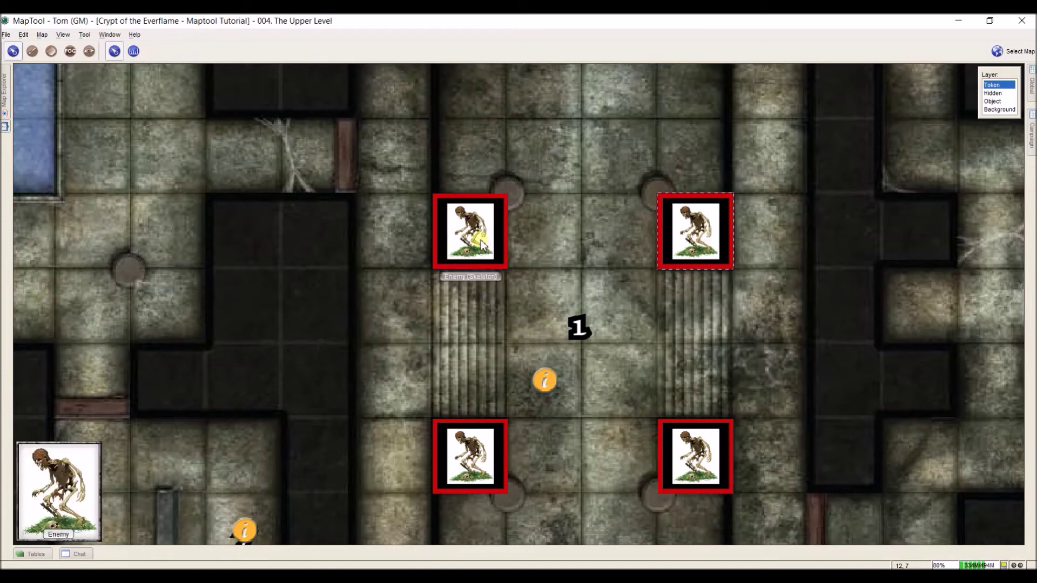
Step: Review the northwest skeleton token's GM notes and the handout image in its configuration
{"action": "double_click", "coordinate": [454, 233]}
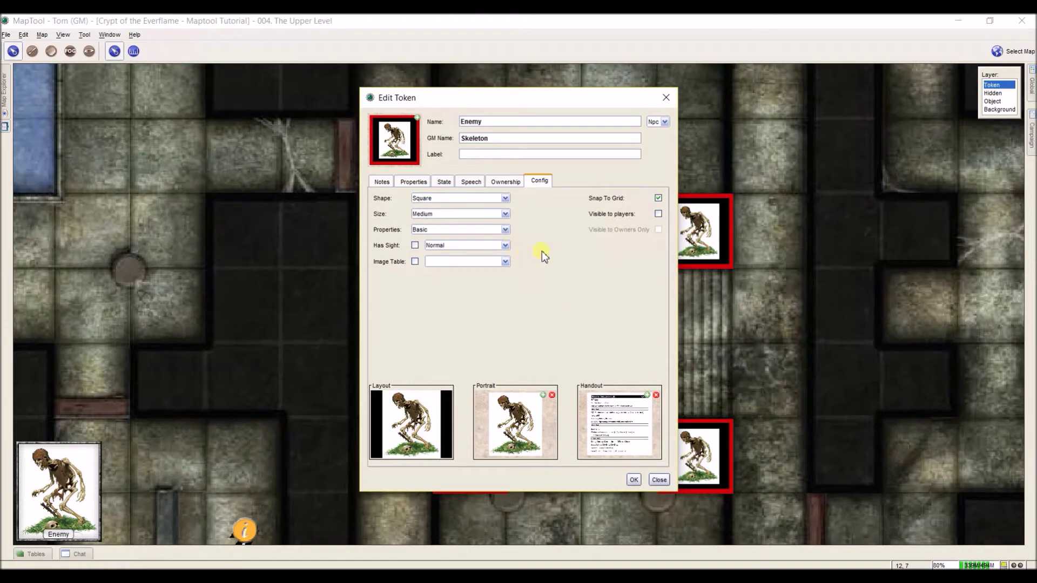
{"action": "left_click", "coordinate": [383, 183]}
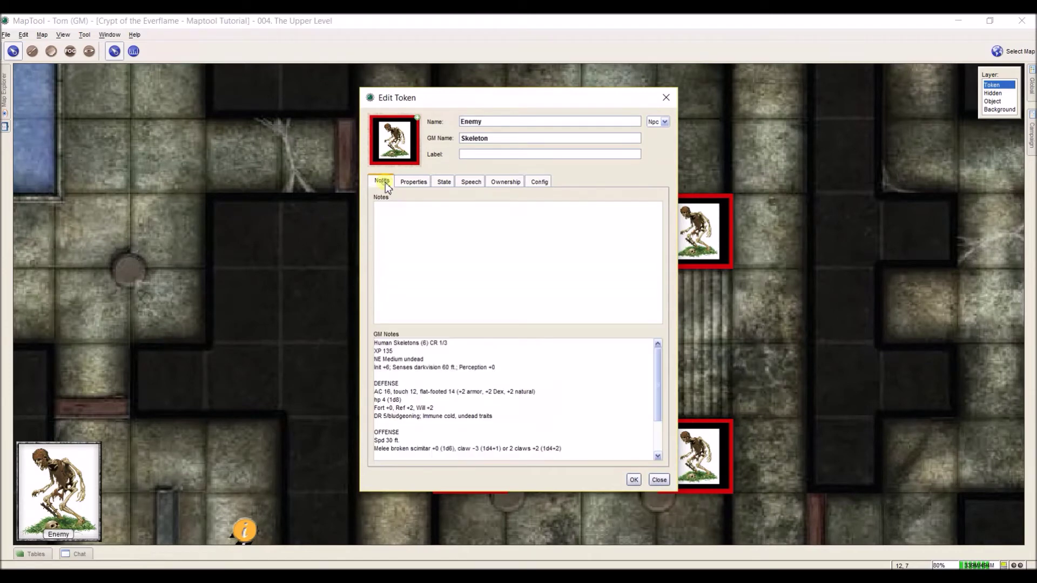
{"action": "left_click", "coordinate": [538, 183]}
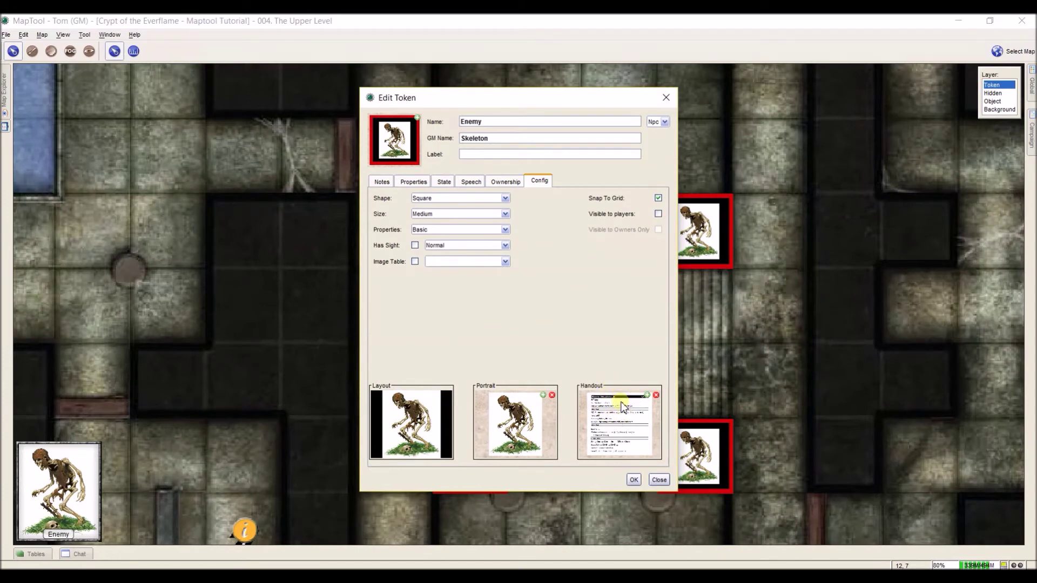
{"action": "left_click", "coordinate": [633, 480]}
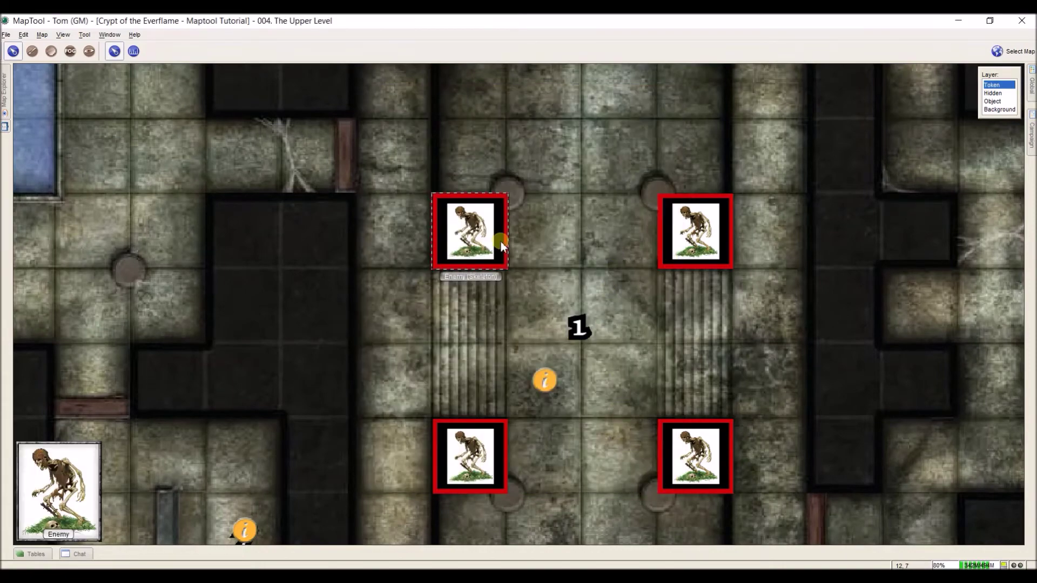
Step: Show the northwest skeleton token's handout, move it east of the token, enlarge it for reading, and close it
{"action": "right_click", "coordinate": [500, 241]}
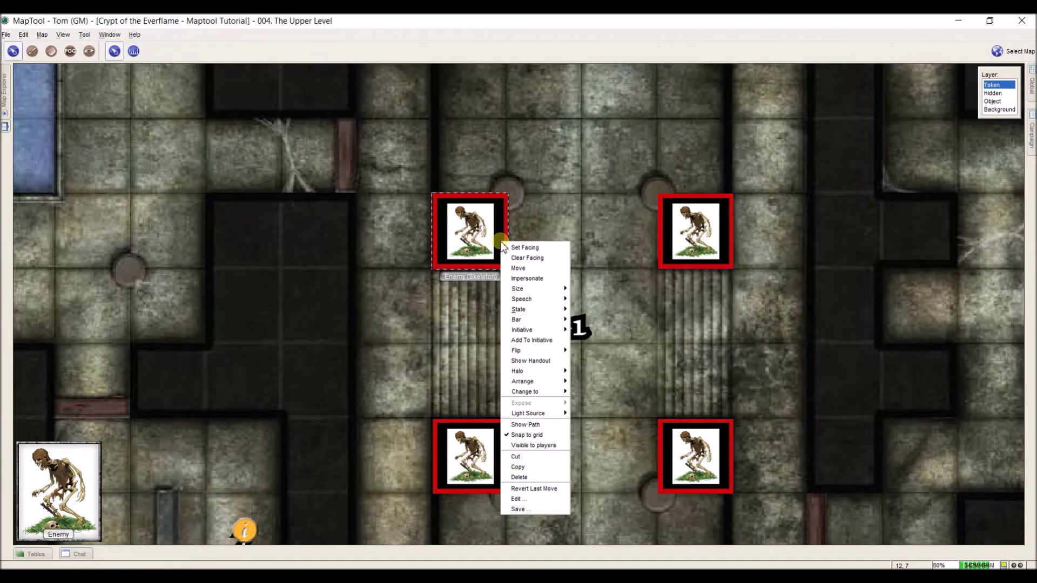
{"action": "left_click", "coordinate": [553, 358]}
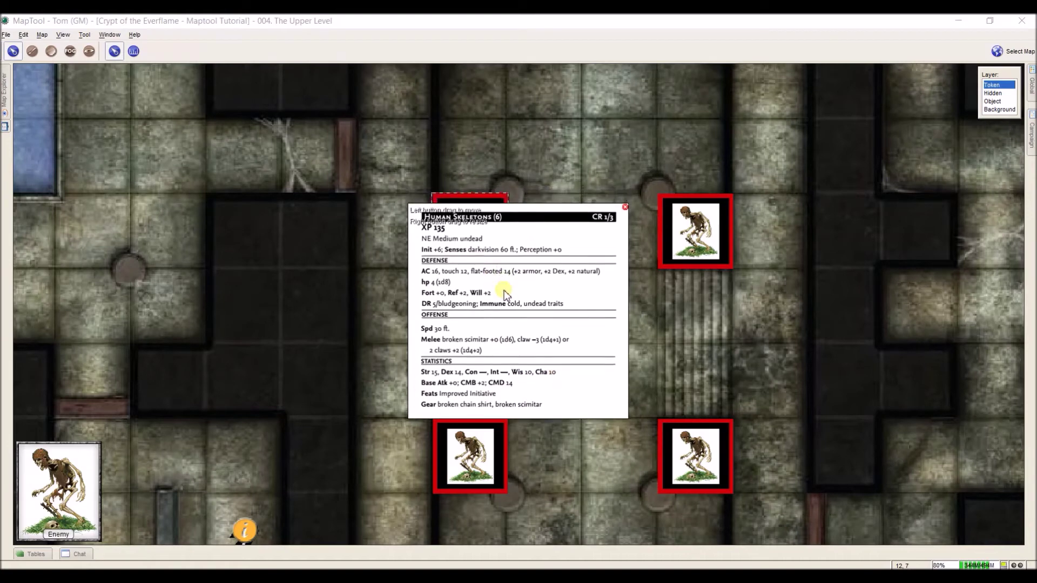
{"action": "mouse_move", "coordinate": [504, 290]}
{"action": "left_mouse_down"}
{"action": "mouse_move", "coordinate": [555, 343]}
{"action": "mouse_move", "coordinate": [796, 292]}
{"action": "mouse_move", "coordinate": [644, 287]}
{"action": "mouse_move", "coordinate": [794, 423]}
{"action": "mouse_move", "coordinate": [725, 380]}
{"action": "left_mouse_up"}
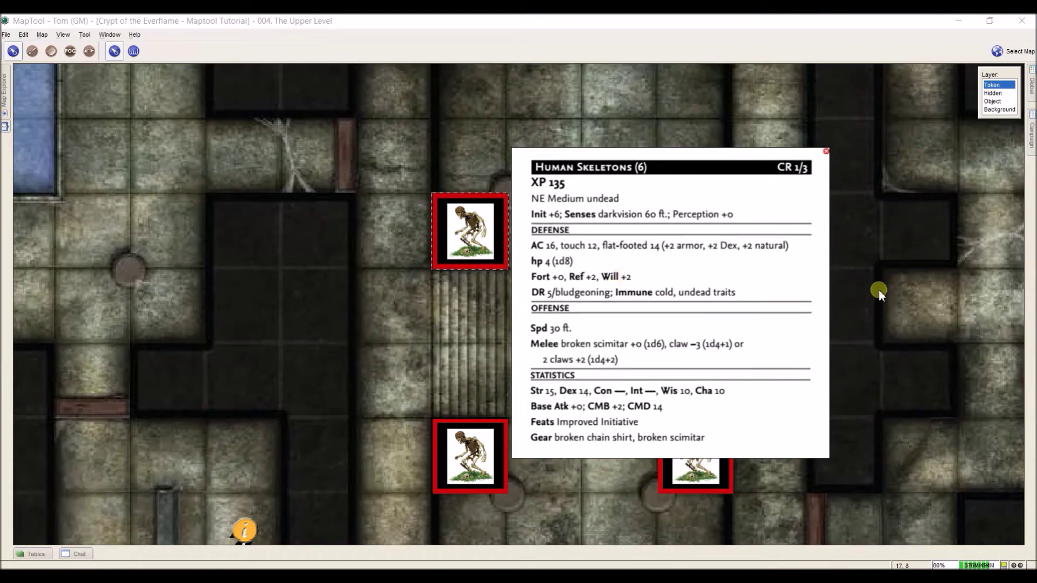
{"action": "left_click", "coordinate": [826, 153]}
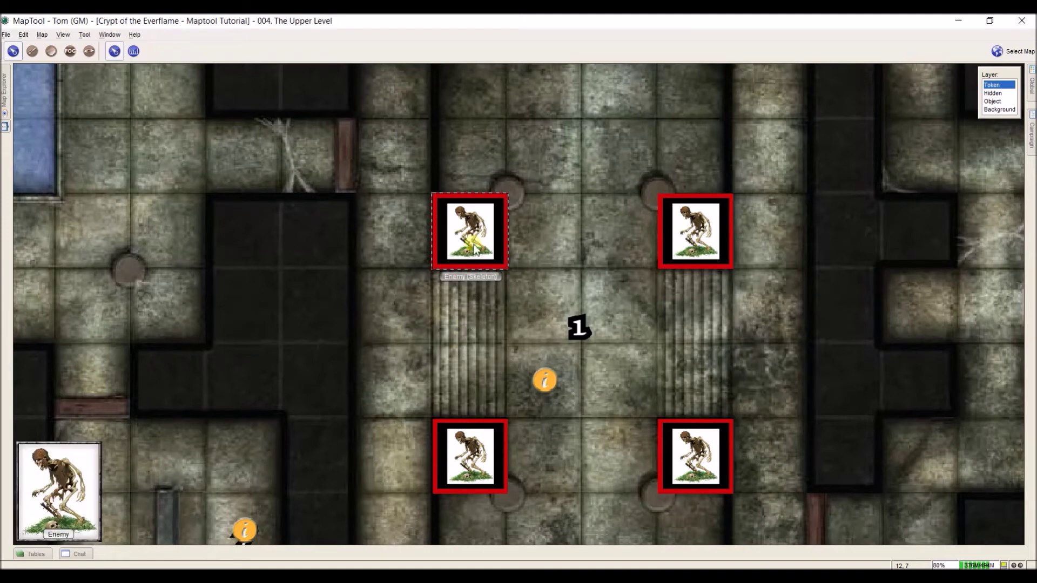
Step: Show the northwest skeleton token's handout once more
{"action": "right_click", "coordinate": [476, 222]}
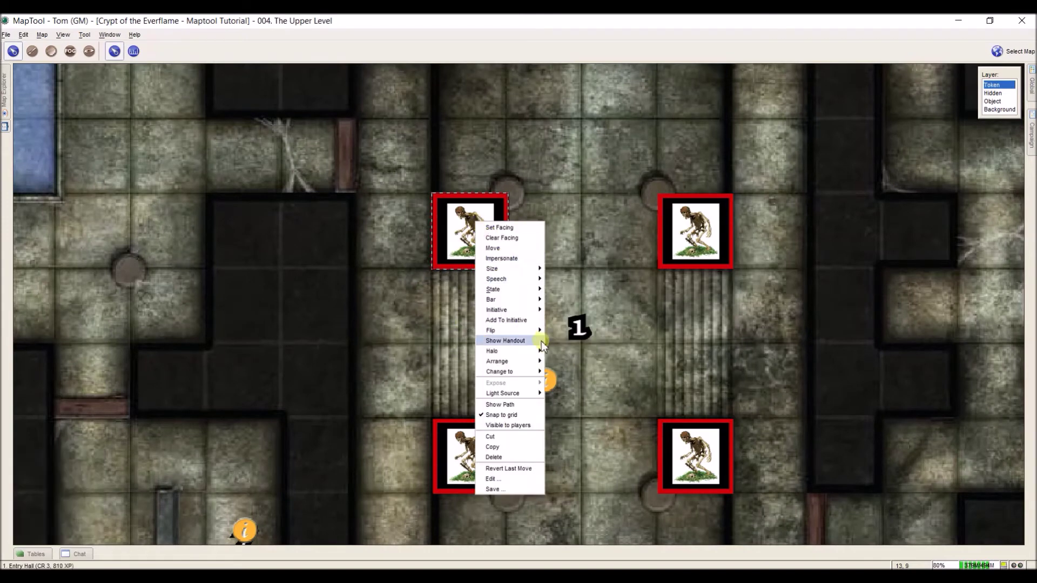
{"action": "left_click", "coordinate": [505, 340]}
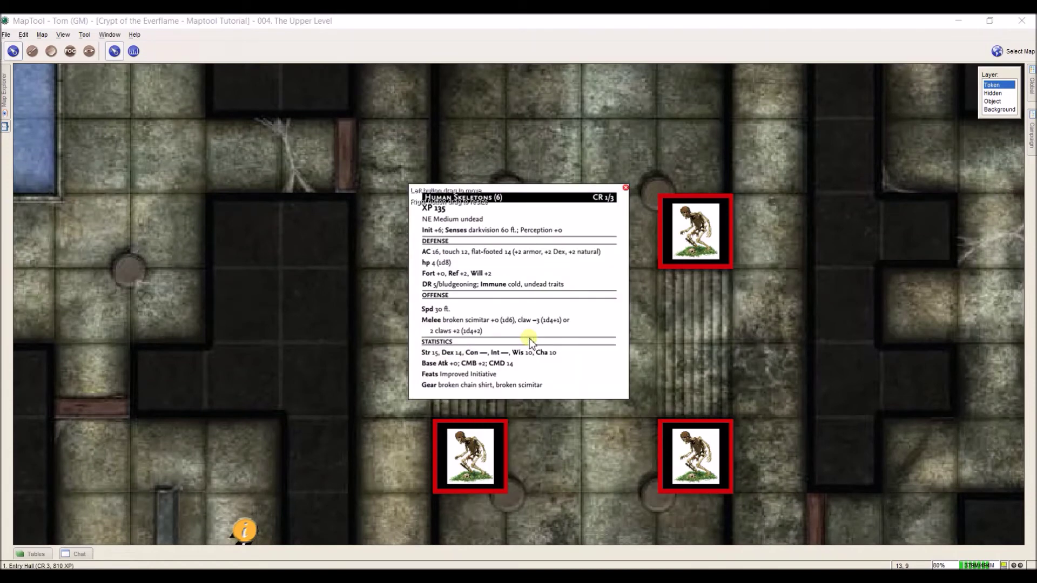
Step: Close the northwest skeleton token's handout
{"action": "left_click", "coordinate": [626, 188]}
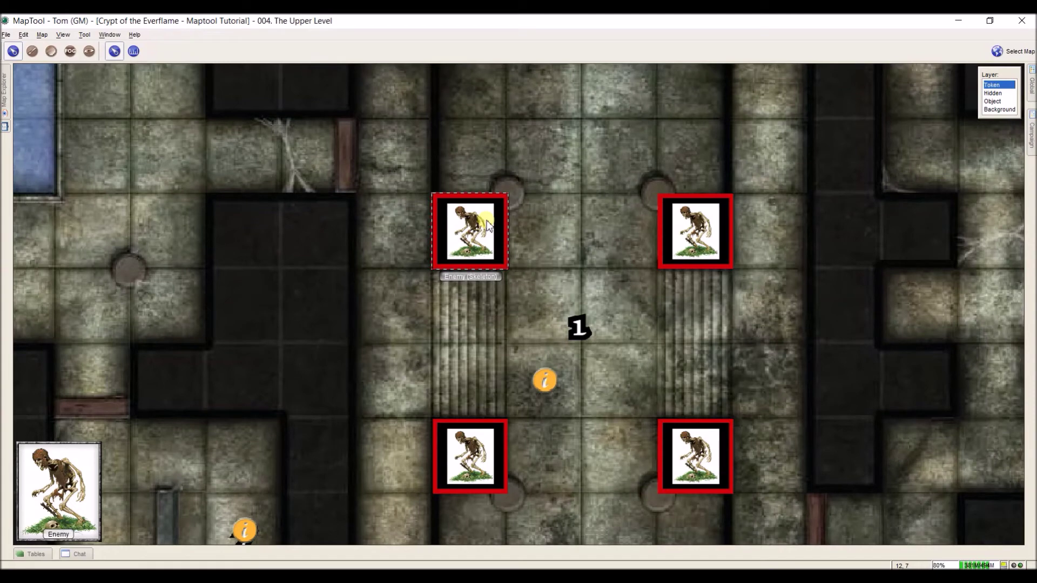
Step: Try deleting the northwest skeleton token, decline the confirmation, and clear the selection
{"action": "key", "text": "Delete"}
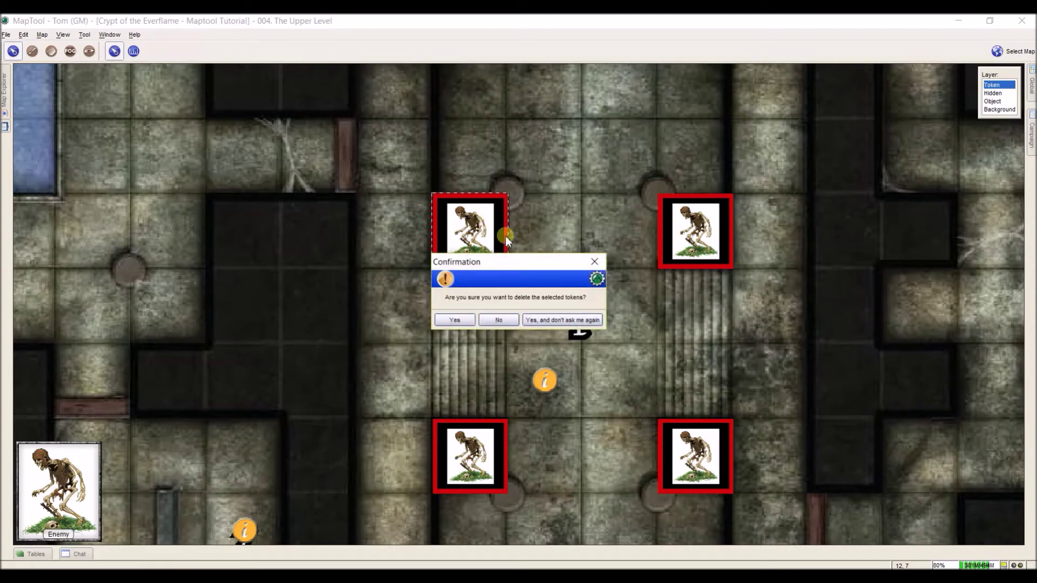
{"action": "left_click", "coordinate": [499, 320]}
{"action": "left_click", "coordinate": [544, 268]}
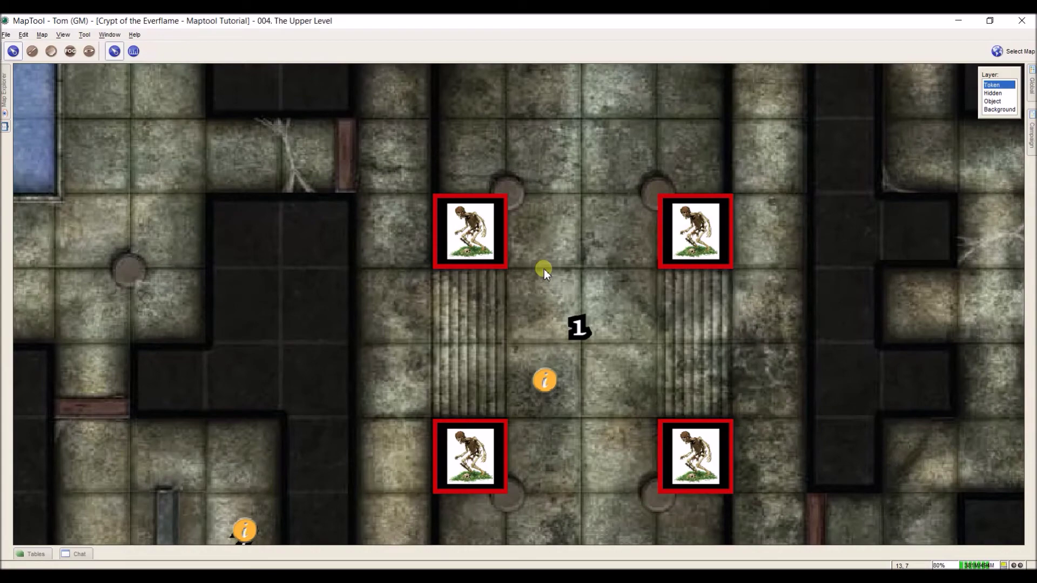
Step: Review the end of the northwest skeleton token's GM notes and close its editor
{"action": "double_click", "coordinate": [470, 232]}
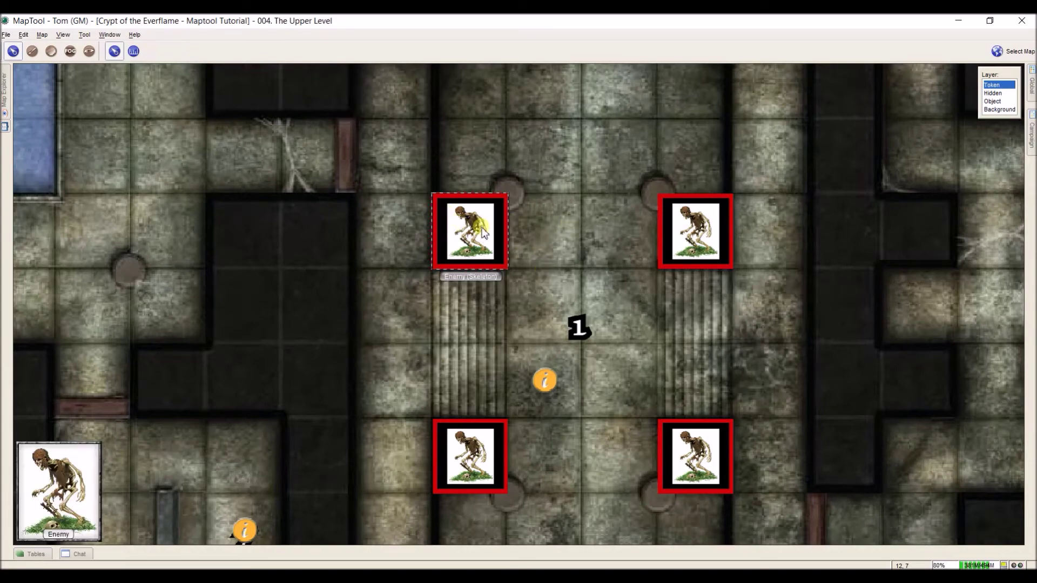
{"action": "left_click", "coordinate": [380, 181]}
{"action": "scroll", "coordinate": [505, 378], "scroll_direction": "down", "scroll_amount": 3}
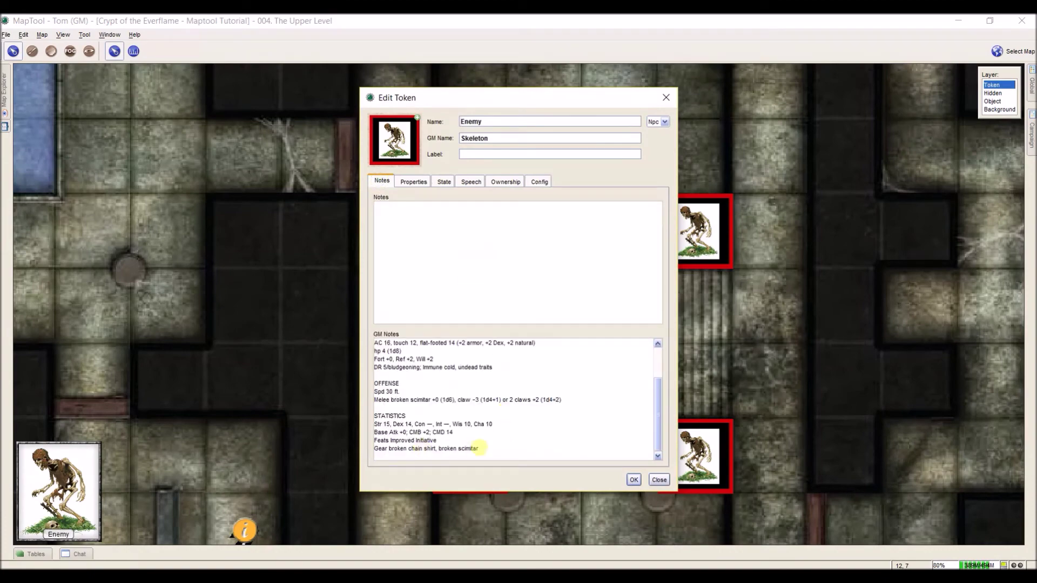
{"action": "left_click", "coordinate": [634, 479]}
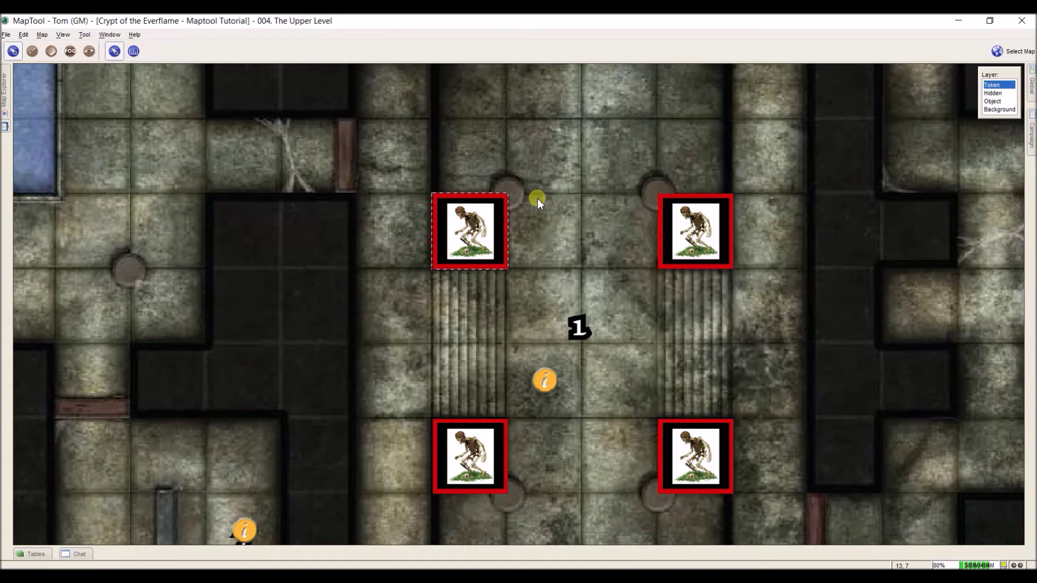
Step: Examine the states that can be assigned to the northwest skeleton token without applying one
{"action": "right_click", "coordinate": [481, 212]}
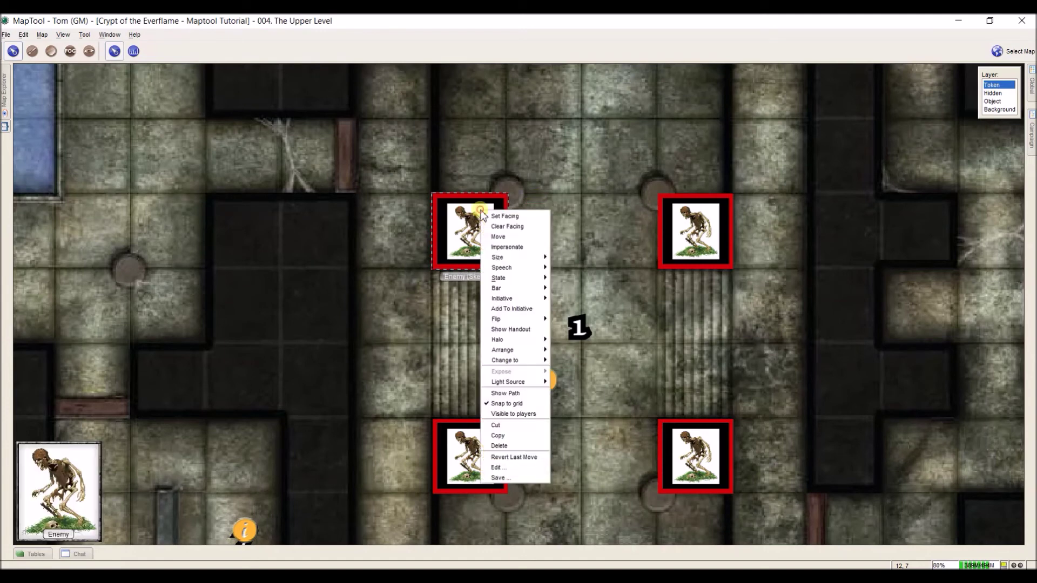
{"action": "mouse_move", "coordinate": [522, 277]}
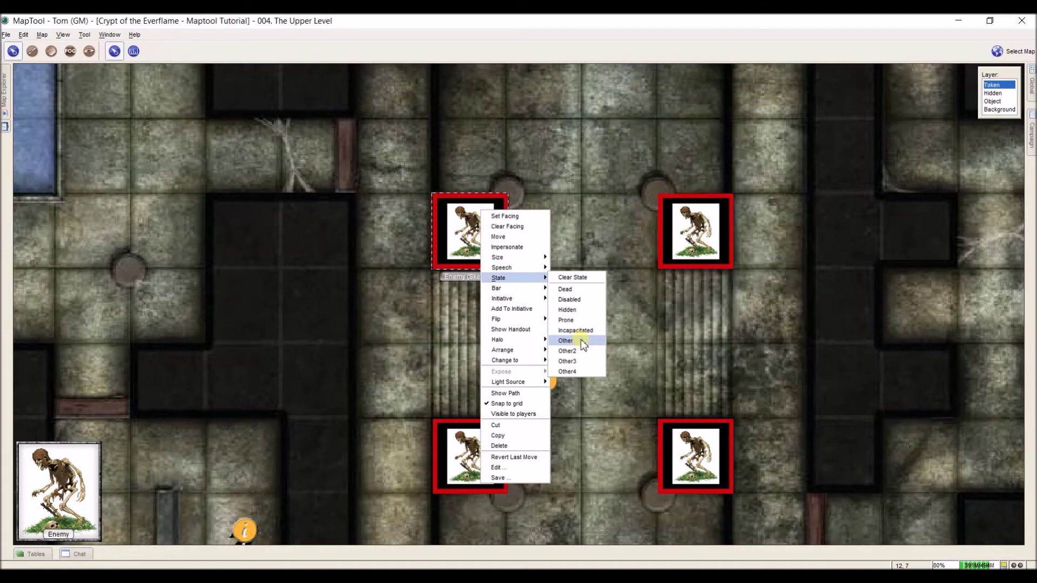
{"action": "left_click", "coordinate": [587, 251]}
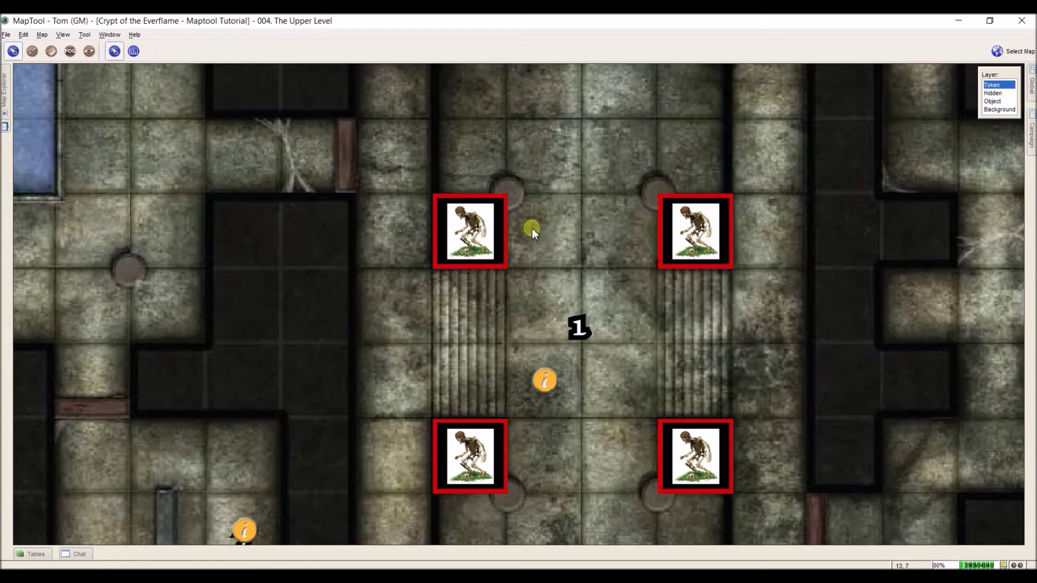
Step: Flip the northwest skeleton token horizontally
{"action": "mouse_move", "coordinate": [506, 214]}
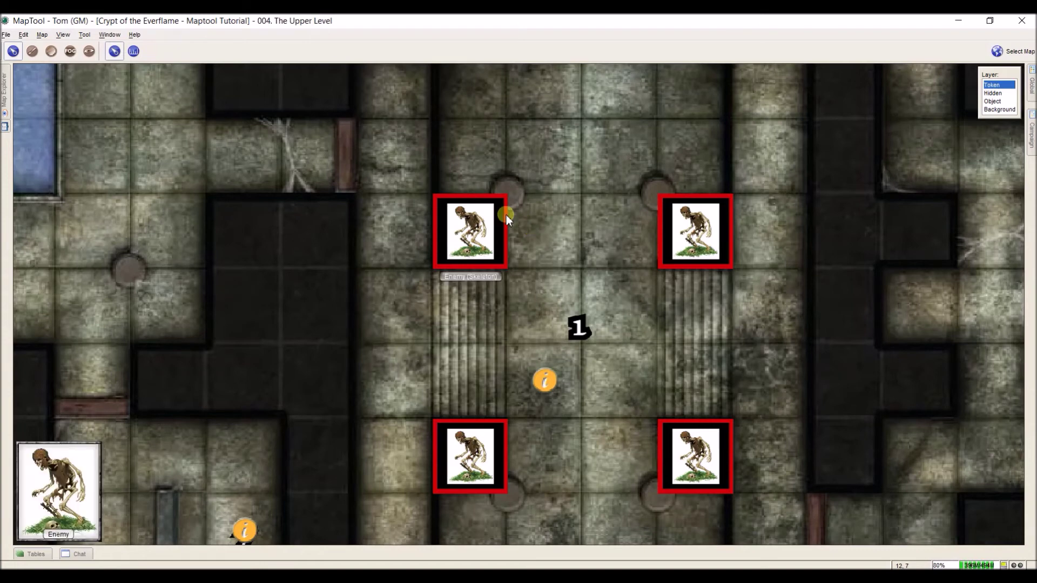
{"action": "right_click", "coordinate": [496, 214]}
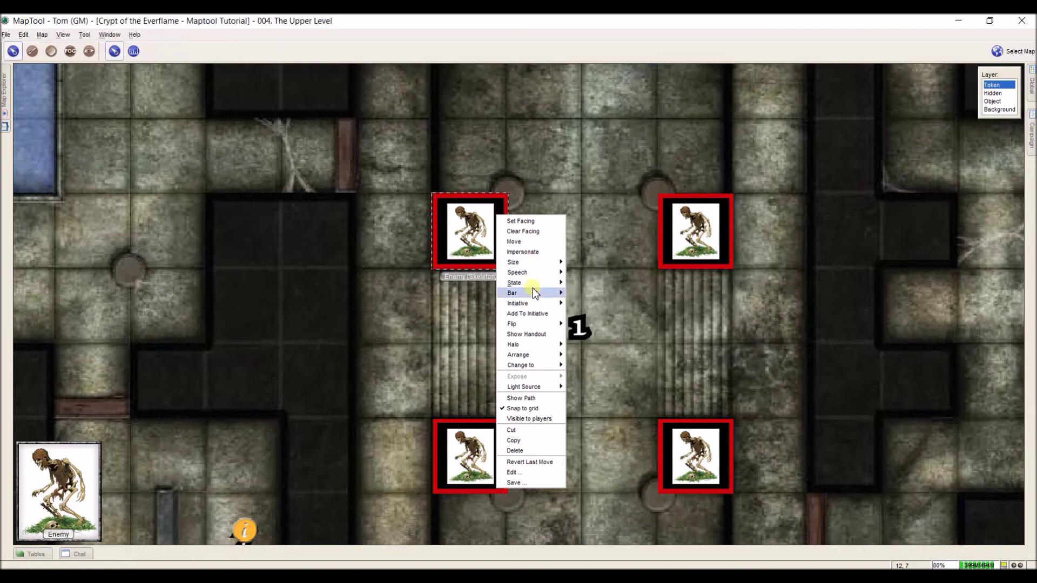
{"action": "mouse_move", "coordinate": [535, 294]}
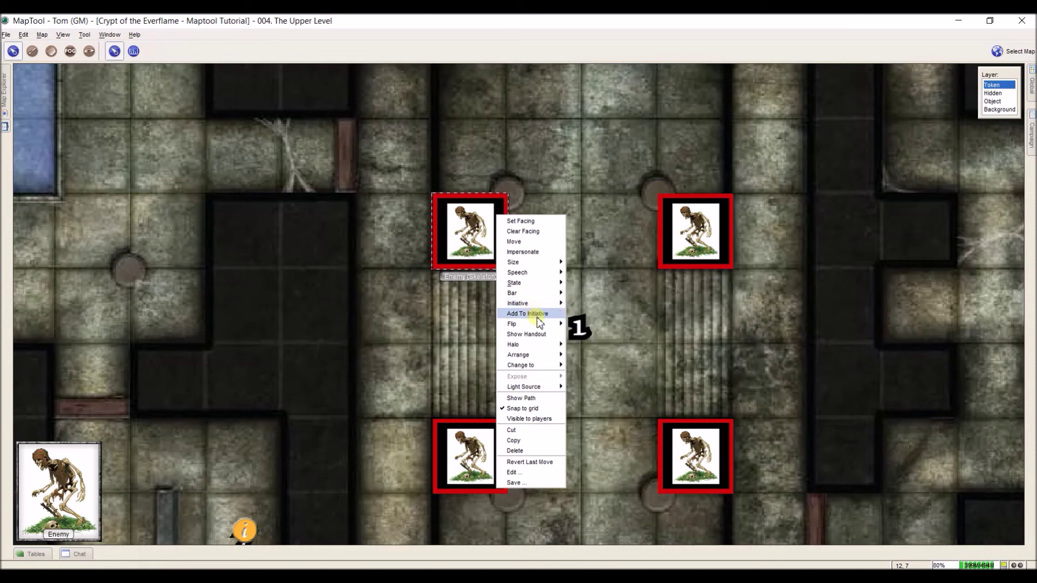
{"action": "mouse_move", "coordinate": [539, 326]}
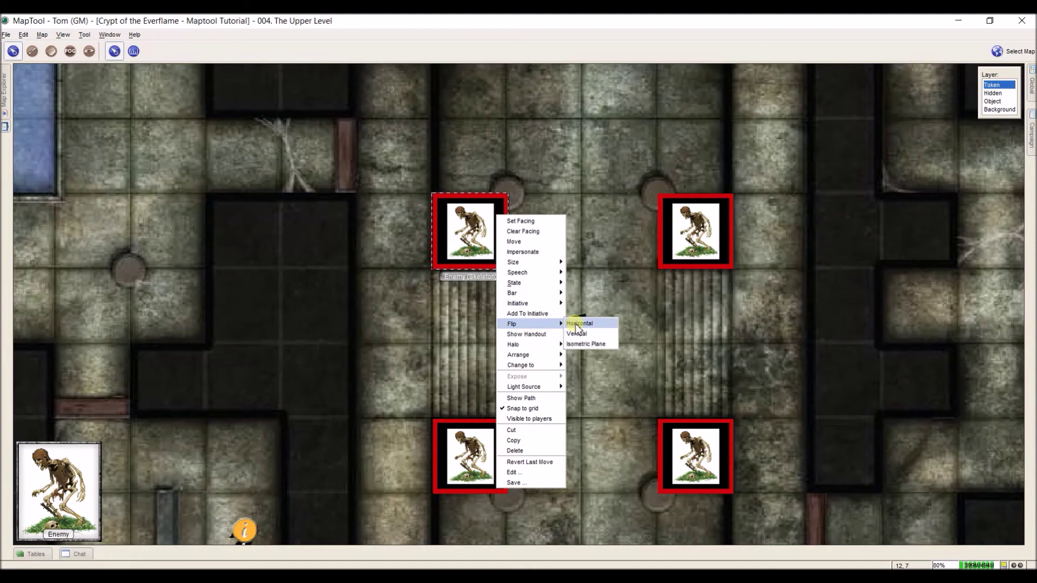
{"action": "left_click", "coordinate": [577, 324]}
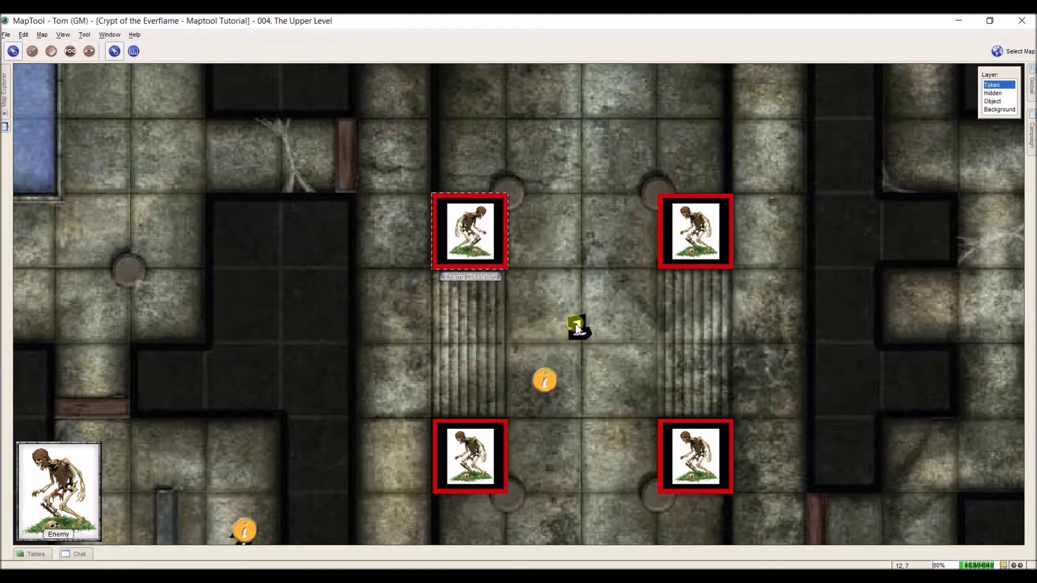
Step: Give the northwest skeleton token an aqua halo
{"action": "right_click", "coordinate": [470, 248]}
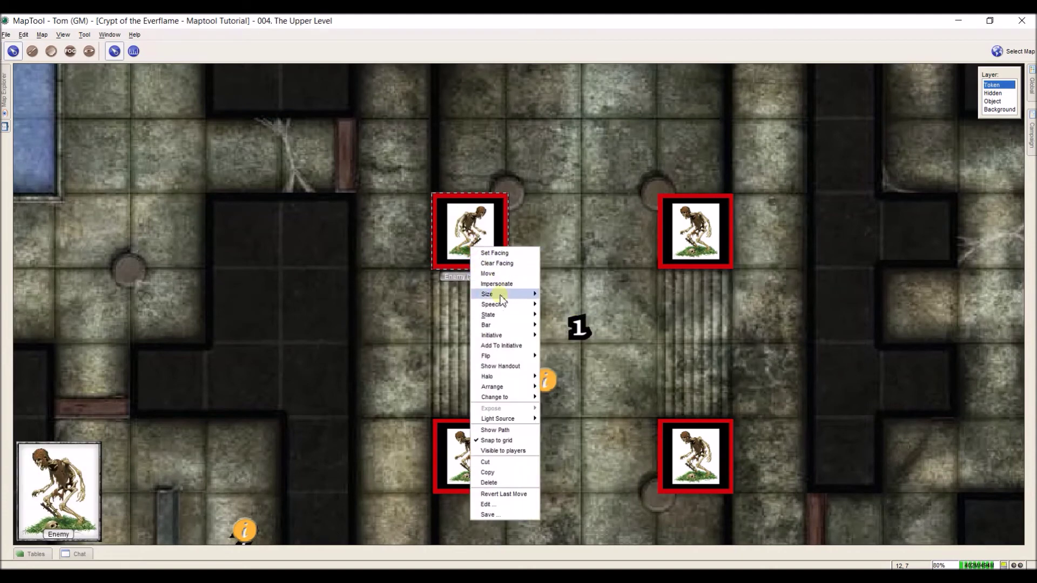
{"action": "mouse_move", "coordinate": [512, 325]}
{"action": "mouse_move", "coordinate": [502, 377]}
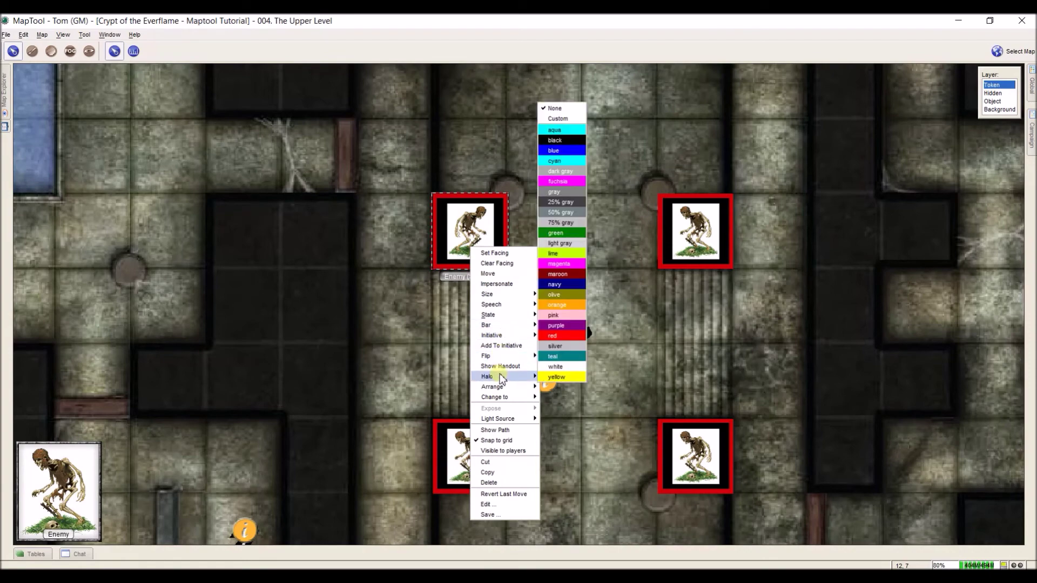
{"action": "left_click", "coordinate": [401, 373]}
{"action": "scroll", "coordinate": [626, 374], "scroll_direction": "down", "scroll_amount": 5}
{"action": "left_click_drag", "start_coordinate": [627, 374], "coordinate": [576, 346]}
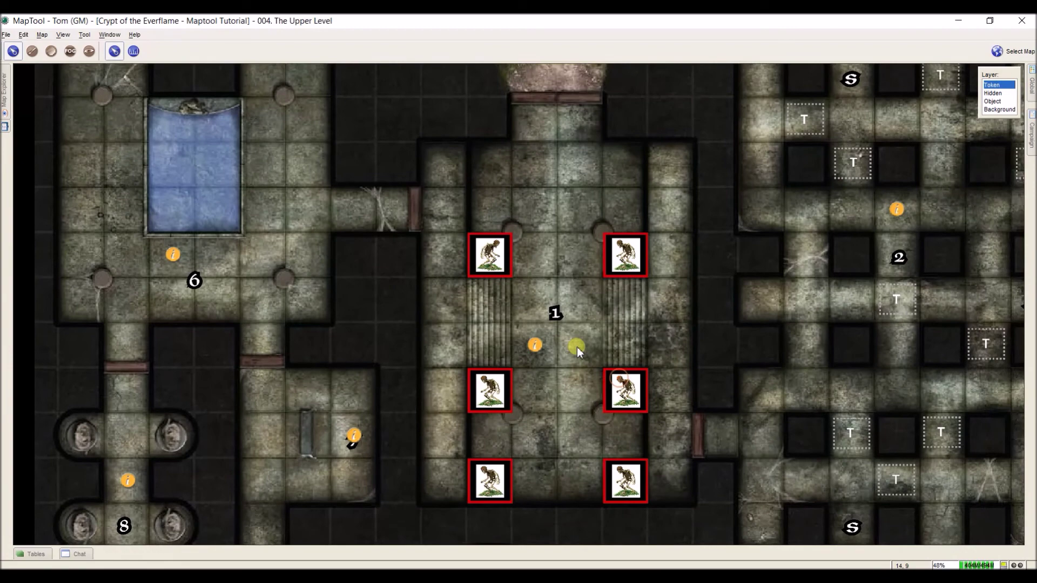
{"action": "scroll", "coordinate": [573, 346], "scroll_direction": "up", "scroll_amount": 2}
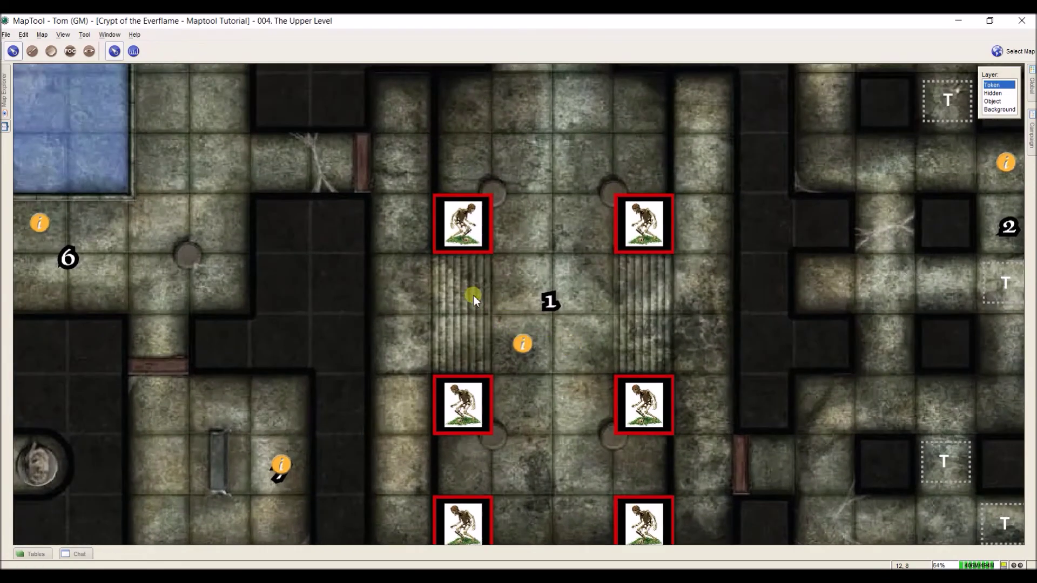
{"action": "scroll", "coordinate": [471, 293], "scroll_direction": "up", "scroll_amount": 2}
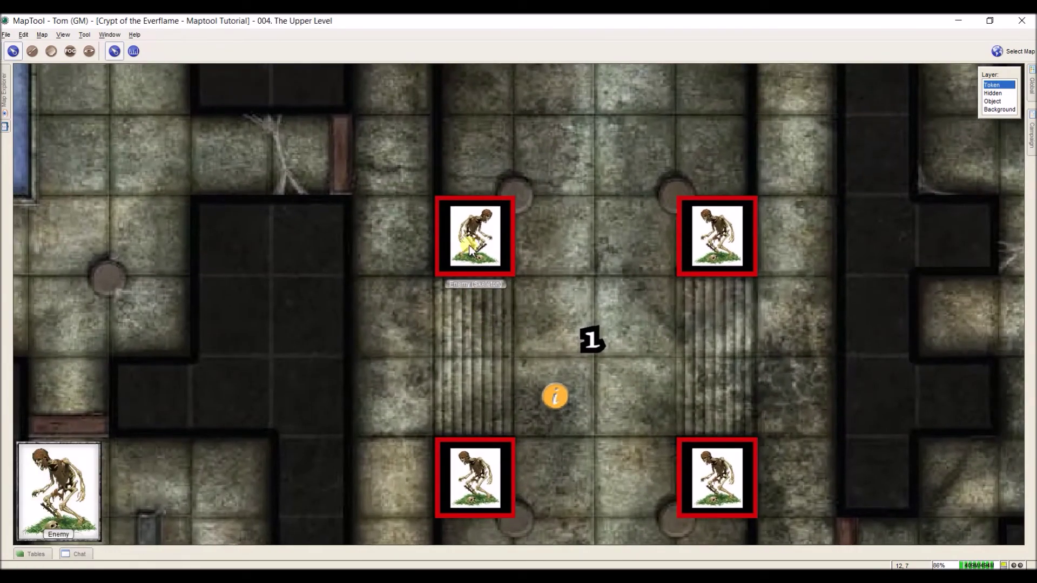
{"action": "right_click", "coordinate": [468, 246]}
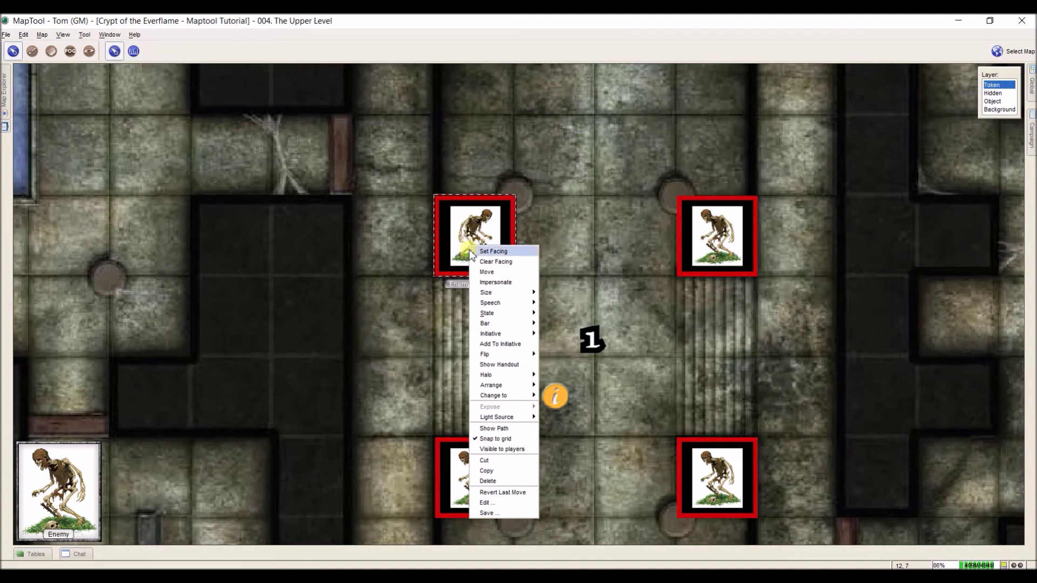
{"action": "mouse_move", "coordinate": [519, 375]}
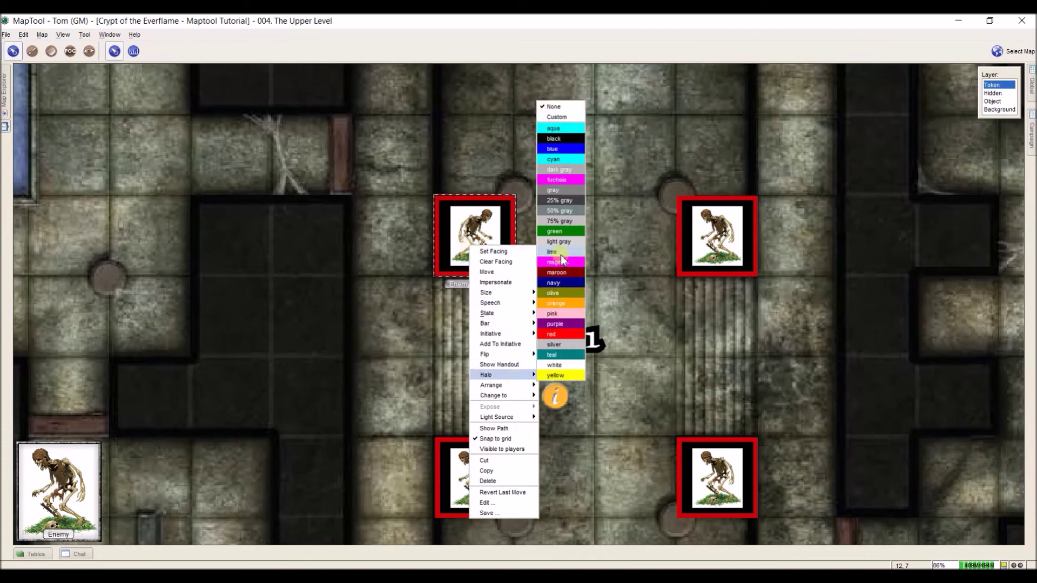
{"action": "left_click", "coordinate": [567, 130]}
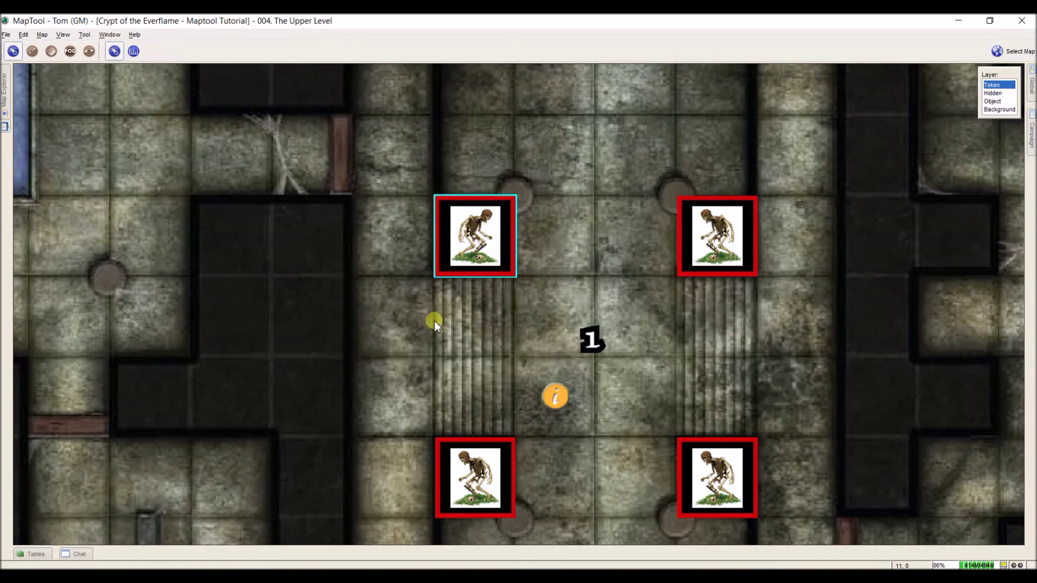
Step: Send the aqua-haloed northwest skeleton token to the back of the stacking order
{"action": "left_click_drag", "start_coordinate": [563, 361], "coordinate": [484, 250]}
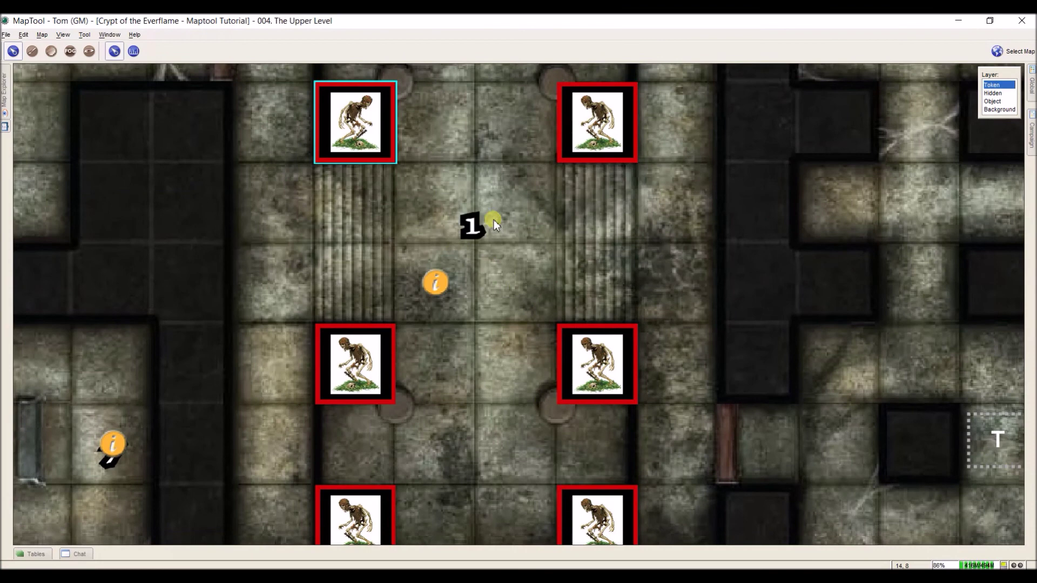
{"action": "right_click", "coordinate": [378, 135]}
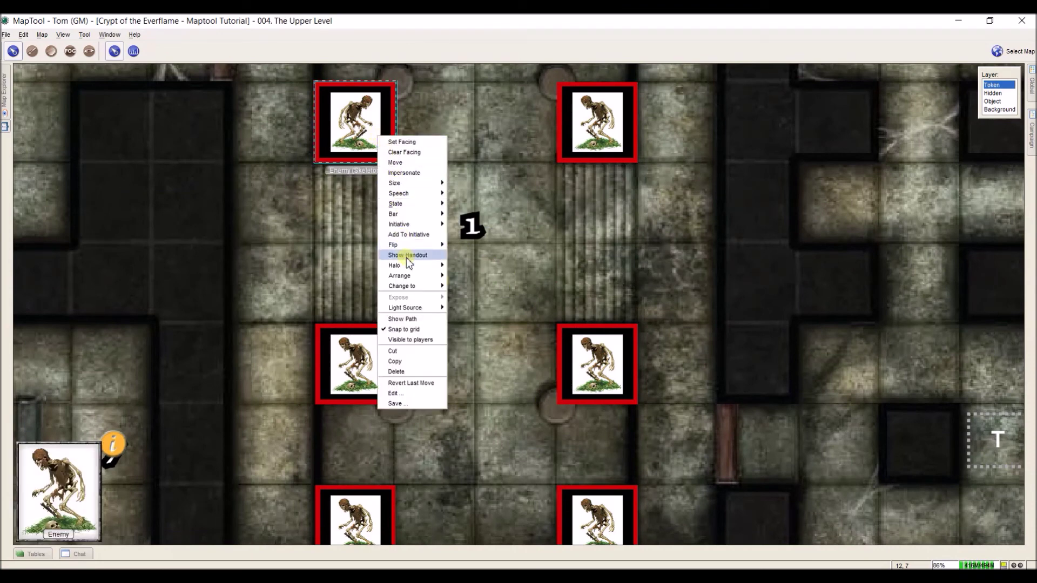
{"action": "mouse_move", "coordinate": [408, 264]}
{"action": "left_click", "coordinate": [301, 208]}
{"action": "right_click", "coordinate": [340, 141]}
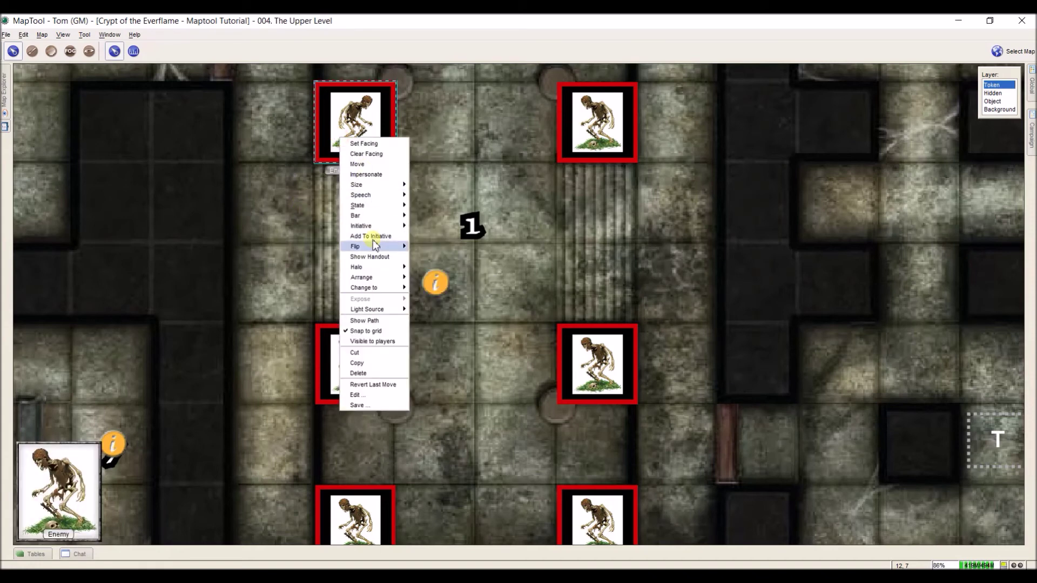
{"action": "mouse_move", "coordinate": [378, 278]}
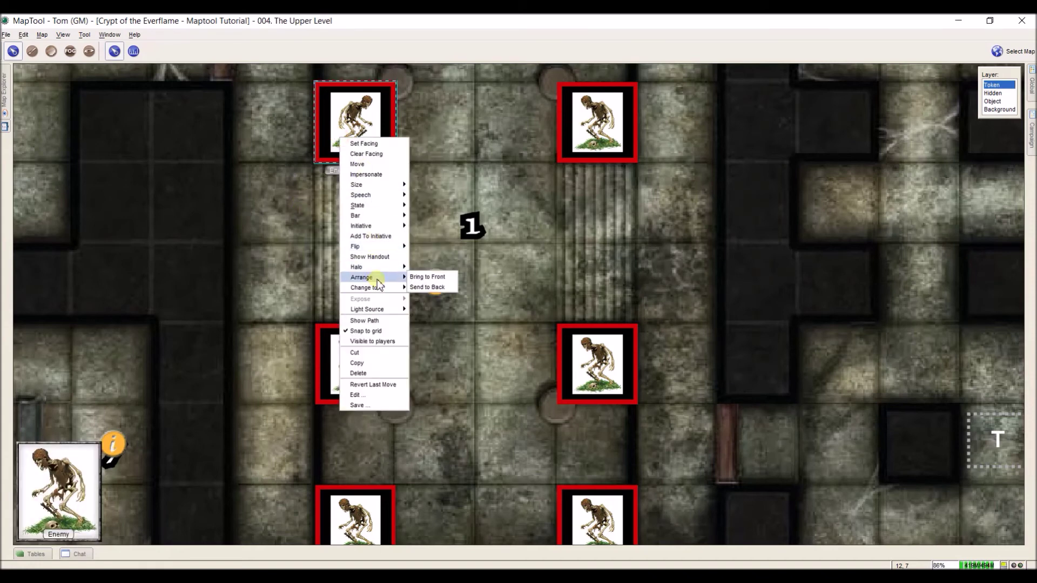
{"action": "left_click", "coordinate": [430, 286]}
Step: Stack the haloed skeleton on the northeast skeleton's square to check their order, and return it to its original square
{"action": "left_click_drag", "start_coordinate": [389, 146], "coordinate": [618, 170]}
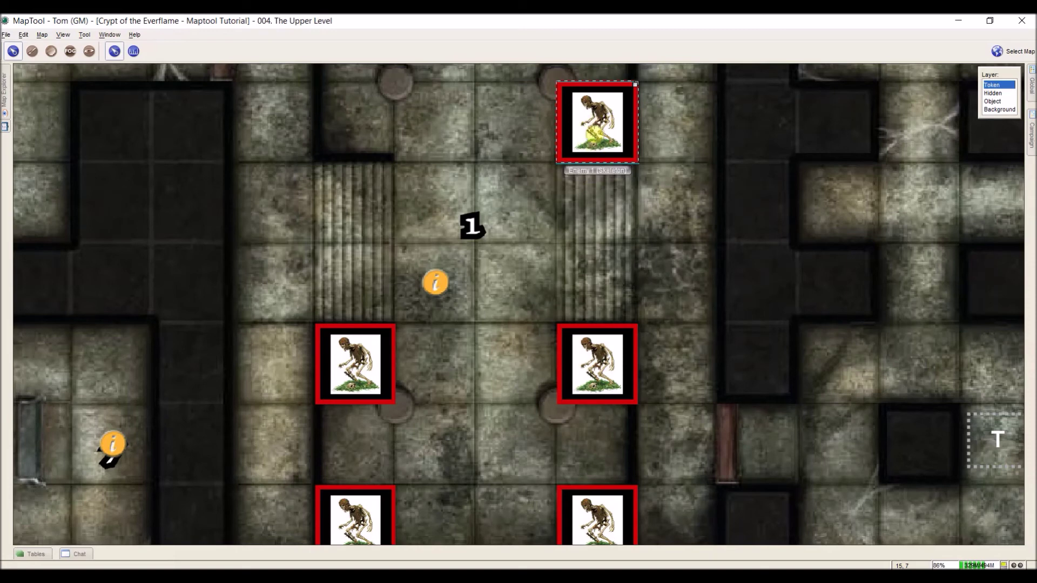
{"action": "left_click_drag", "start_coordinate": [595, 135], "coordinate": [368, 156]}
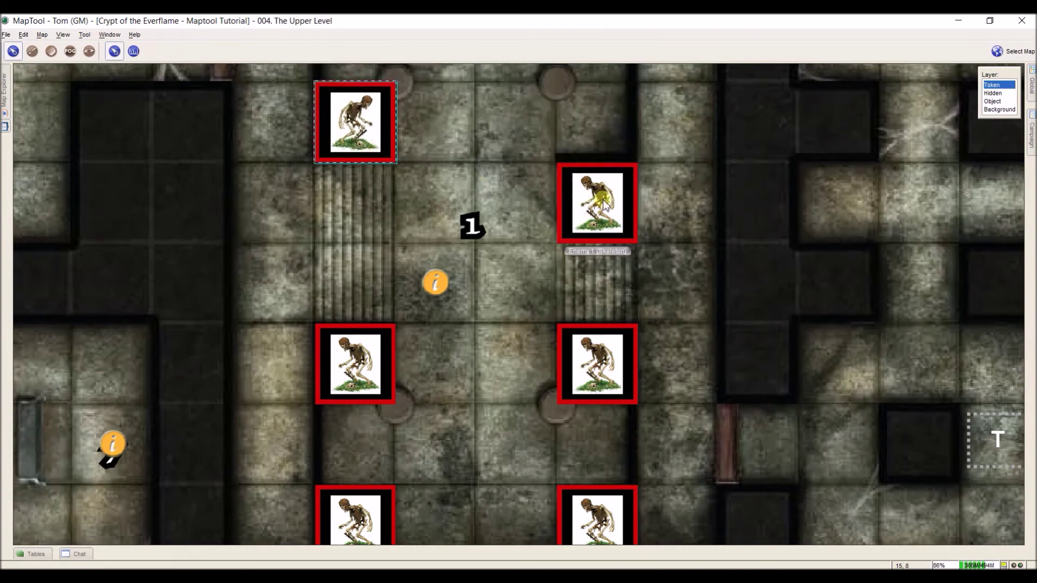
{"action": "mouse_move", "coordinate": [371, 142]}
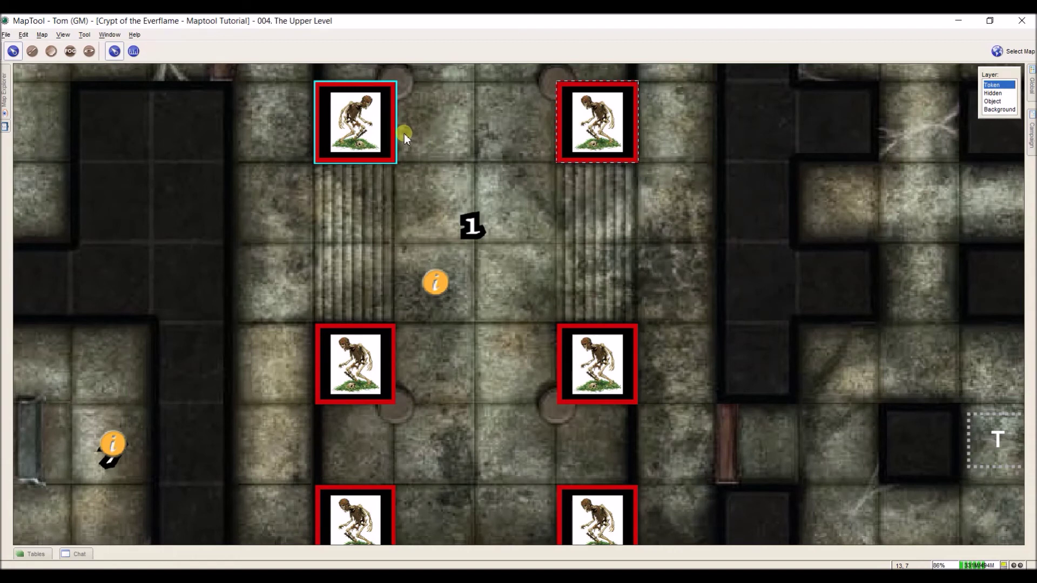
Step: Change the haloed northwest skeleton token to the Hidden layer and make the Hidden layer active
{"action": "right_click", "coordinate": [367, 133]}
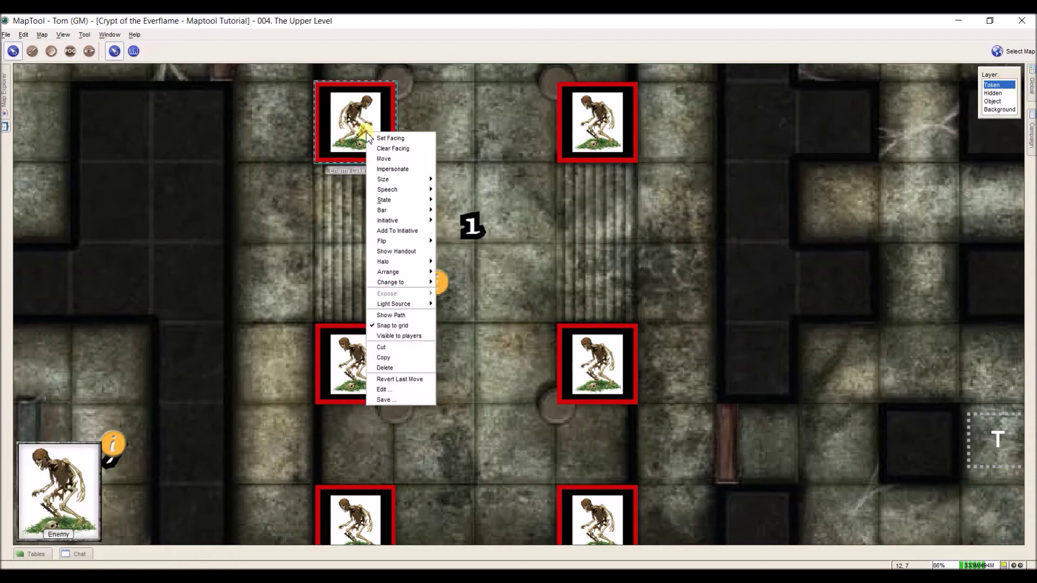
{"action": "mouse_move", "coordinate": [423, 284]}
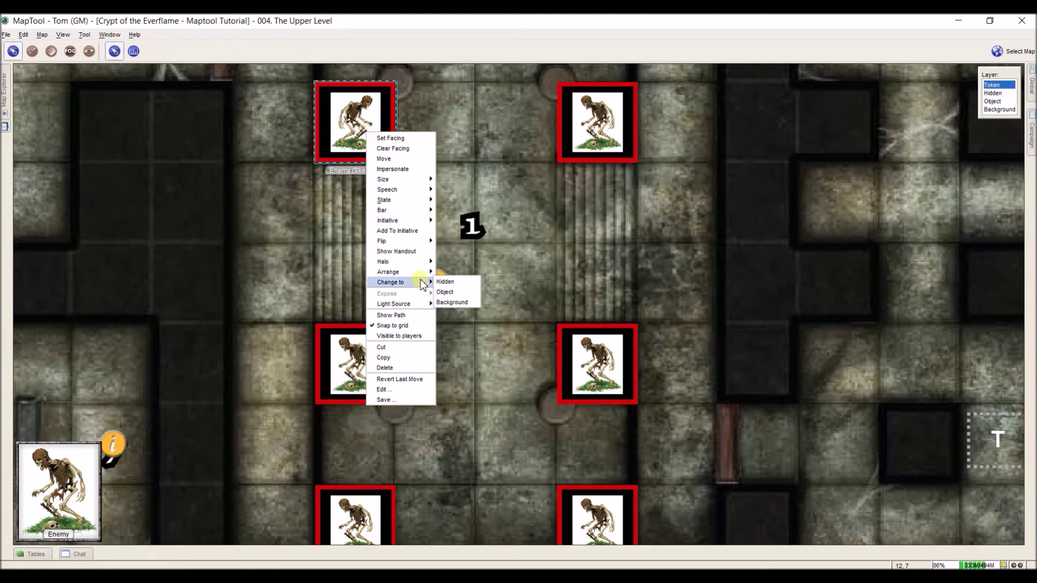
{"action": "left_click", "coordinate": [442, 282]}
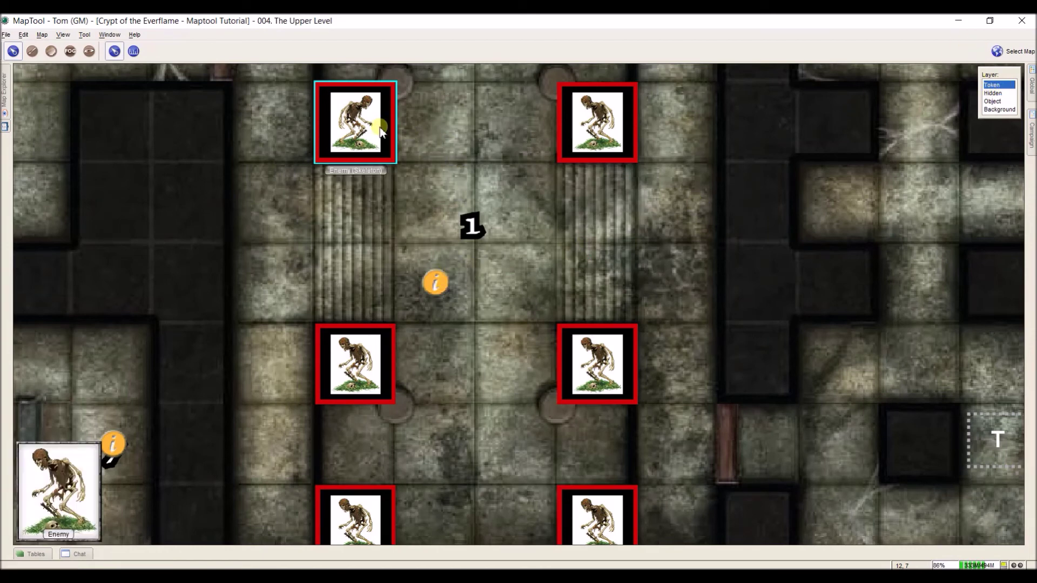
{"action": "mouse_move", "coordinate": [371, 131]}
{"action": "right_click", "coordinate": [360, 107]}
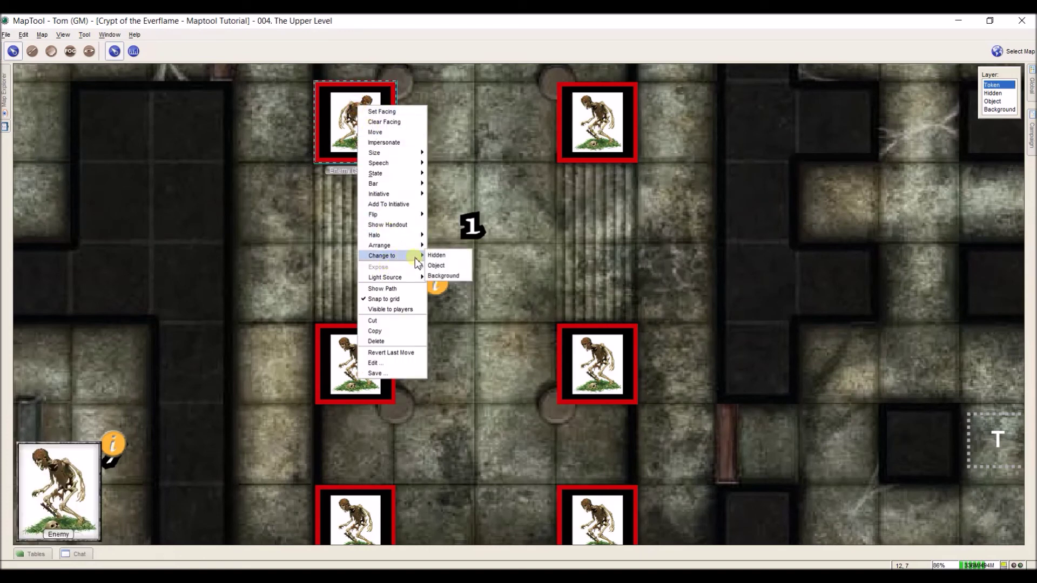
{"action": "left_click", "coordinate": [435, 255]}
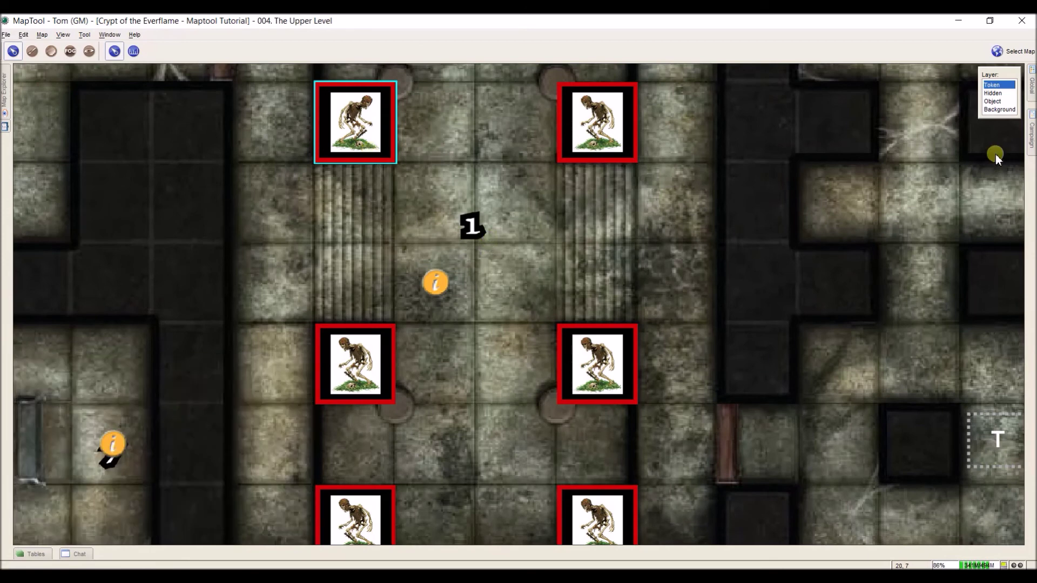
{"action": "left_click", "coordinate": [993, 93]}
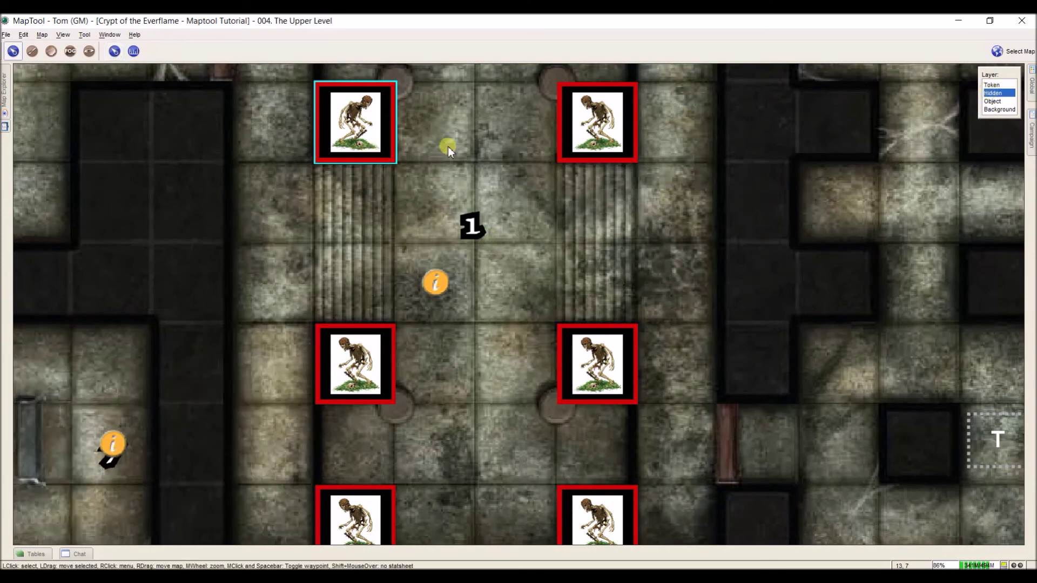
Step: Change the northwest skeleton token back to the Token layer and make the Token layer active
{"action": "right_click", "coordinate": [362, 134]}
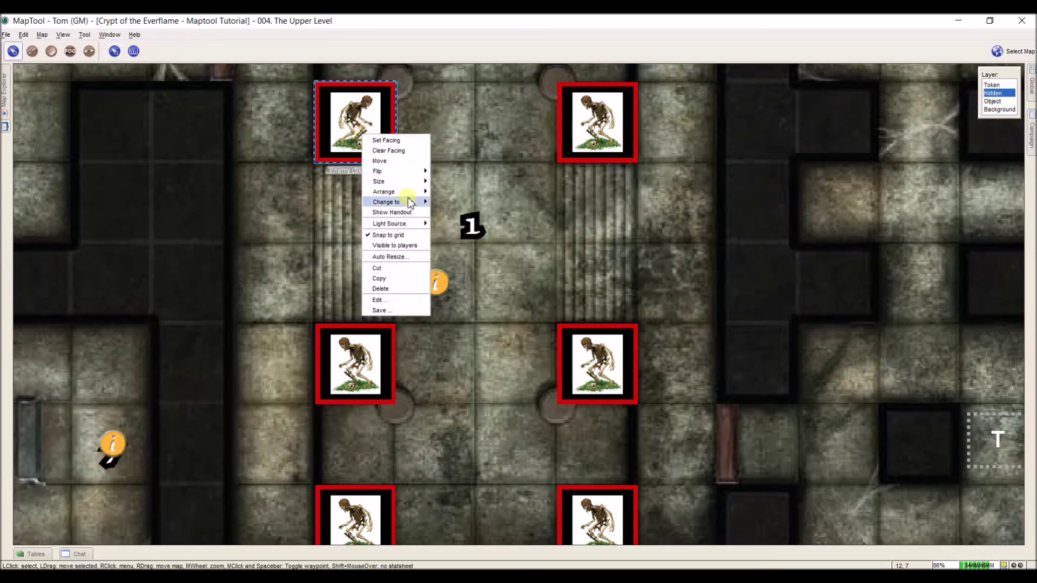
{"action": "mouse_move", "coordinate": [414, 205]}
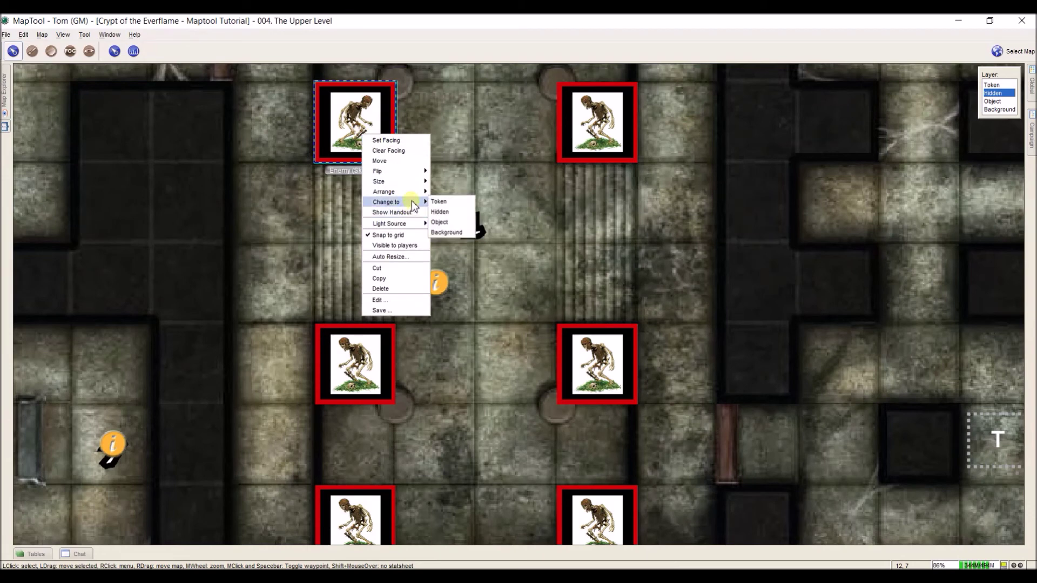
{"action": "left_click", "coordinate": [435, 203]}
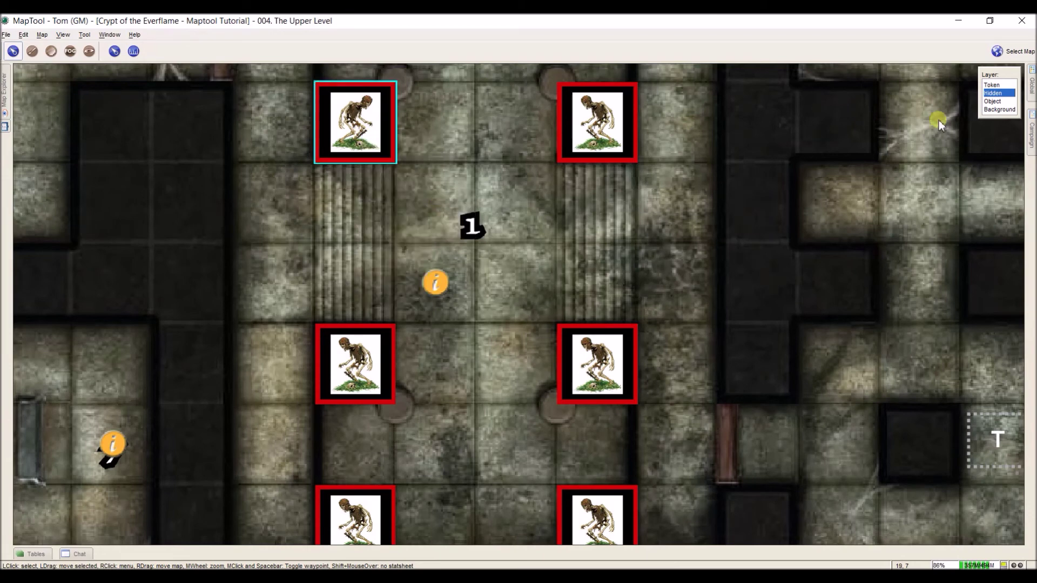
{"action": "left_click", "coordinate": [990, 85]}
Step: Show the northwest skeleton token's last movement path on the map, and hide it again
{"action": "right_click", "coordinate": [393, 124]}
{"action": "mouse_move", "coordinate": [436, 294]}
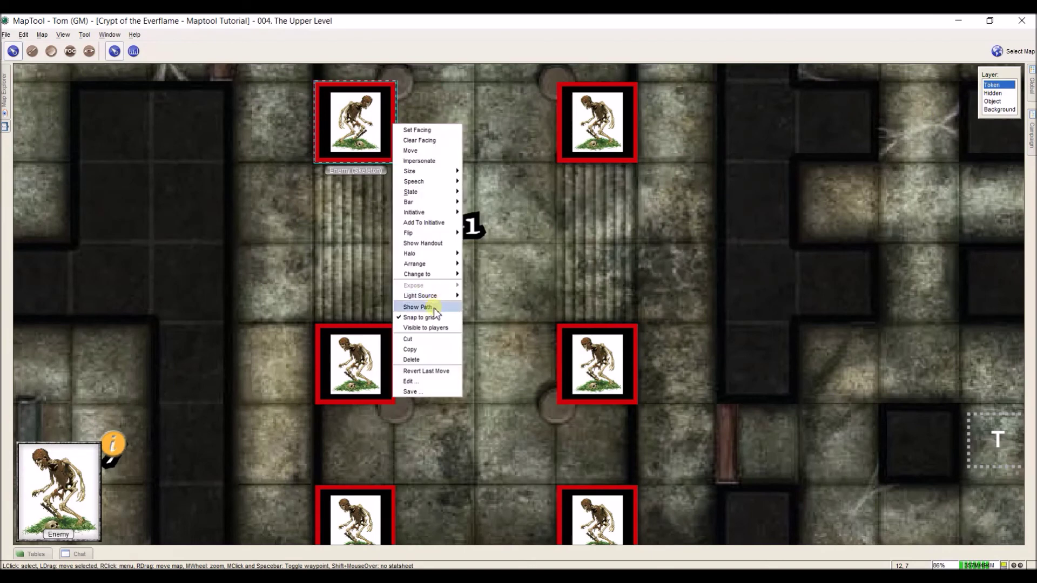
{"action": "left_click", "coordinate": [427, 307]}
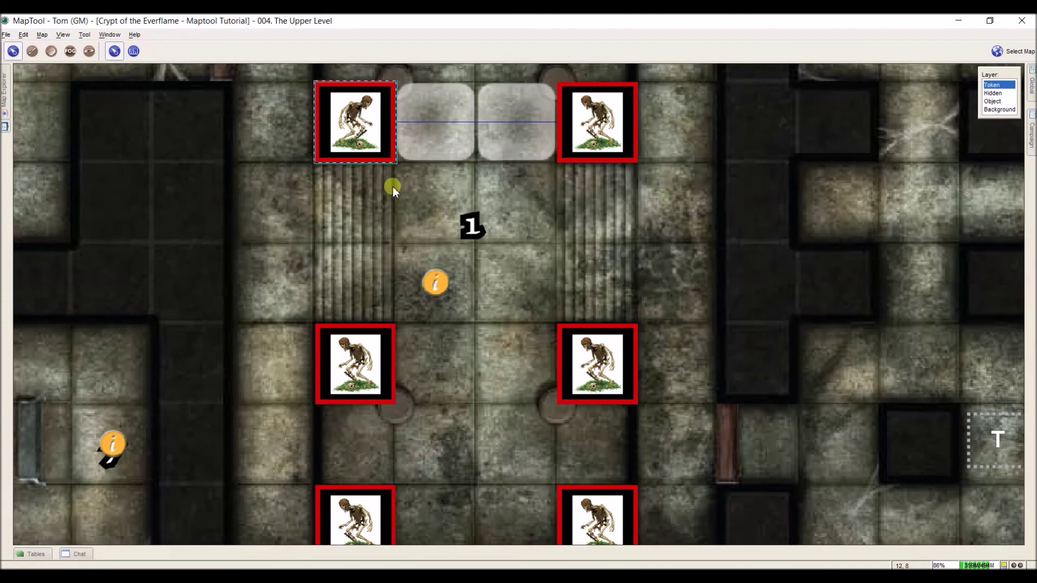
{"action": "right_click", "coordinate": [354, 132]}
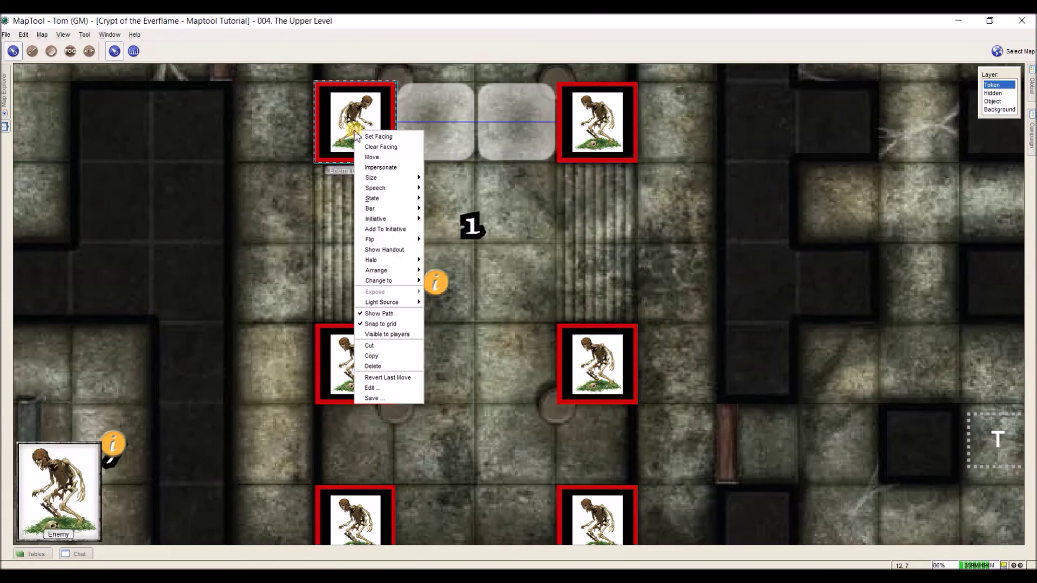
{"action": "left_click", "coordinate": [374, 319]}
Step: Open the file-saving dialog for the northwest skeleton token and close it without saving
{"action": "right_click", "coordinate": [376, 154]}
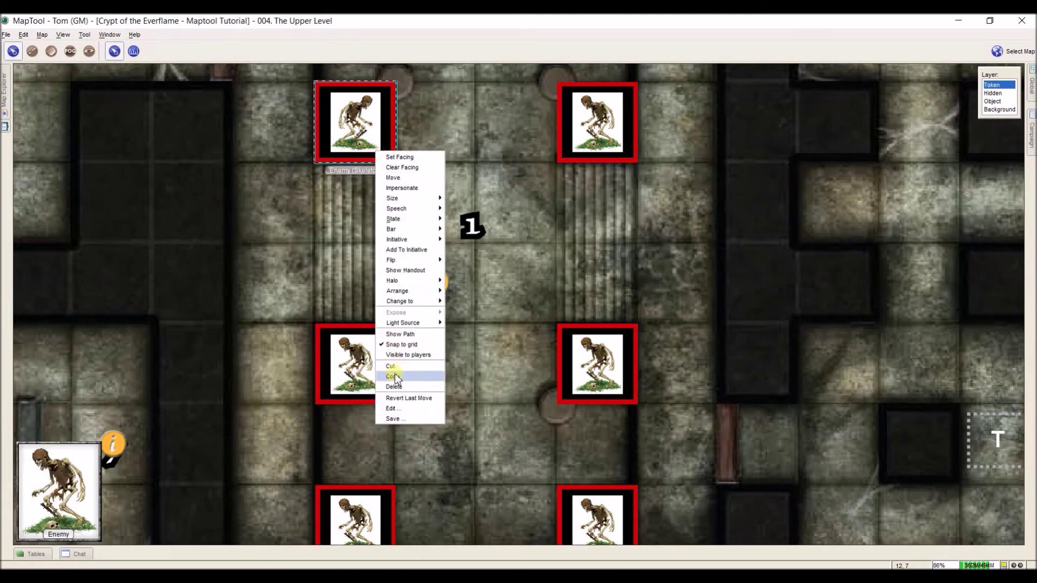
{"action": "left_click", "coordinate": [404, 419]}
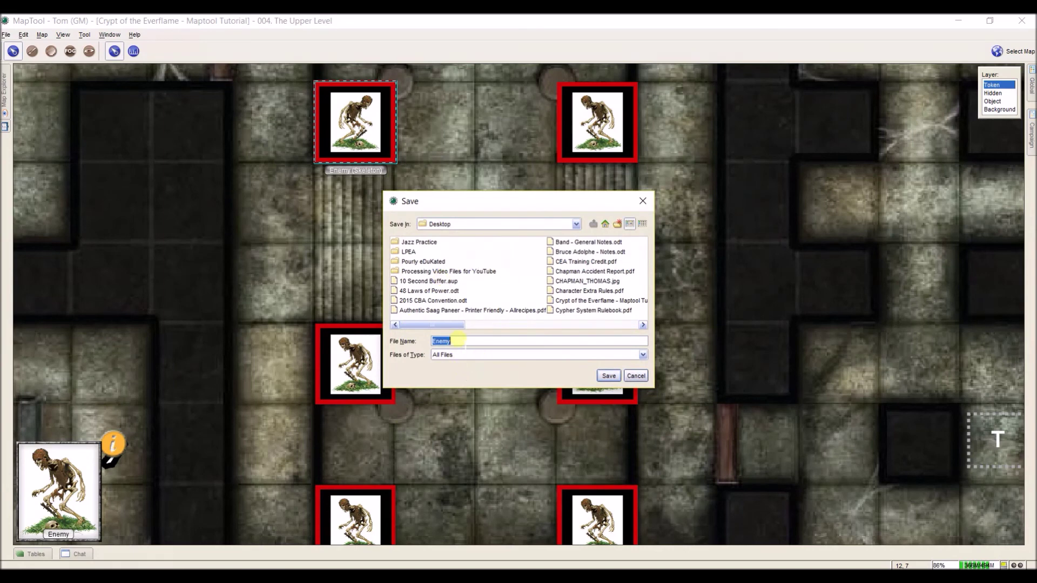
{"action": "left_click", "coordinate": [635, 376]}
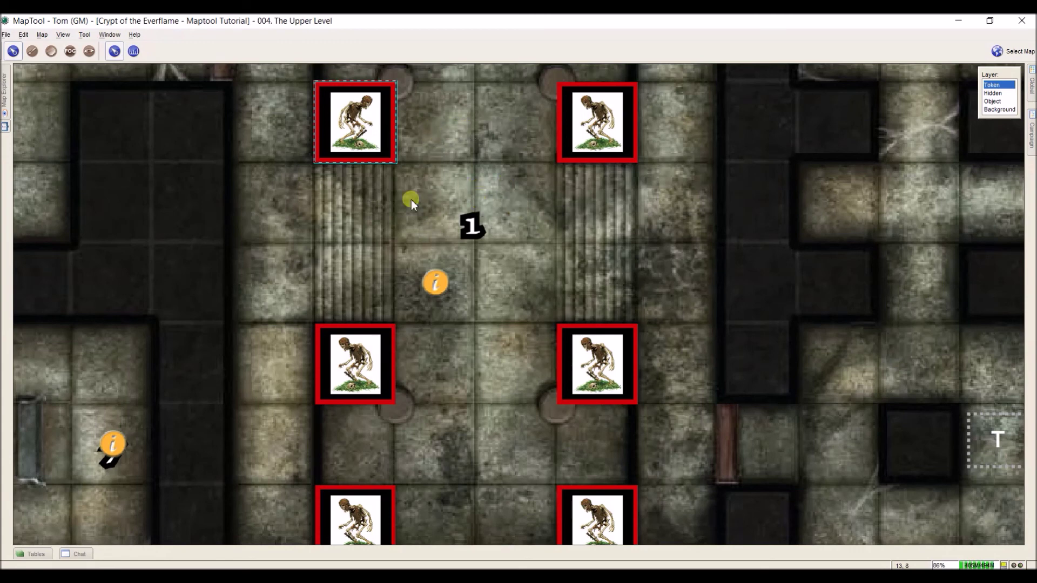
Step: Review the light source options offered for the northwest skeleton token
{"action": "mouse_move", "coordinate": [390, 141]}
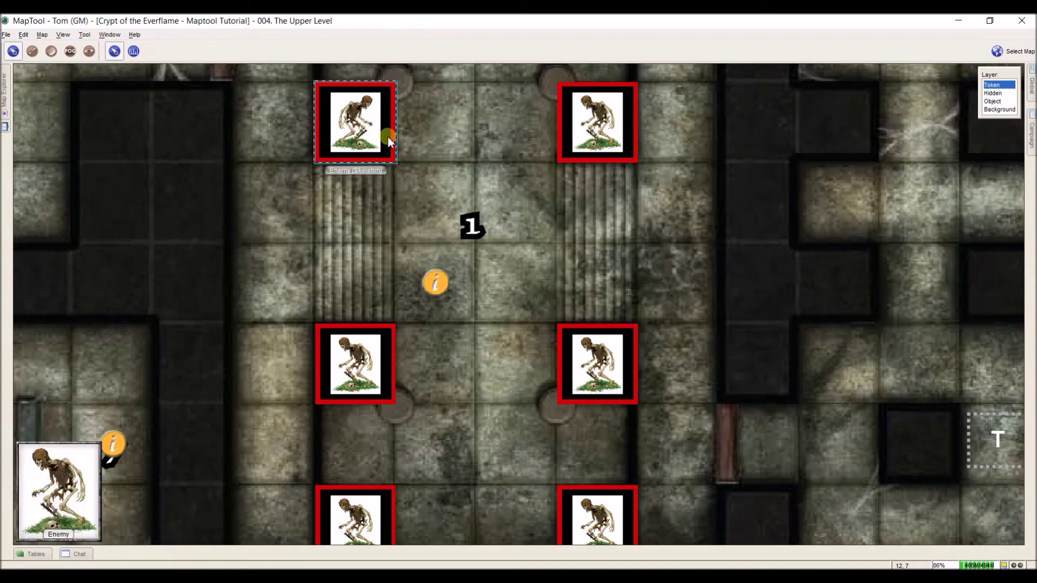
{"action": "right_click", "coordinate": [387, 137]}
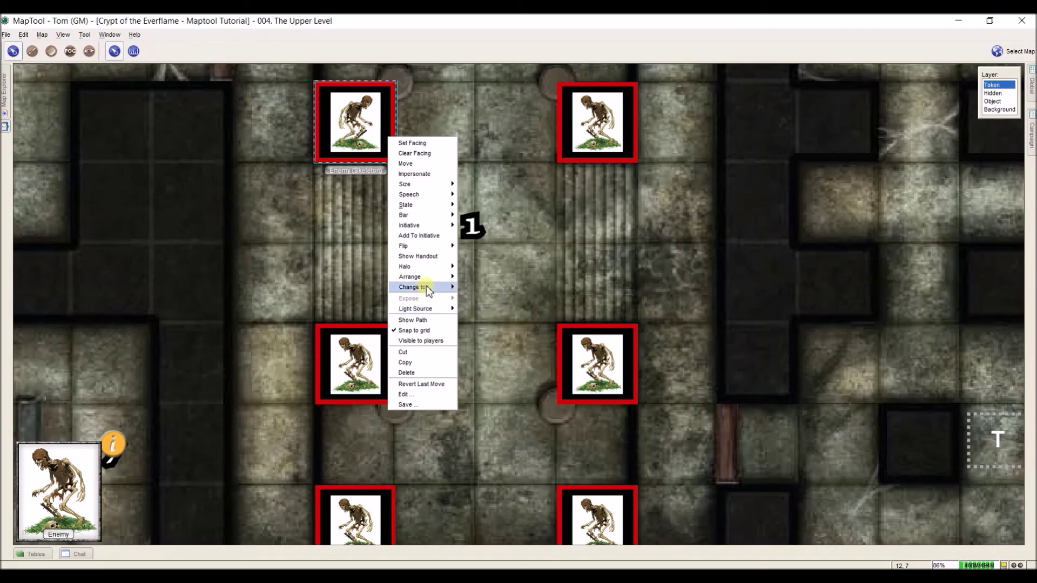
{"action": "mouse_move", "coordinate": [423, 309]}
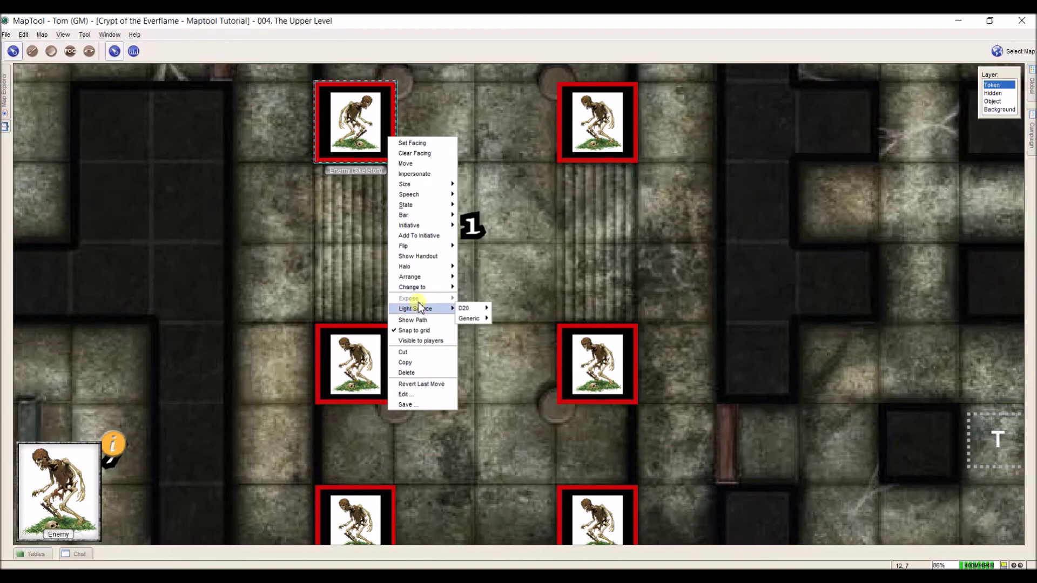
{"action": "mouse_move", "coordinate": [423, 290]}
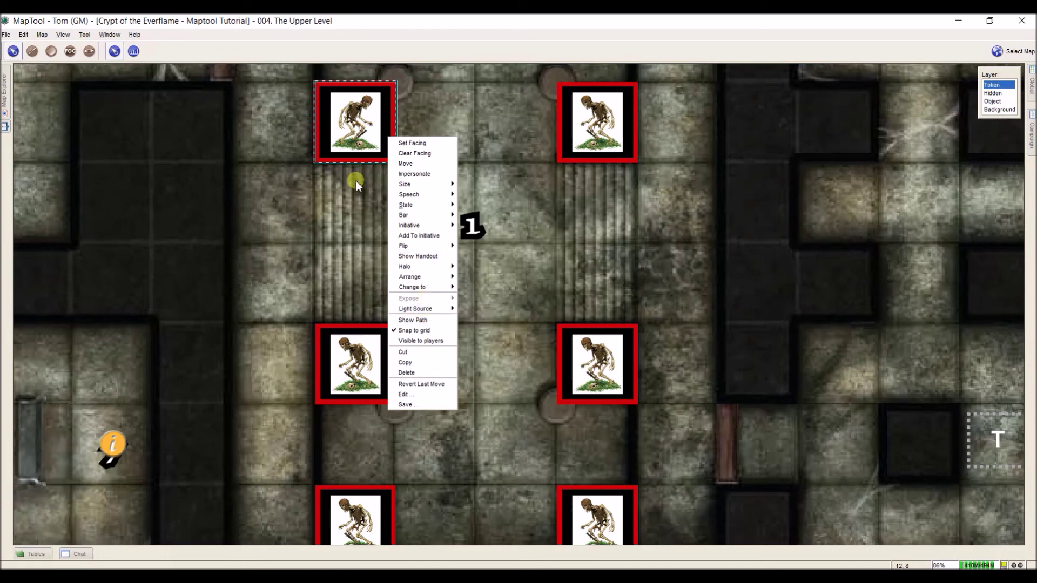
{"action": "left_click", "coordinate": [359, 195]}
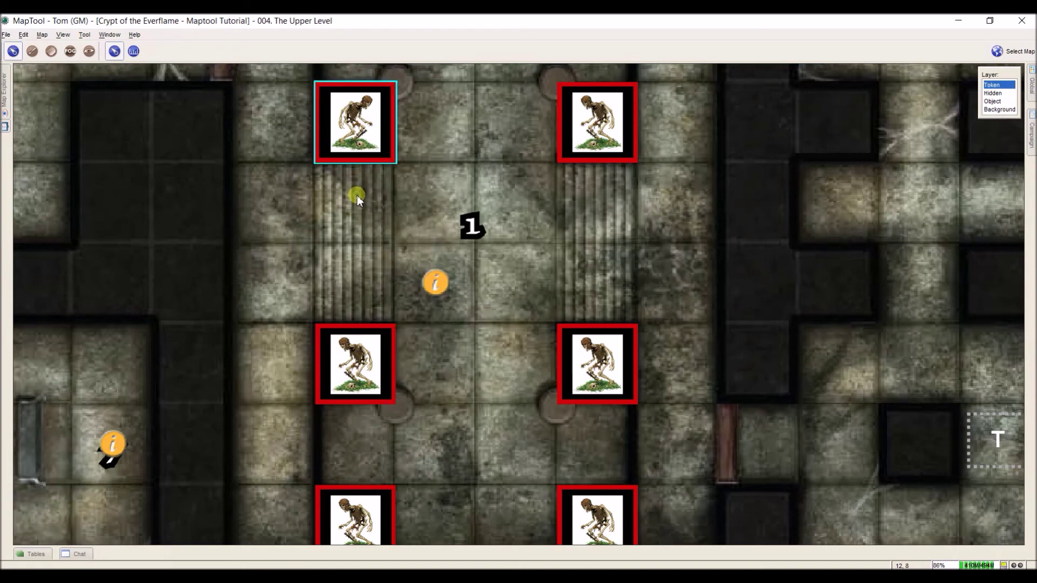
Step: Enable Has Sight in the northwest skeleton token's configuration and accept the edit
{"action": "double_click", "coordinate": [375, 152]}
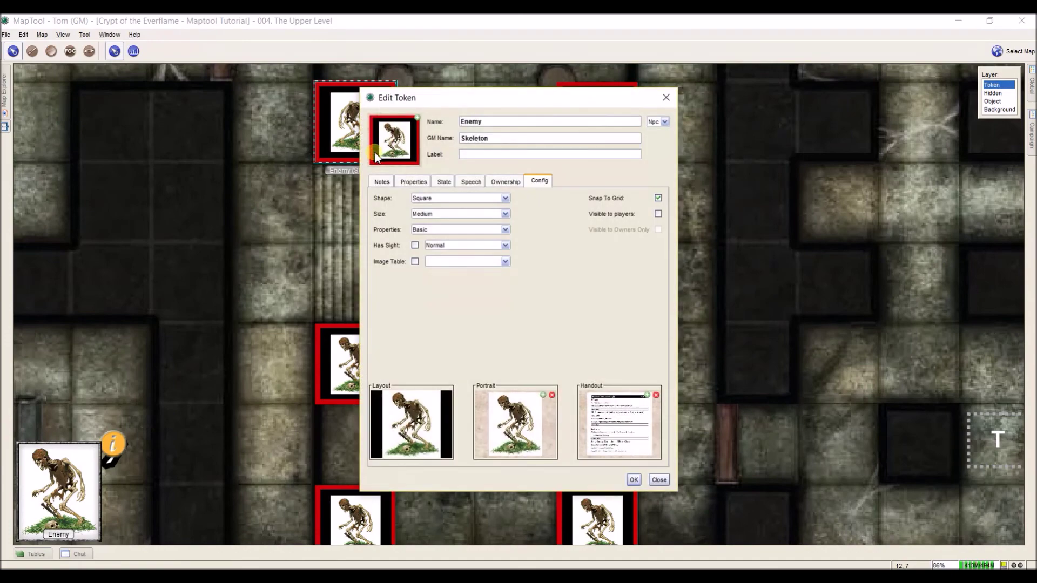
{"action": "left_click", "coordinate": [415, 246]}
{"action": "left_click", "coordinate": [633, 479]}
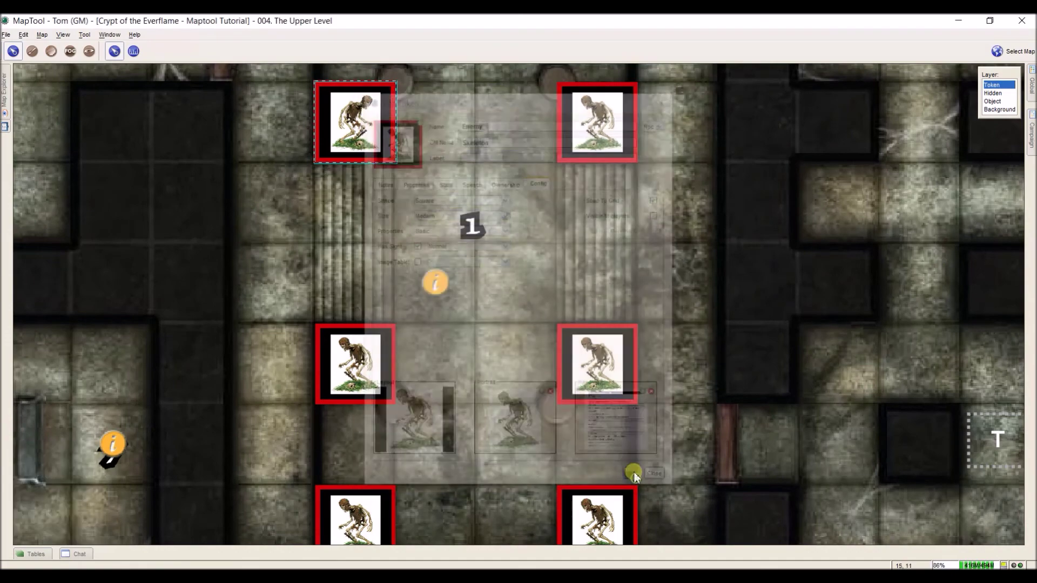
Step: Review the Expose options for the northwest skeleton token without applying any of them
{"action": "right_click", "coordinate": [354, 135]}
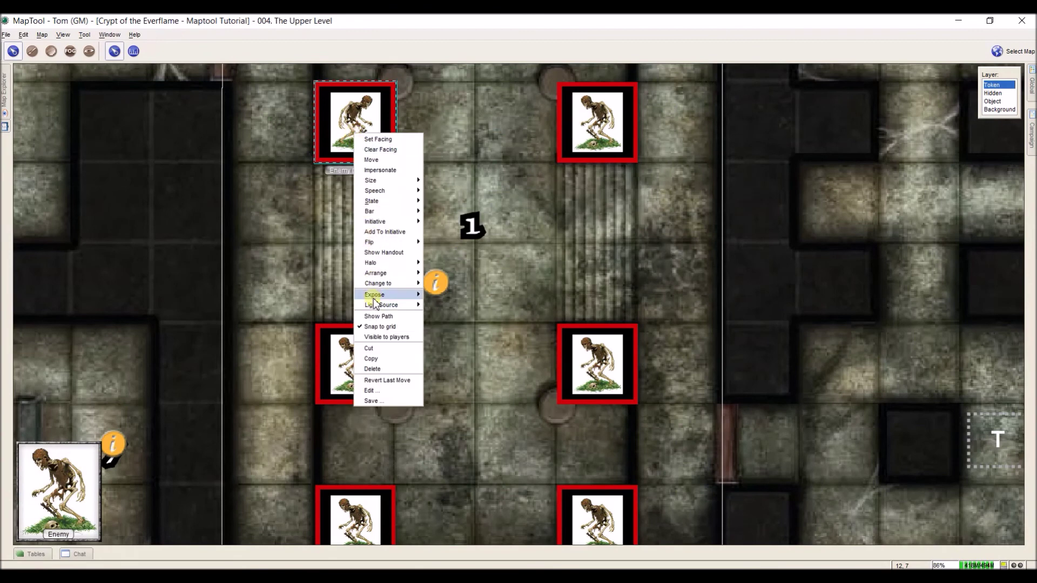
{"action": "mouse_move", "coordinate": [376, 300]}
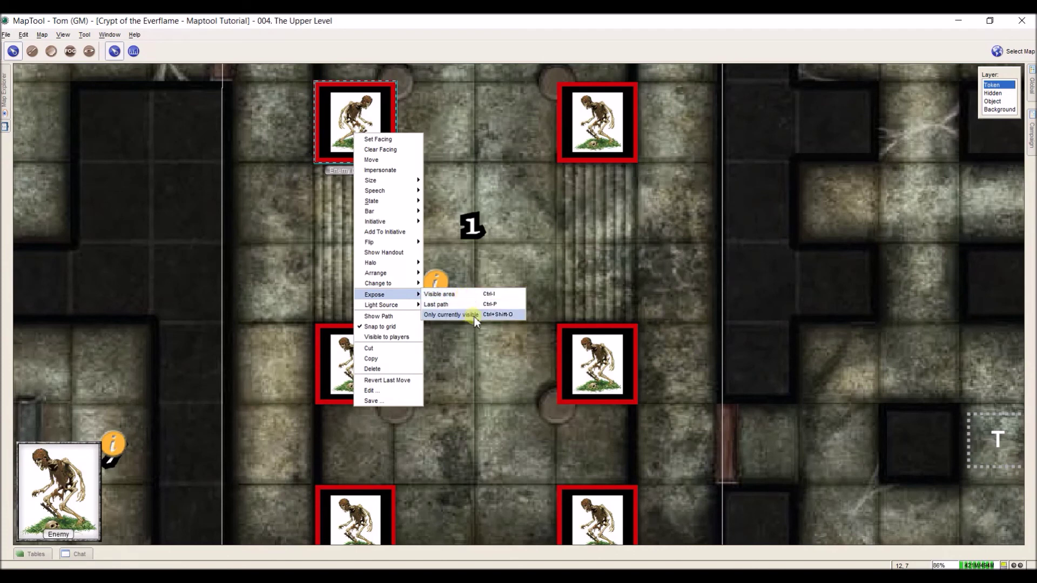
{"action": "left_click", "coordinate": [484, 235]}
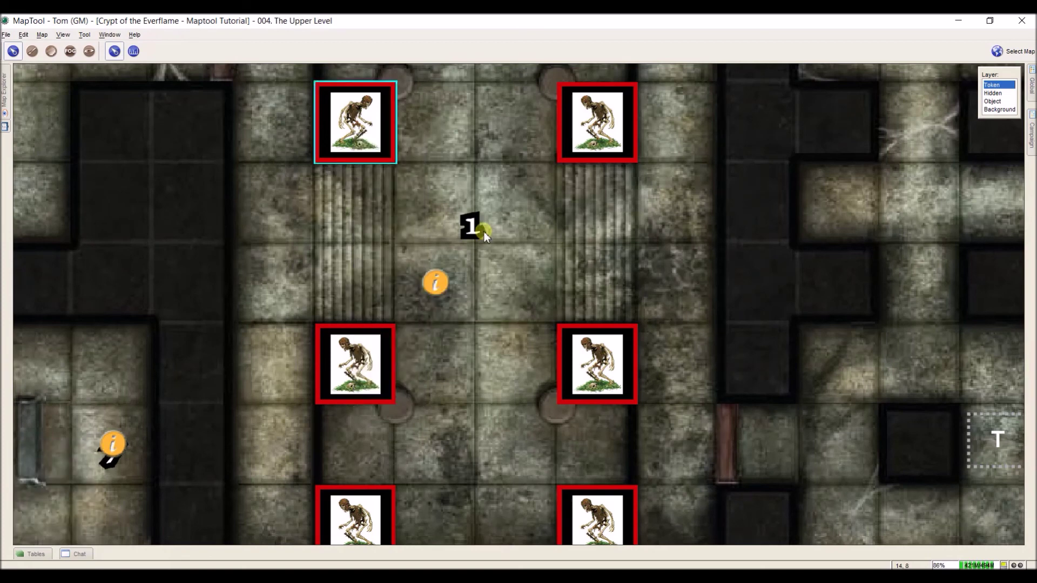